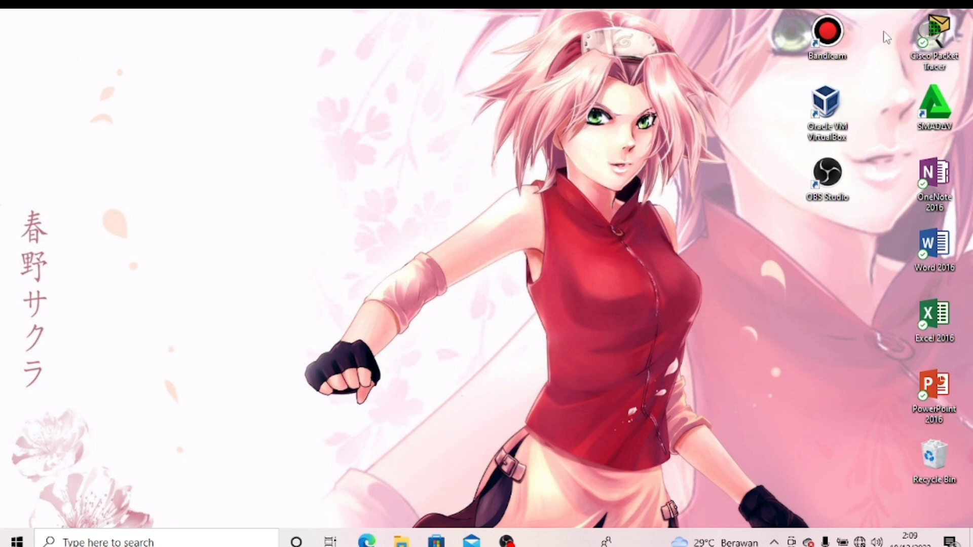
- Open Cisco Packet Tracer and place a 1841 router near the upper middle of the logical workspace
click(924, 39)
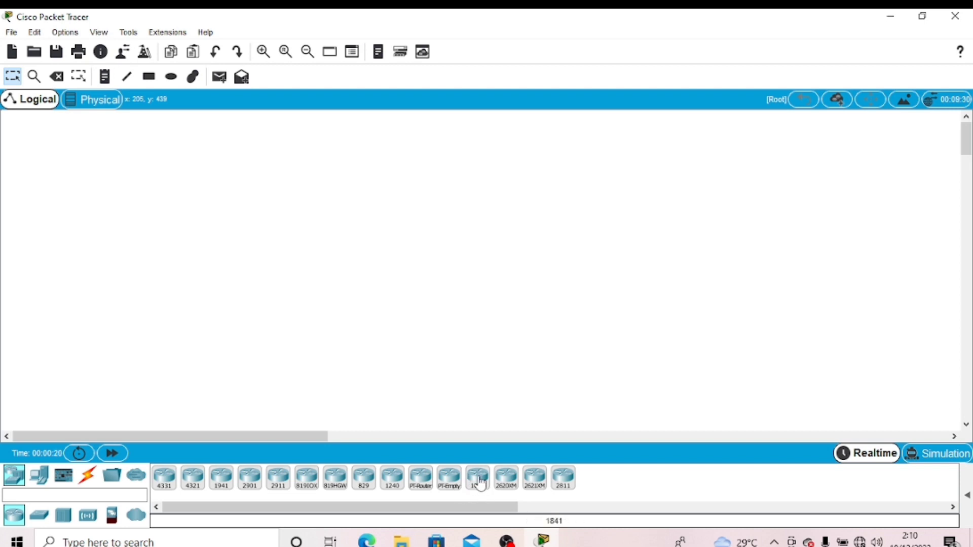
drag(481, 483, 485, 145)
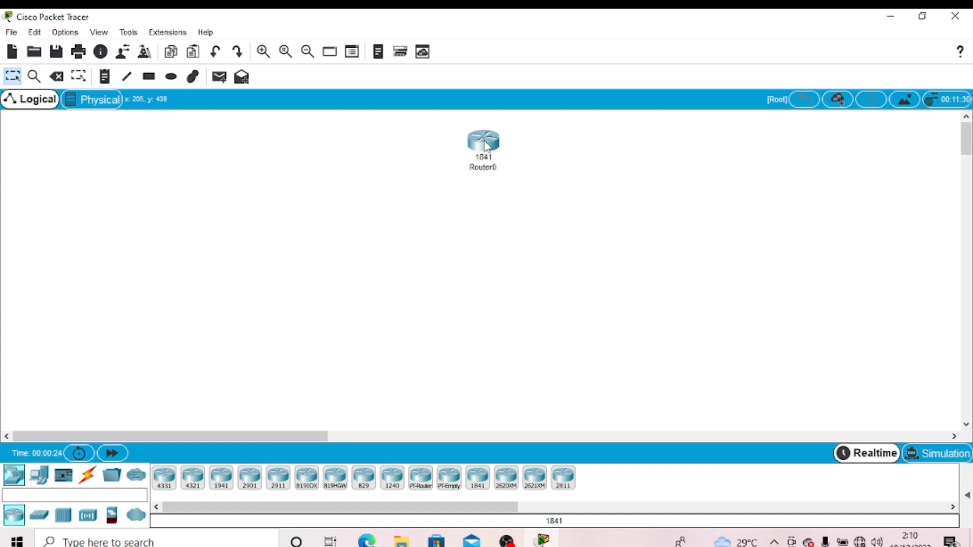
click(967, 494)
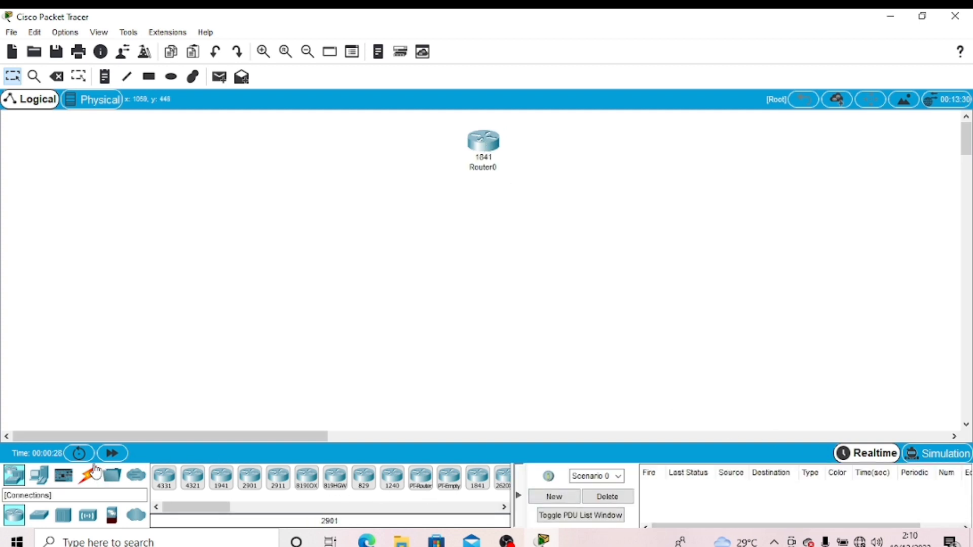
- Place three 2960 switches in a row below the router, and shift the router slightly left to sit above the middle switch
click(43, 517)
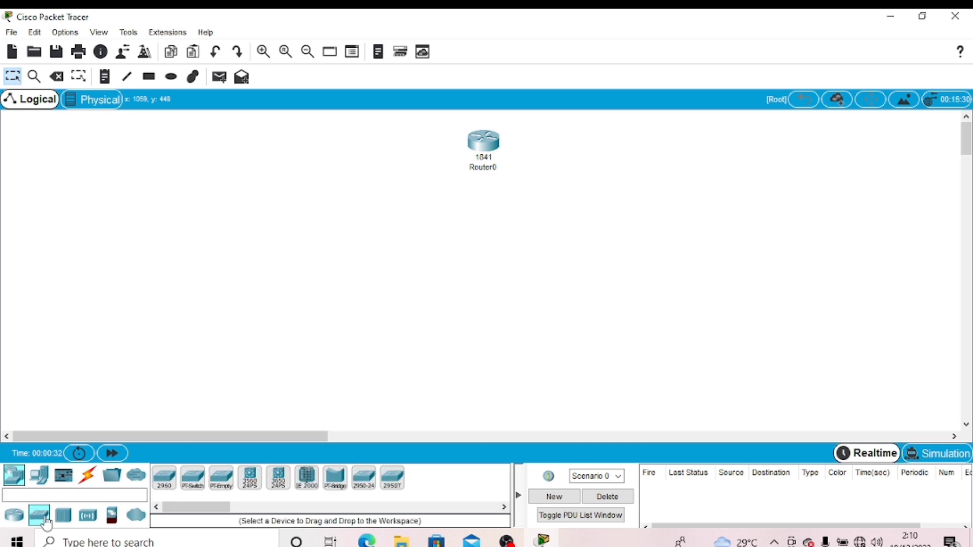
drag(48, 516, 215, 264)
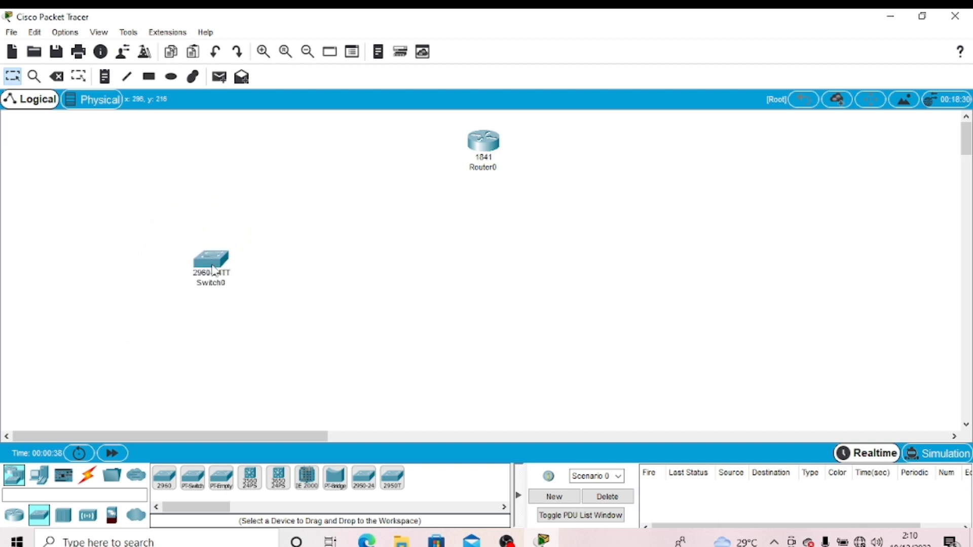
drag(477, 145, 448, 151)
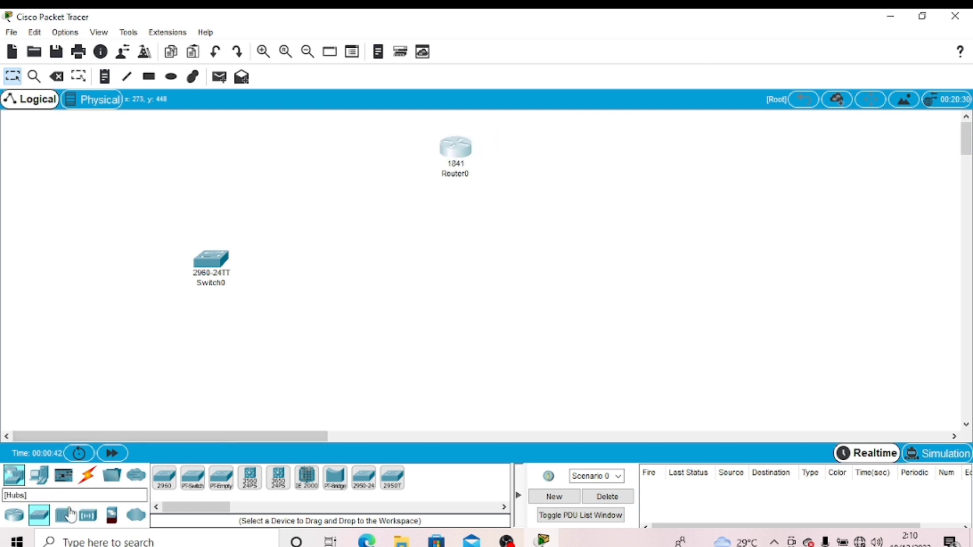
drag(36, 521, 457, 280)
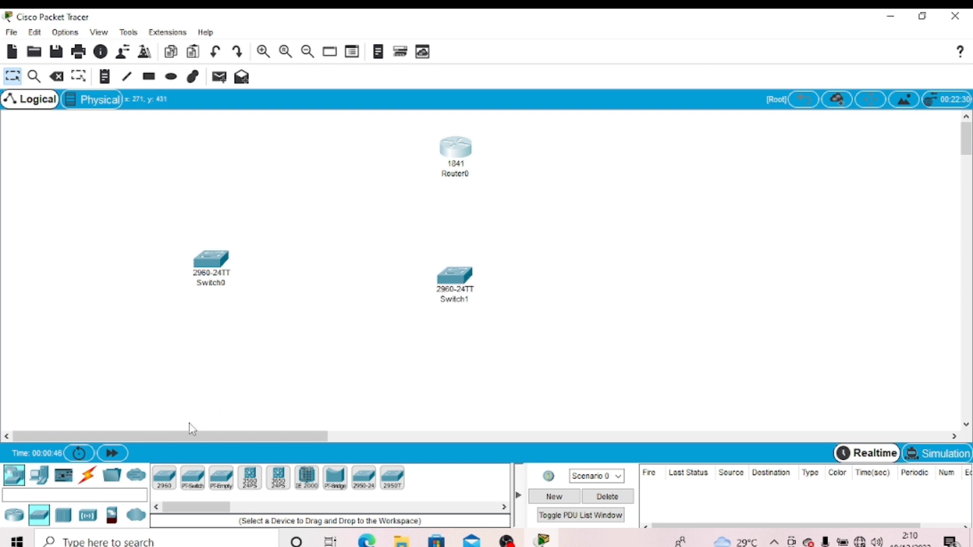
drag(39, 514, 667, 259)
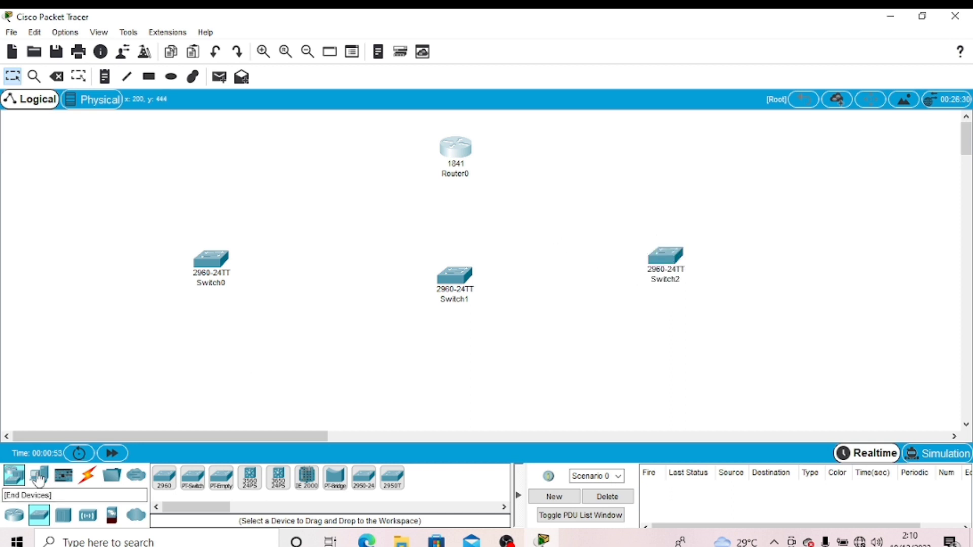
- Place five PCs, PC0 to PC4, along the far side of Switch0
drag(39, 476, 87, 163)
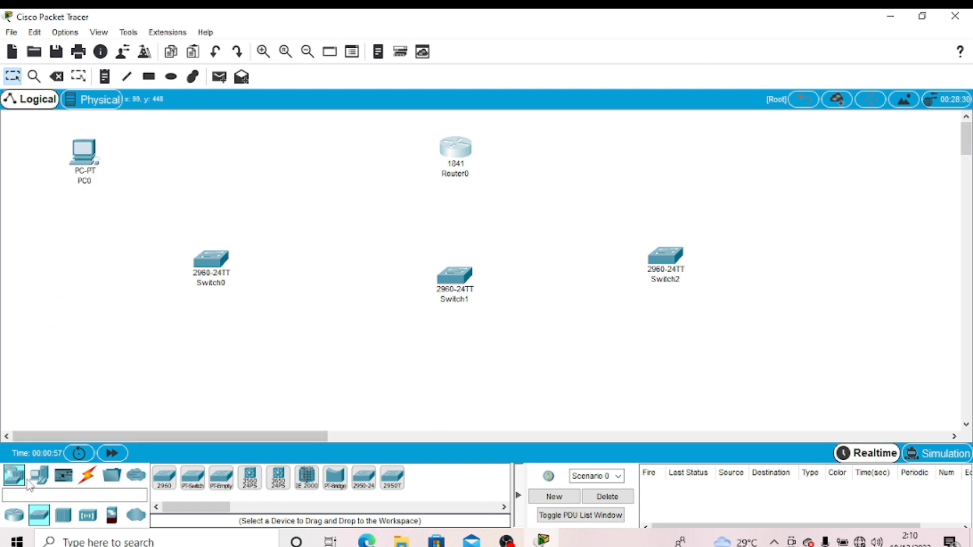
drag(37, 484, 84, 243)
drag(39, 477, 159, 410)
- Place five PCs, PC5 to PC9, beneath Switch1
drag(39, 476, 455, 412)
drag(39, 477, 520, 415)
drag(39, 477, 553, 368)
- Reposition PC5 to PC9 so they spread in an arc beneath Switch1 within the visible workspace
drag(455, 413, 442, 394)
drag(369, 413, 371, 394)
drag(309, 366, 299, 337)
drag(553, 368, 591, 338)
drag(520, 416, 520, 389)
drag(444, 394, 456, 393)
- Move Switch2 farther from Switch1 and place PC10 above and to the outer side of it
drag(668, 257, 701, 253)
drag(39, 476, 840, 142)
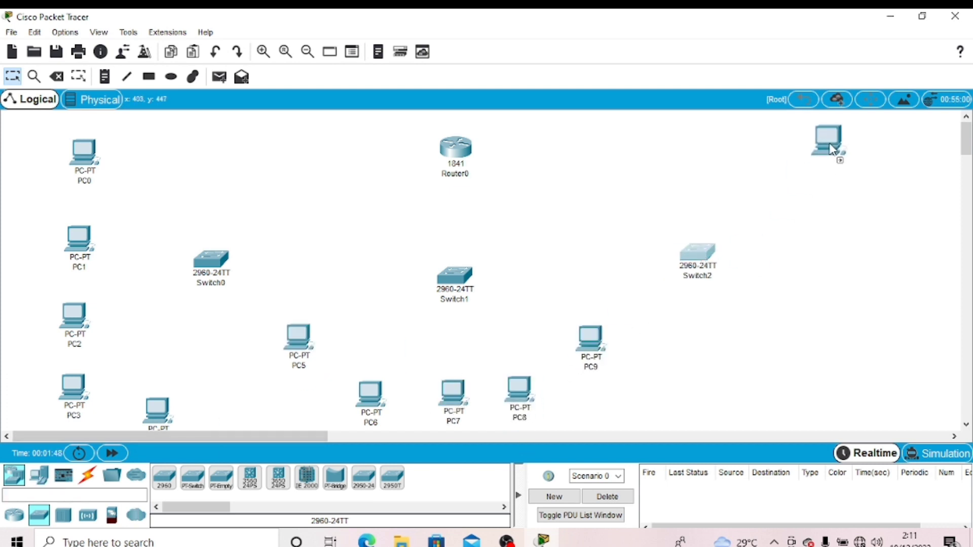
- Move PC1 to PC4 upward so they form a tighter column beneath PC0
drag(78, 238, 81, 205)
drag(74, 317, 78, 264)
drag(74, 388, 72, 327)
drag(157, 408, 91, 383)
- Complete the column of PCs beside Switch2 with PC11 to PC14, and space PC13 and PC14 evenly below the others
drag(39, 477, 843, 355)
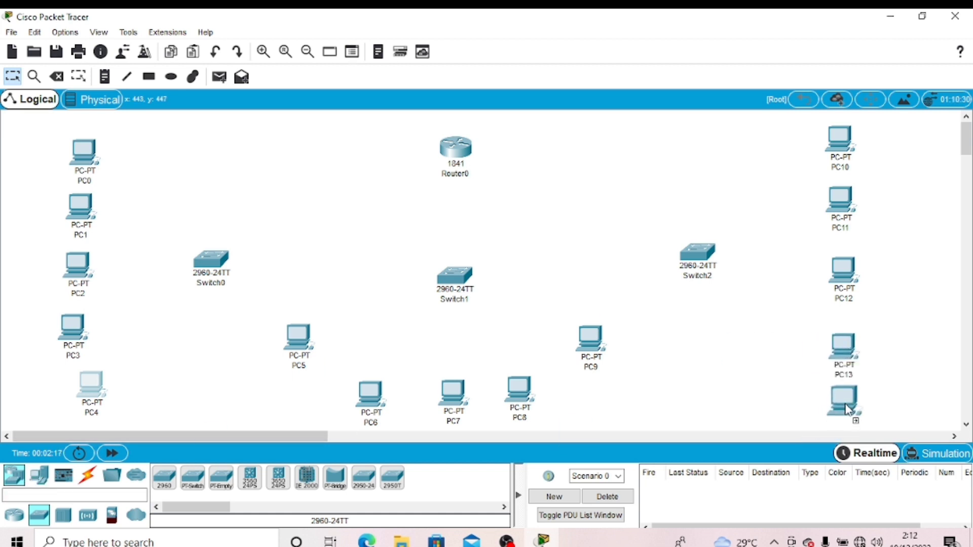
drag(847, 410, 846, 410)
mouse_move(845, 354)
mouse_down()
mouse_move(845, 328)
mouse_move(846, 345)
mouse_up()
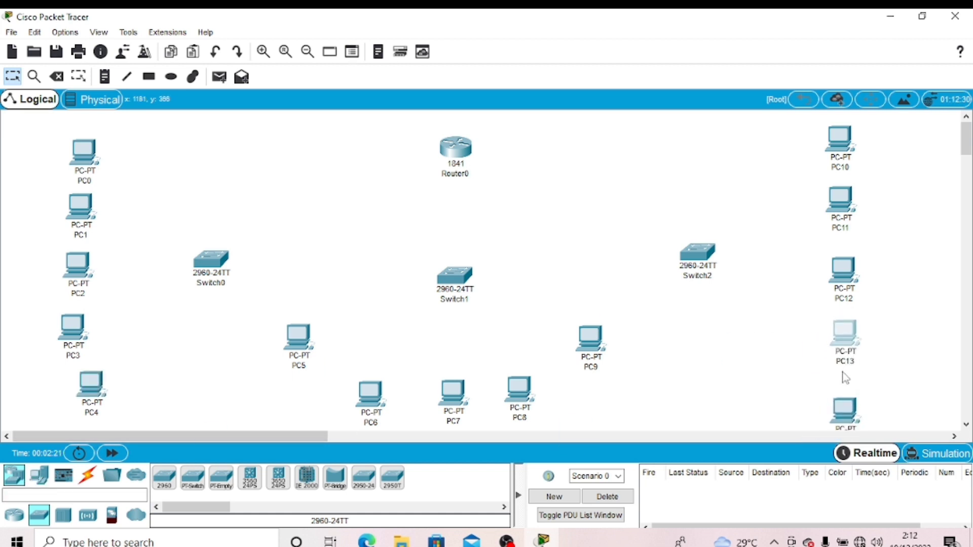
click(845, 394)
drag(844, 398, 845, 391)
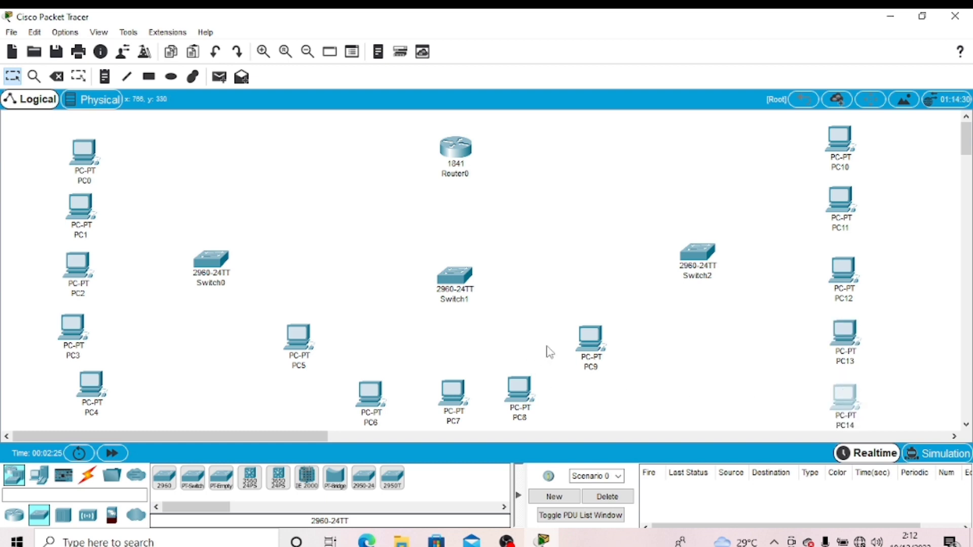
- Align PC5, PC6 and PC9 in one horizontal row with PC7 and PC8 below Switch1
drag(595, 357, 595, 401)
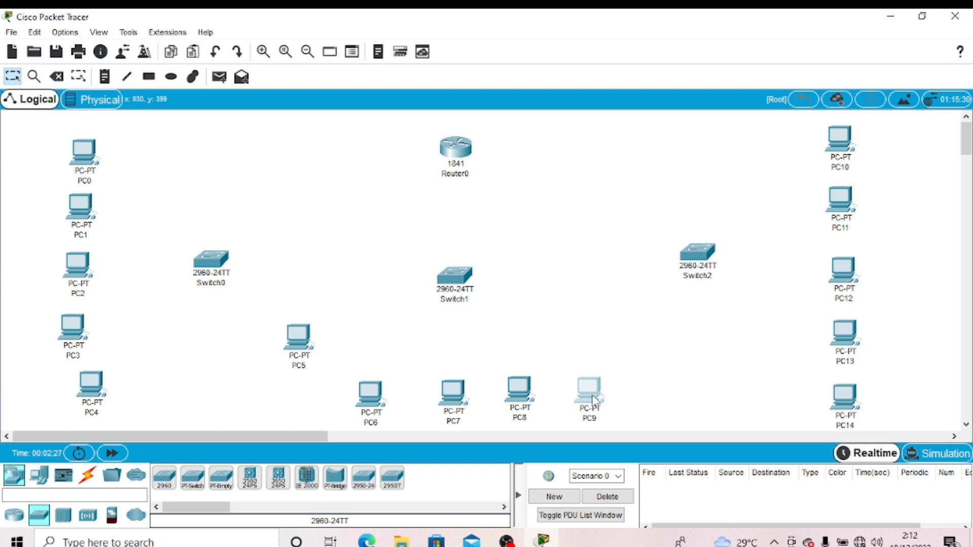
drag(370, 399, 377, 394)
drag(299, 338, 298, 390)
- Shift PC0 to PC4 into a neater vertical column beside Switch0
drag(84, 155, 88, 136)
drag(81, 211, 87, 194)
drag(74, 273, 83, 258)
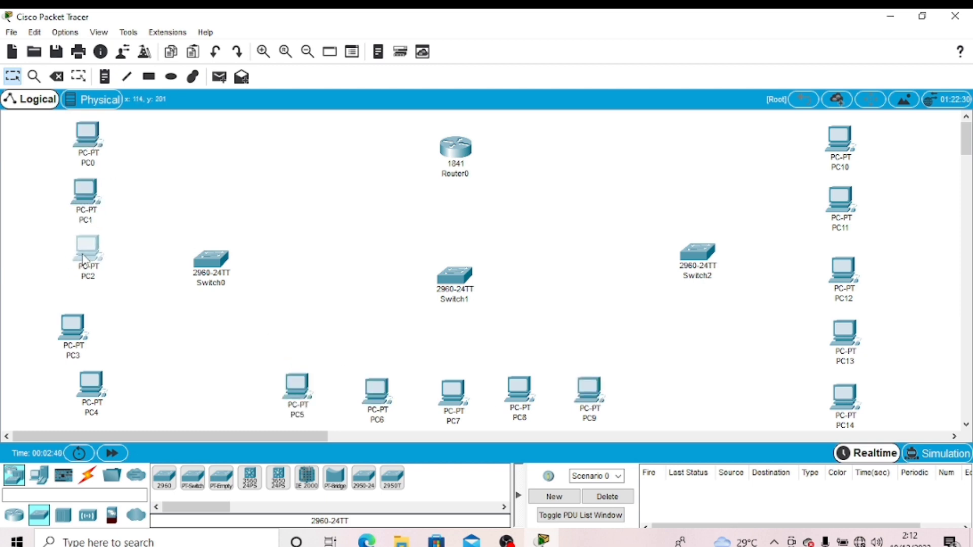
drag(73, 327, 81, 304)
drag(91, 384, 77, 371)
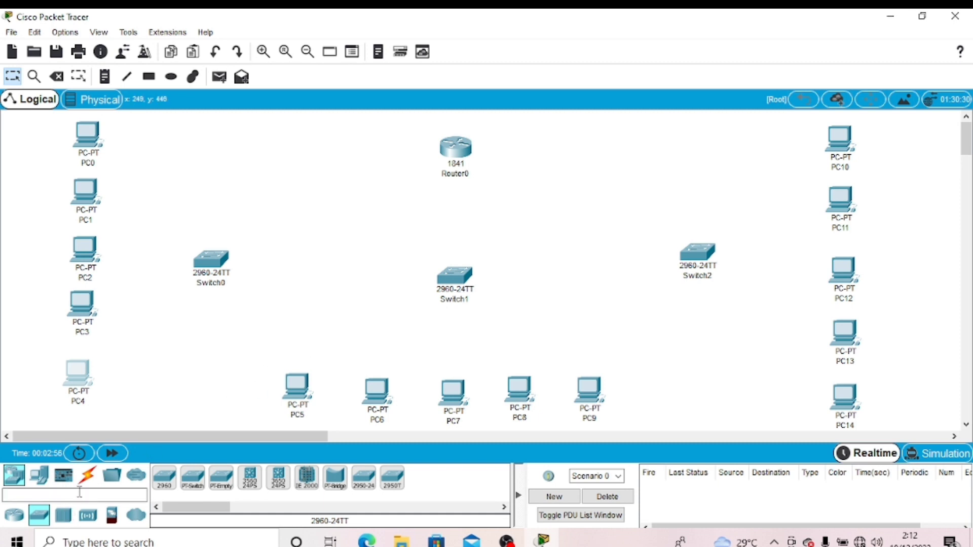
- Connect PC0's FastEthernet0 to Switch0's FastEthernet0/1 with a copper straight-through cable
click(87, 475)
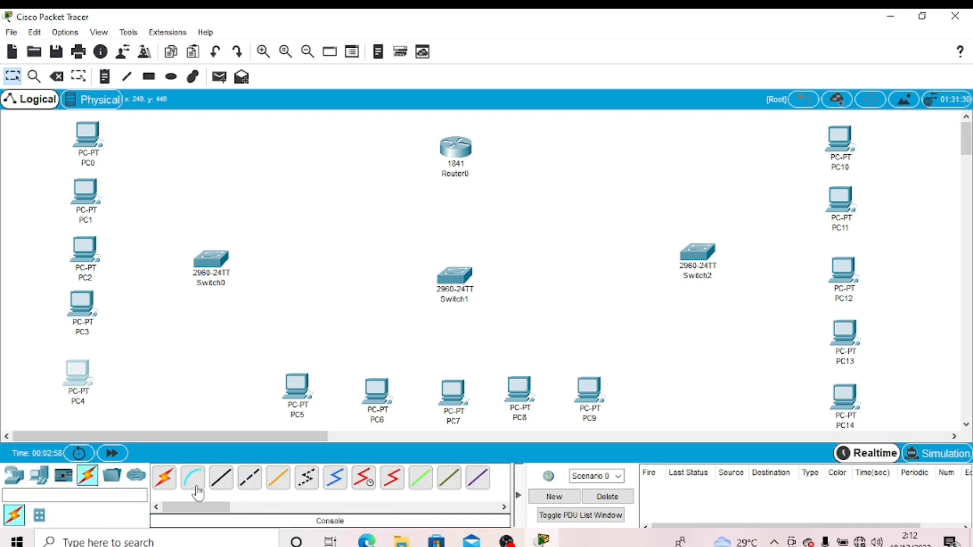
click(218, 483)
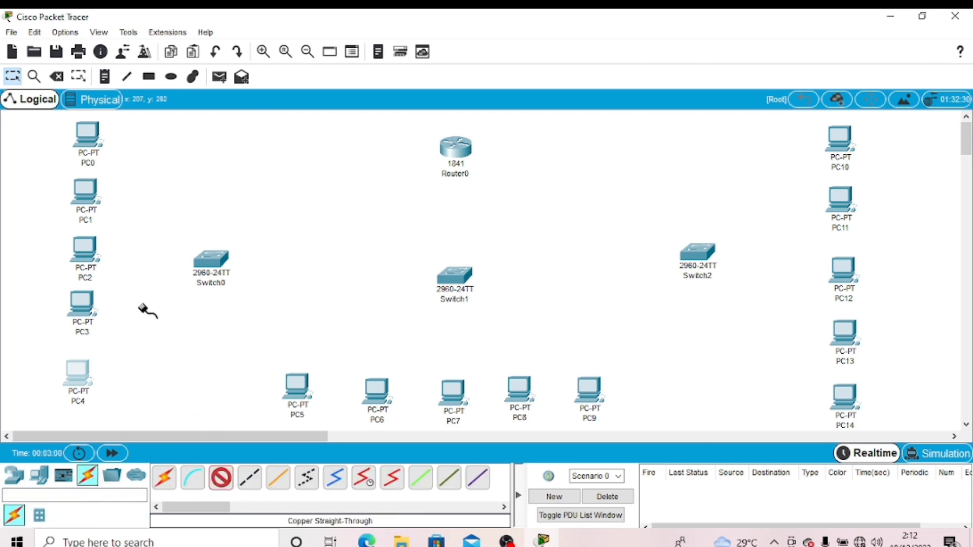
click(88, 140)
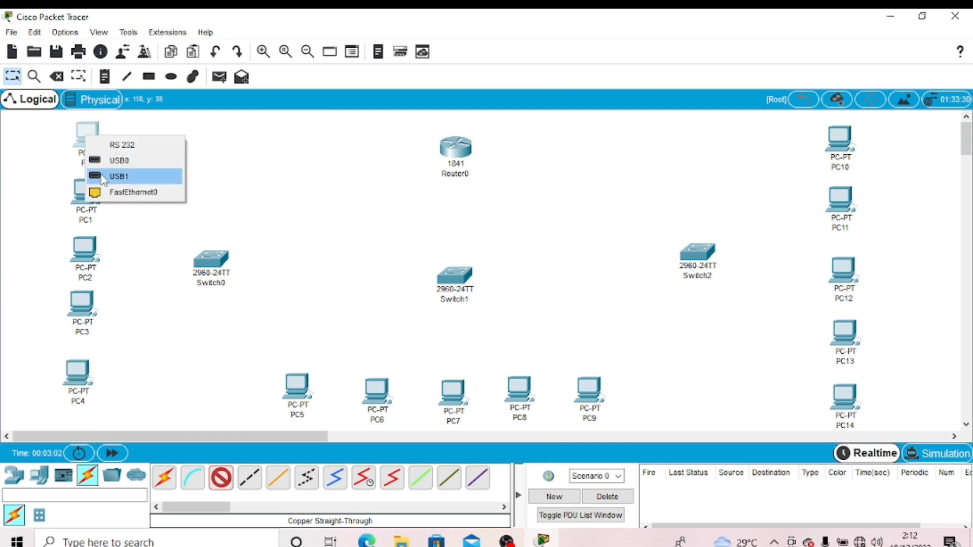
click(122, 192)
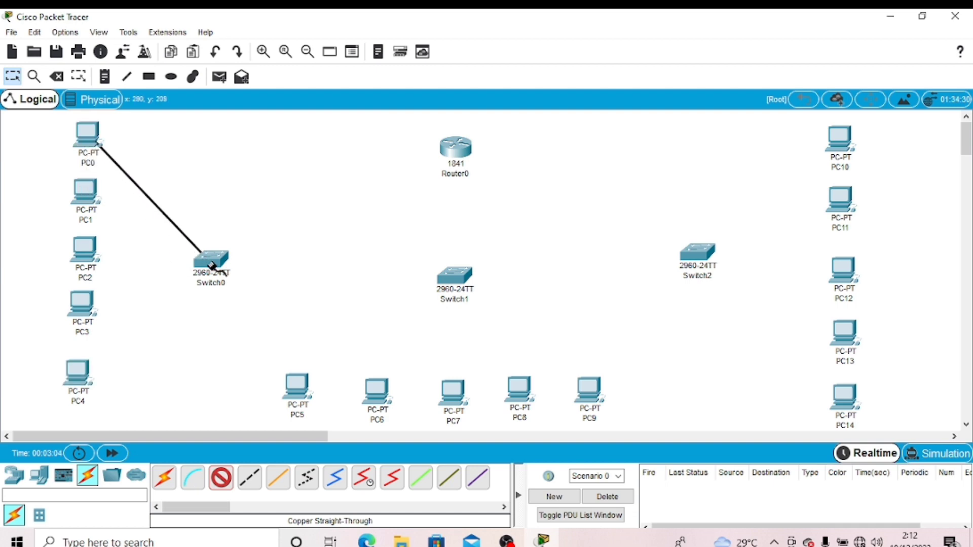
click(207, 261)
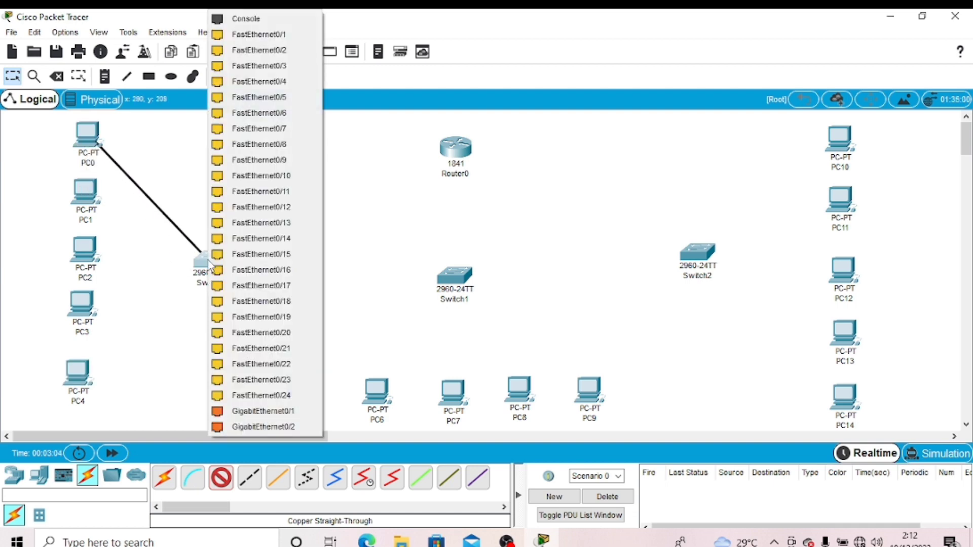
click(303, 40)
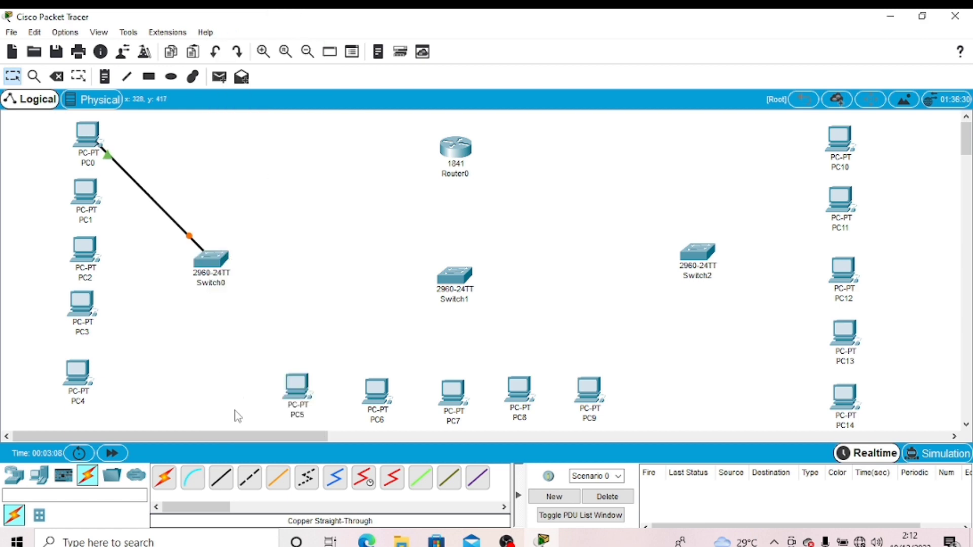
- Connect PC1's FastEthernet0 to Switch0's FastEthernet0/2 with a copper straight-through cable
click(221, 477)
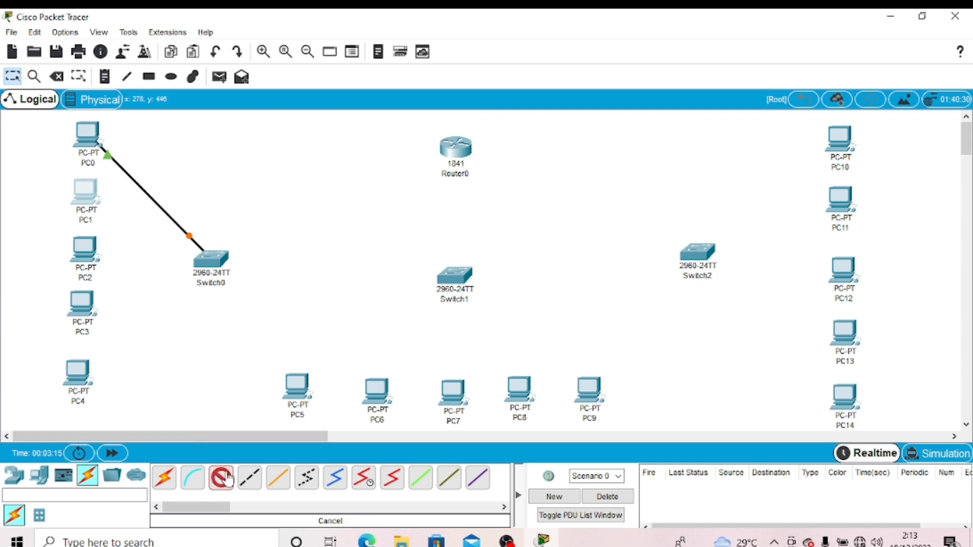
click(86, 184)
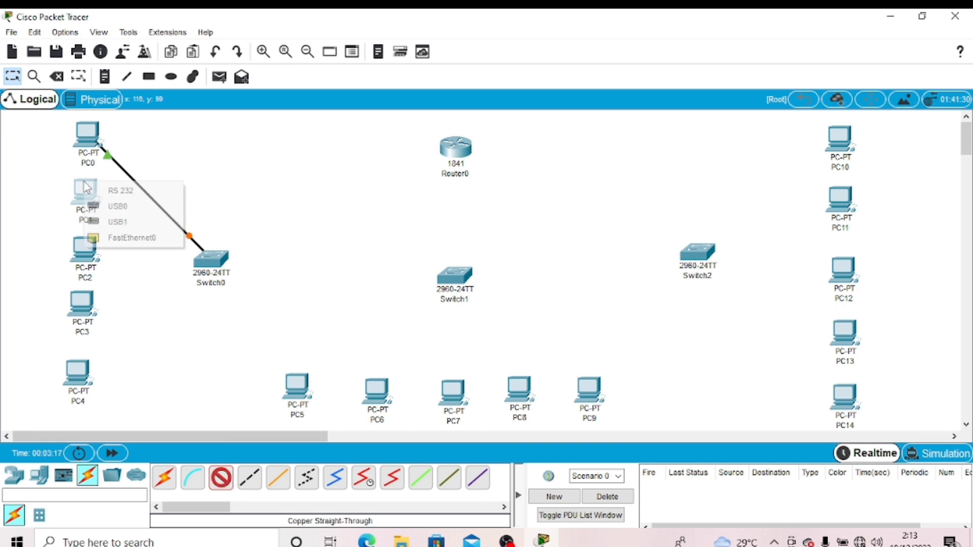
click(126, 237)
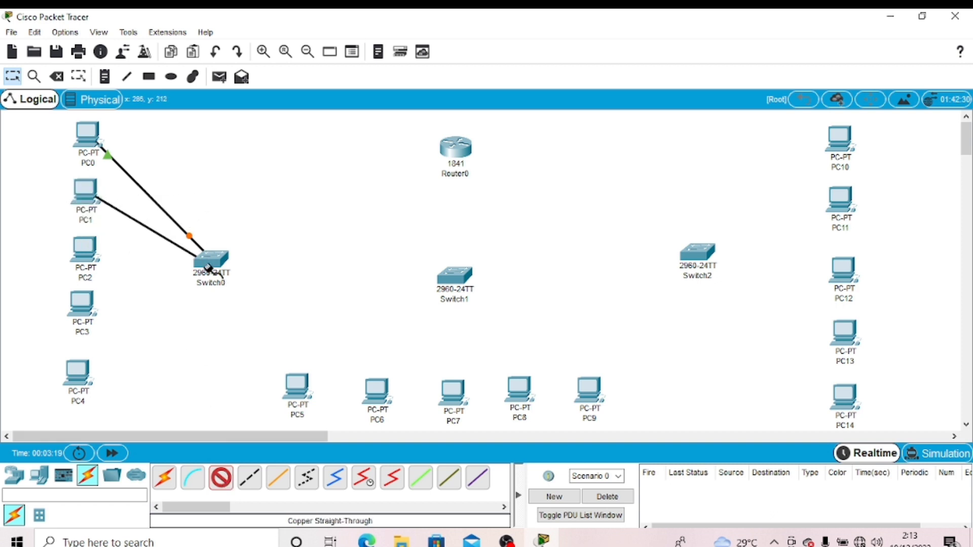
click(204, 260)
click(239, 33)
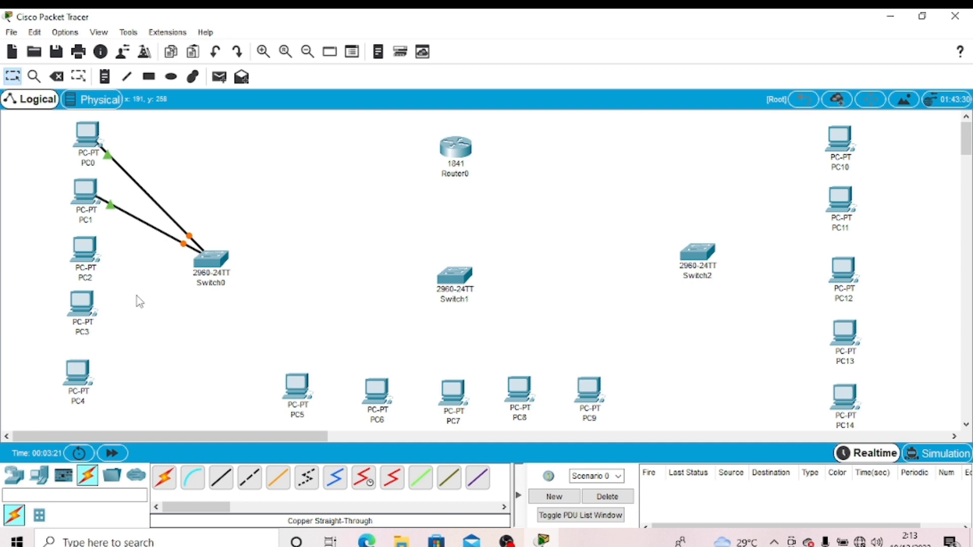
- Connect PC2's FastEthernet0 to Switch0's FastEthernet0/3 with a copper straight-through cable
click(229, 486)
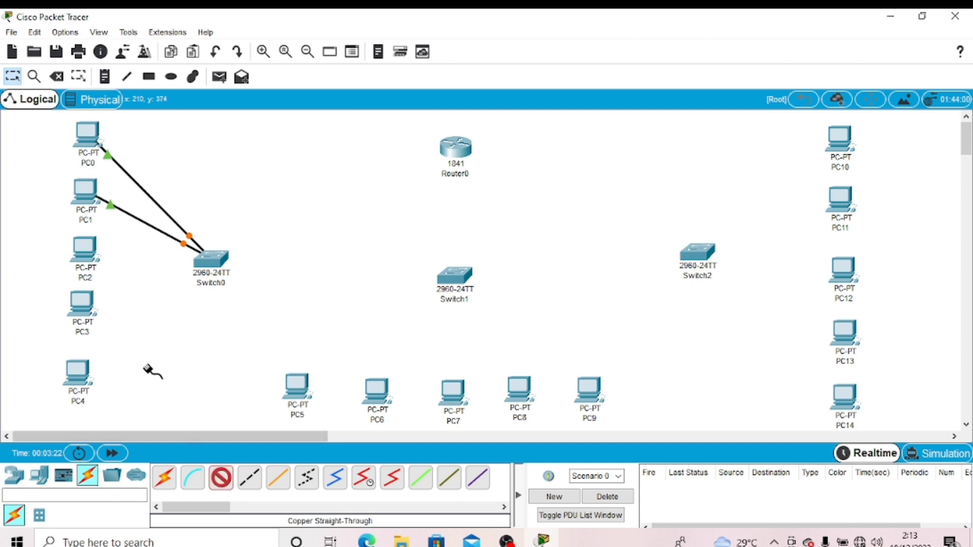
click(82, 248)
click(126, 300)
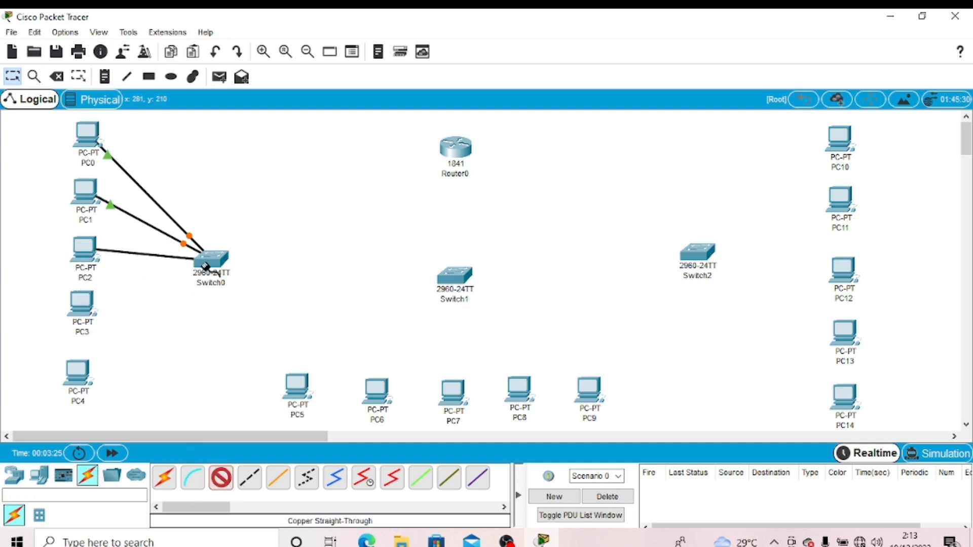
click(209, 259)
click(283, 37)
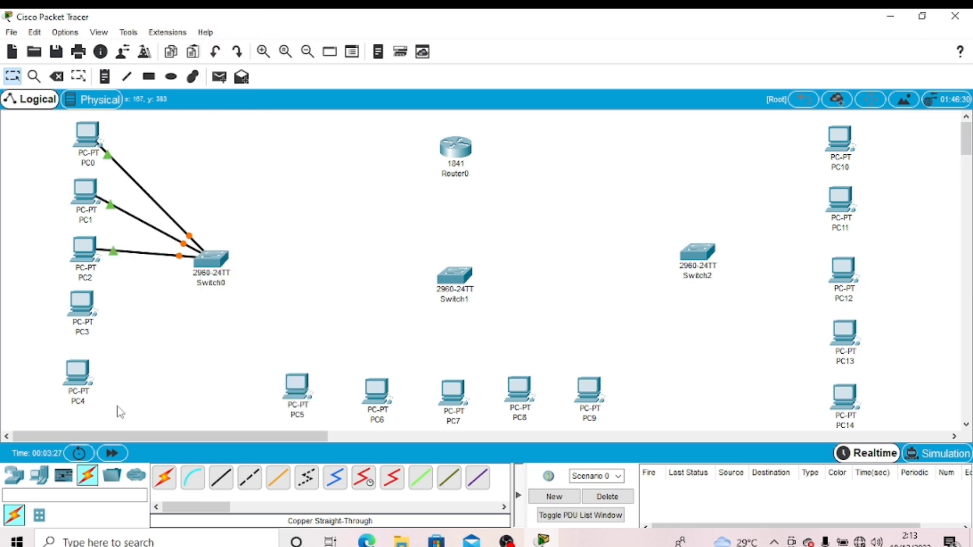
- Connect PC3's FastEthernet0 to Switch0's FastEthernet0/4 with a copper straight-through cable
click(221, 478)
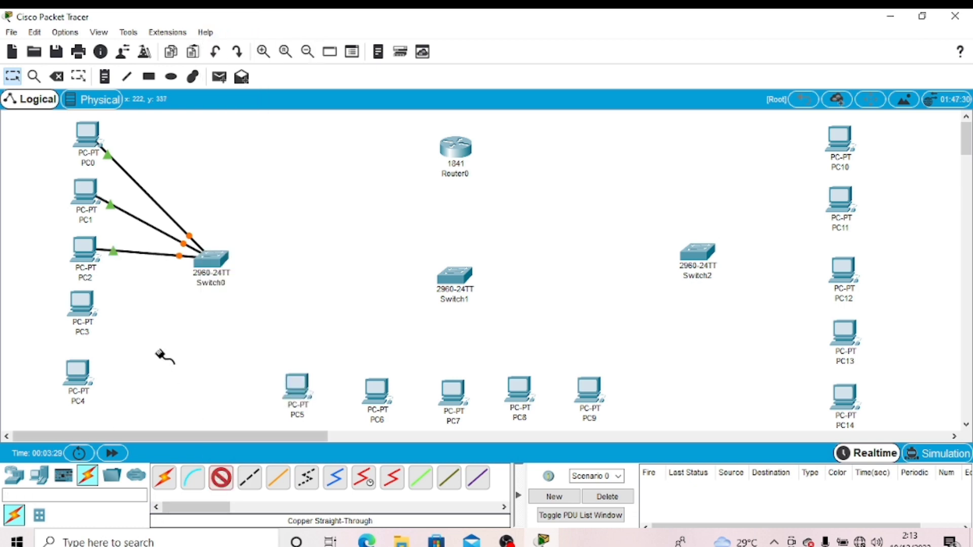
click(80, 304)
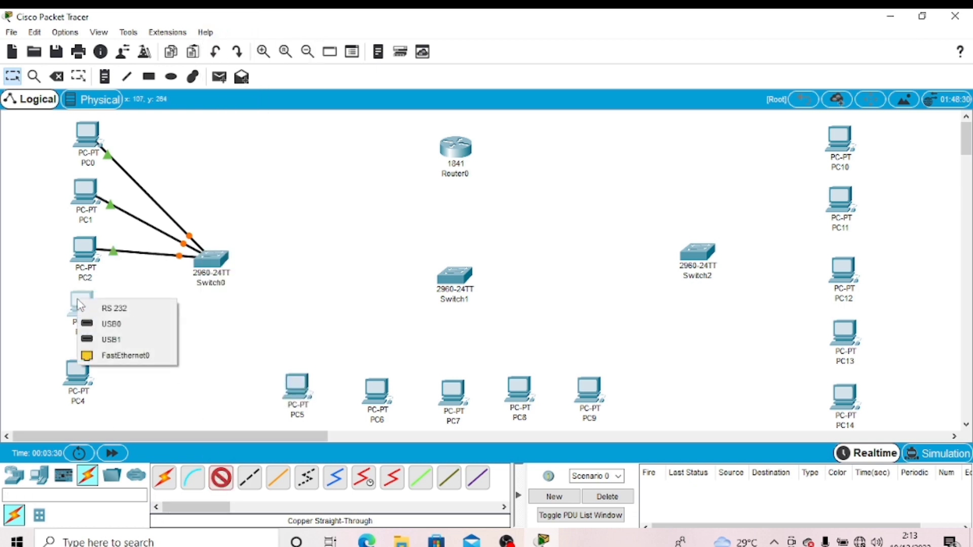
click(113, 355)
click(214, 257)
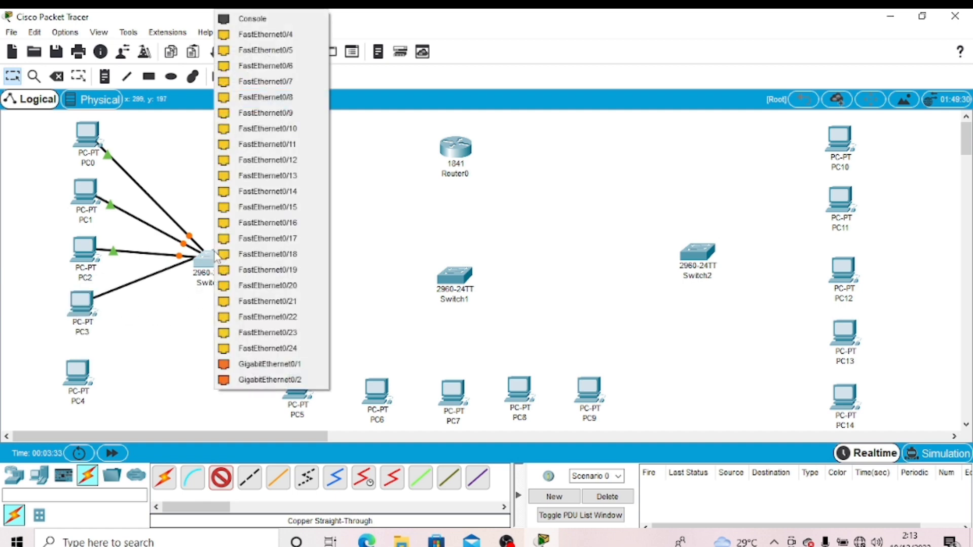
click(269, 41)
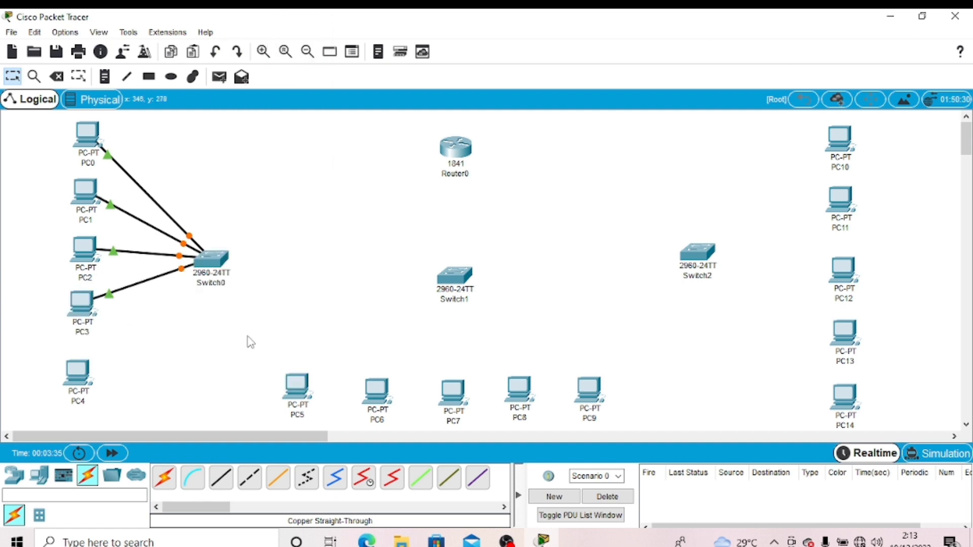
- Connect PC4's FastEthernet0 to Switch0's FastEthernet0/5 with a copper straight-through cable
click(78, 375)
click(122, 423)
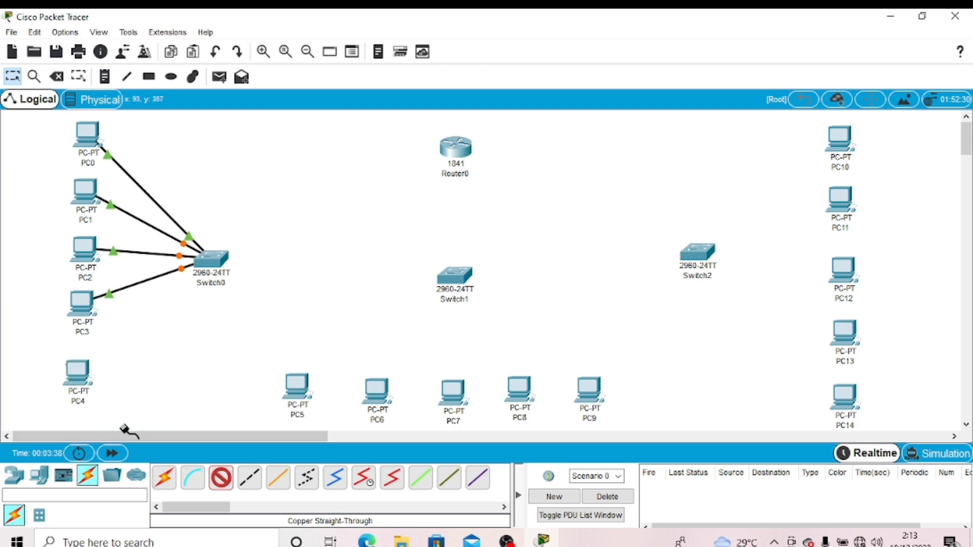
click(209, 260)
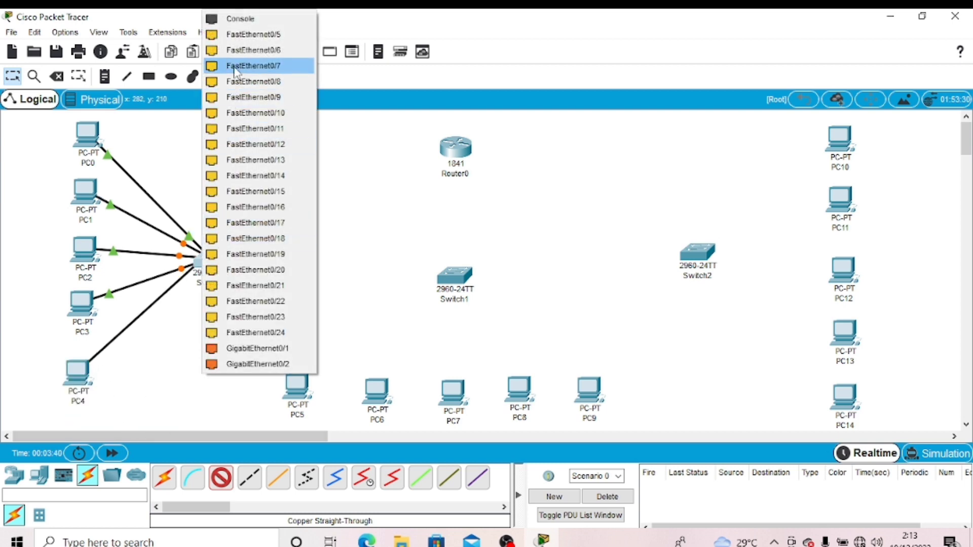
click(252, 34)
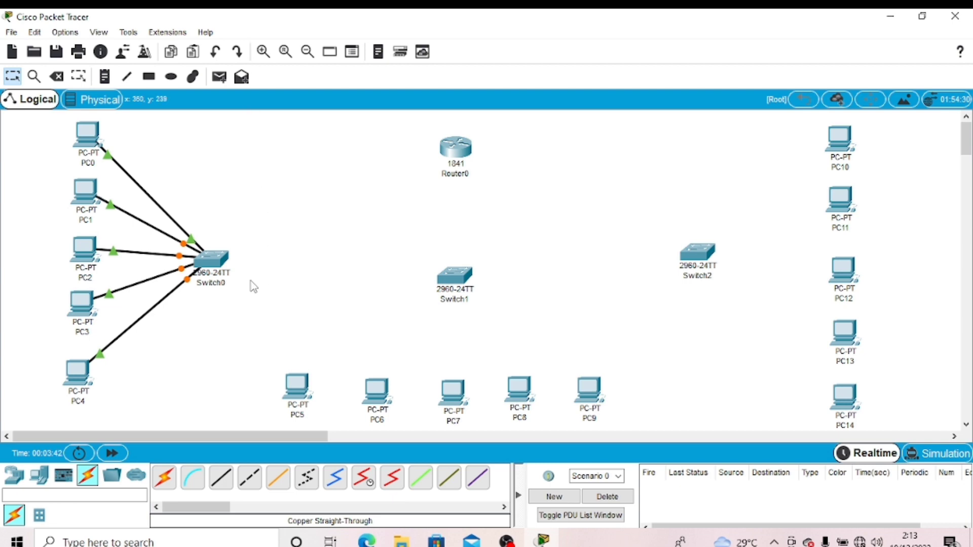
- Connect PC5 to a FastEthernet port on Switch1 with a copper straight-through cable
click(221, 478)
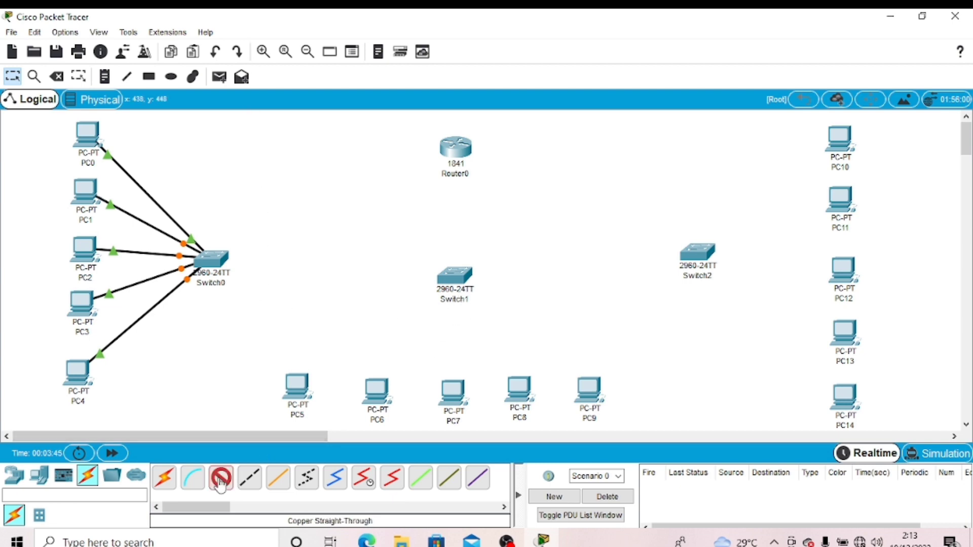
click(302, 386)
click(455, 276)
click(474, 93)
- Connect PC6's FastEthernet0 to a free FastEthernet port on Switch1 with a copper straight-through cable
click(221, 478)
click(376, 390)
click(405, 436)
click(455, 277)
- Connect PC7 to the first free FastEthernet port on Switch1 with a copper straight-through cable
click(453, 390)
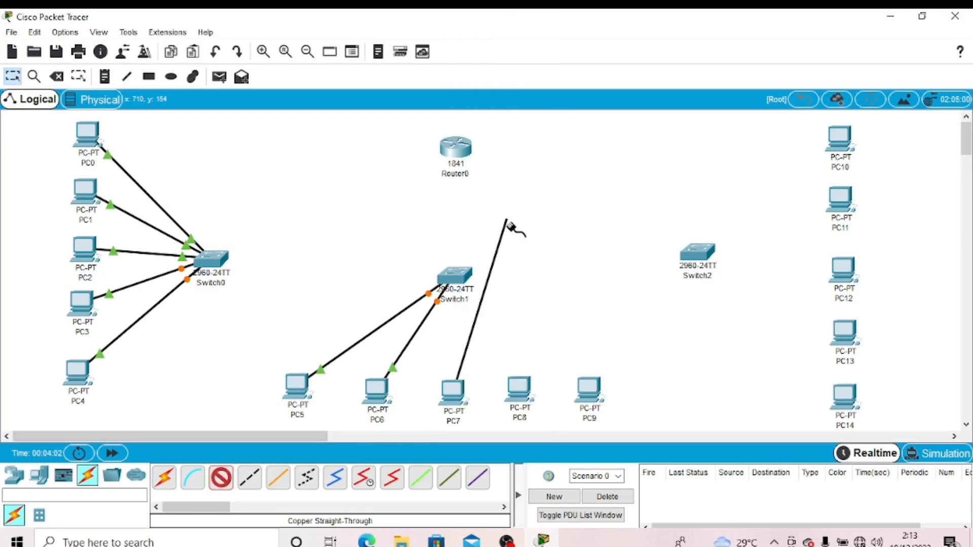
click(455, 277)
click(487, 34)
- Connect PC8's FastEthernet0 to the first free FastEthernet port on Switch1 with a copper straight-through cable
click(221, 478)
click(520, 389)
click(565, 445)
click(455, 276)
click(487, 35)
- Connect PC9's FastEthernet0 to the first free FastEthernet port on Switch1 with a copper straight-through cable
click(222, 478)
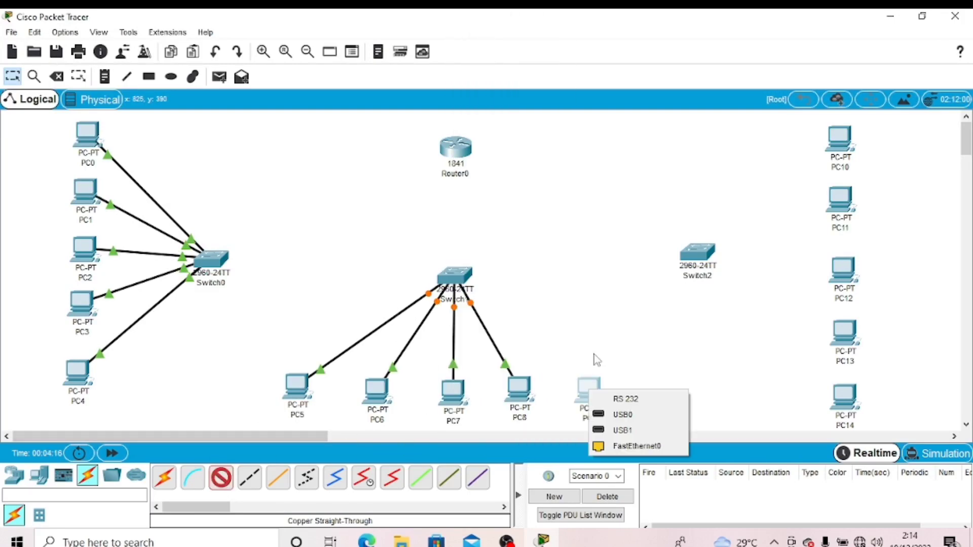
click(637, 445)
click(454, 277)
click(516, 35)
- Connect PC14's FastEthernet0 to a FastEthernet port on Switch2 with a copper straight-through cable
click(221, 478)
click(843, 397)
click(890, 453)
click(696, 252)
click(741, 50)
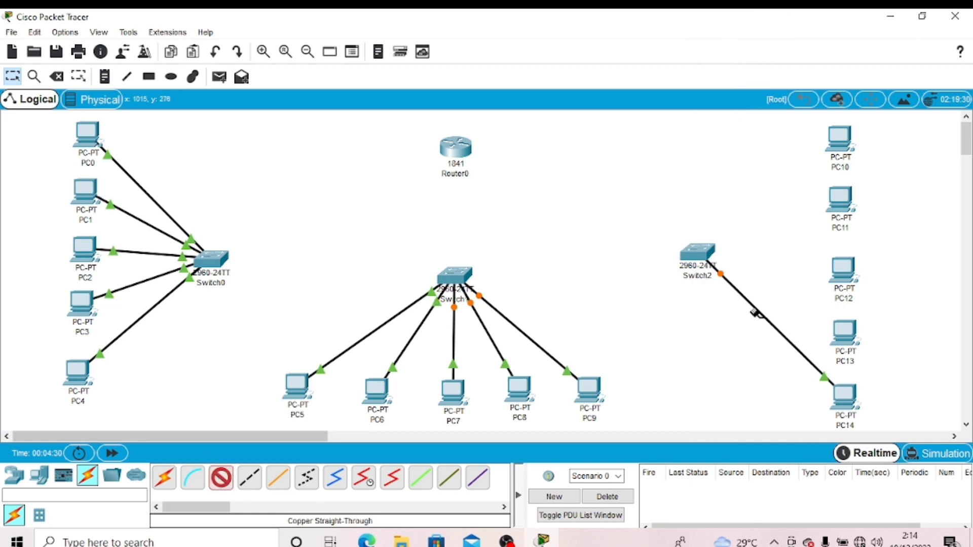
- Connect PC13's FastEthernet0 to the first free FastEthernet port on Switch2 with a copper straight-through cable
click(845, 331)
click(880, 385)
click(700, 253)
click(743, 34)
- Connect PC12's FastEthernet0 to Switch2's FastEthernet0/3 with a copper straight-through cable
click(221, 478)
click(835, 274)
click(861, 327)
click(697, 252)
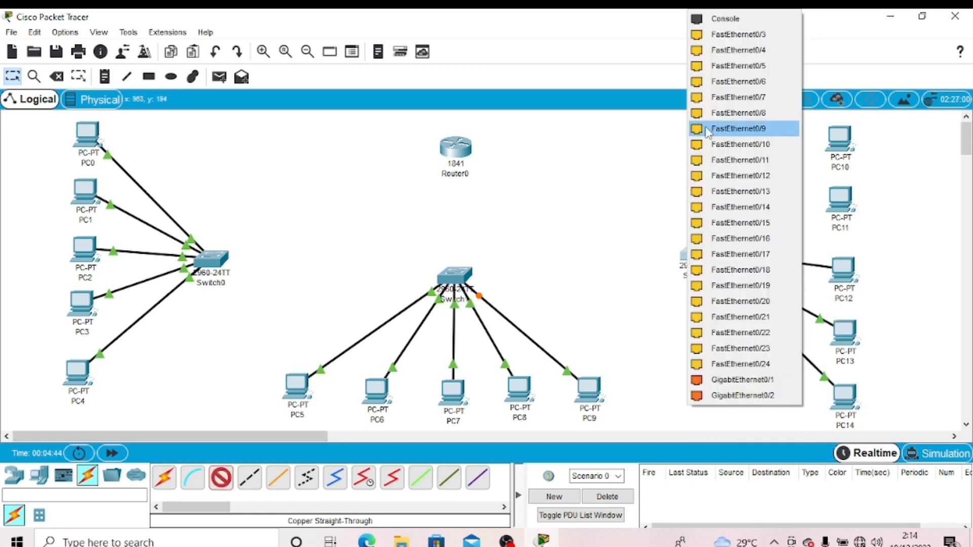
click(730, 34)
- Connect PC11's FastEthernet0 to the first free FastEthernet port on Switch2 with a copper straight-through cable
click(221, 478)
click(842, 197)
click(882, 249)
click(696, 252)
click(735, 34)
- Connect PC10 to the first free FastEthernet port on Switch2 with a copper straight-through cable
click(221, 478)
click(846, 141)
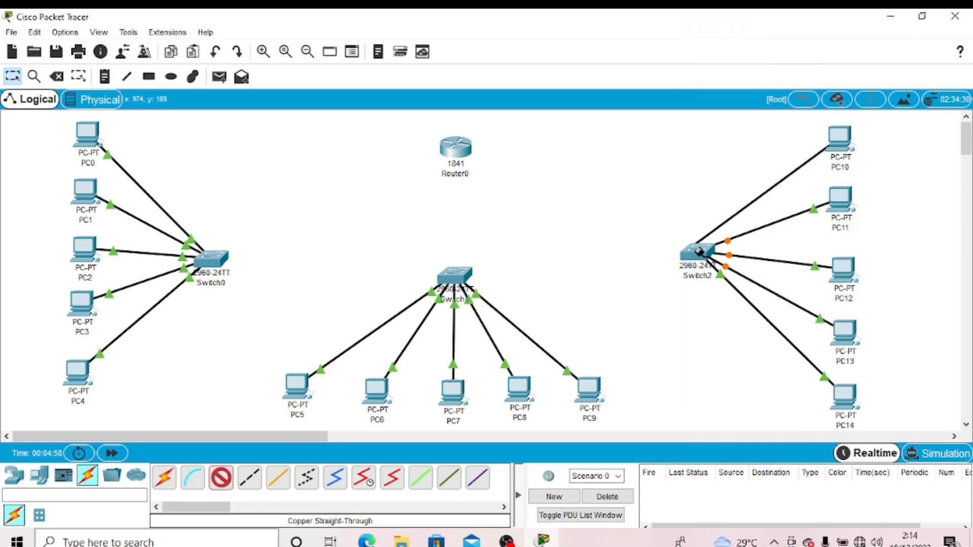
click(699, 251)
click(740, 34)
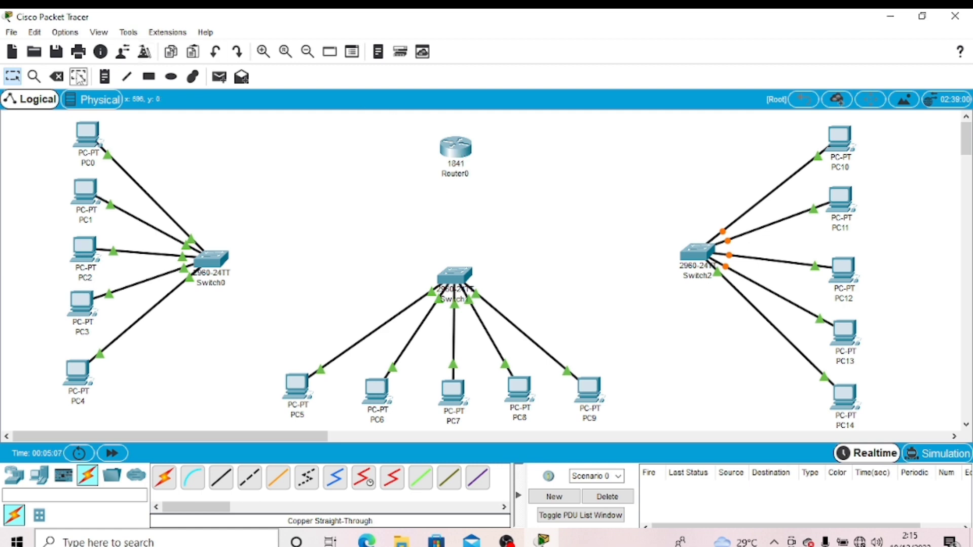
- Place a text note at Router0 reading 192.168.1.1
click(101, 79)
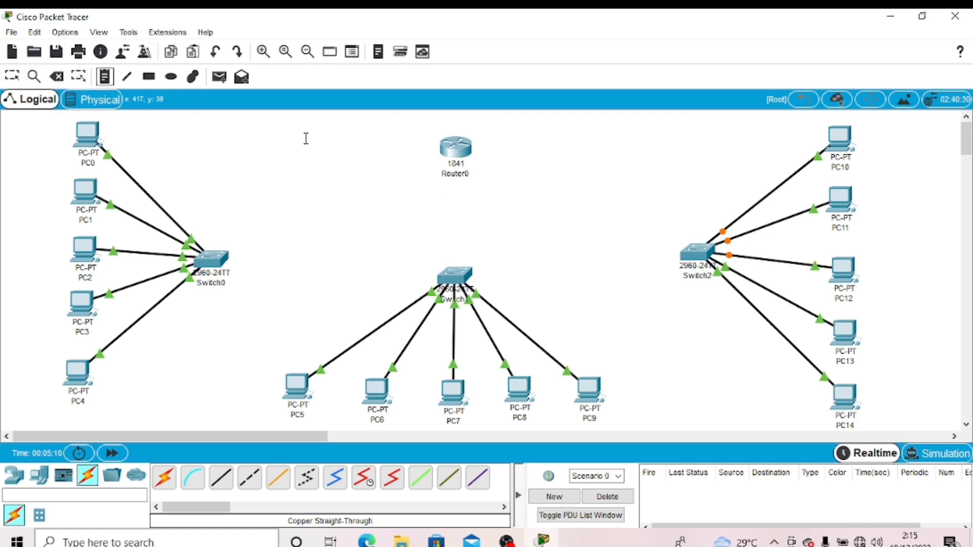
click(417, 126)
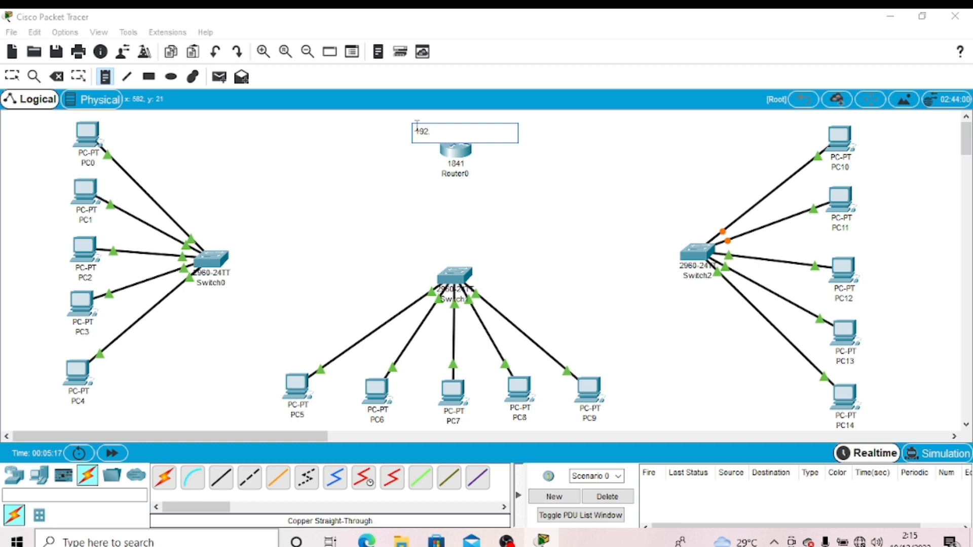
text(192.168.0.0)
drag(416, 133, 455, 130)
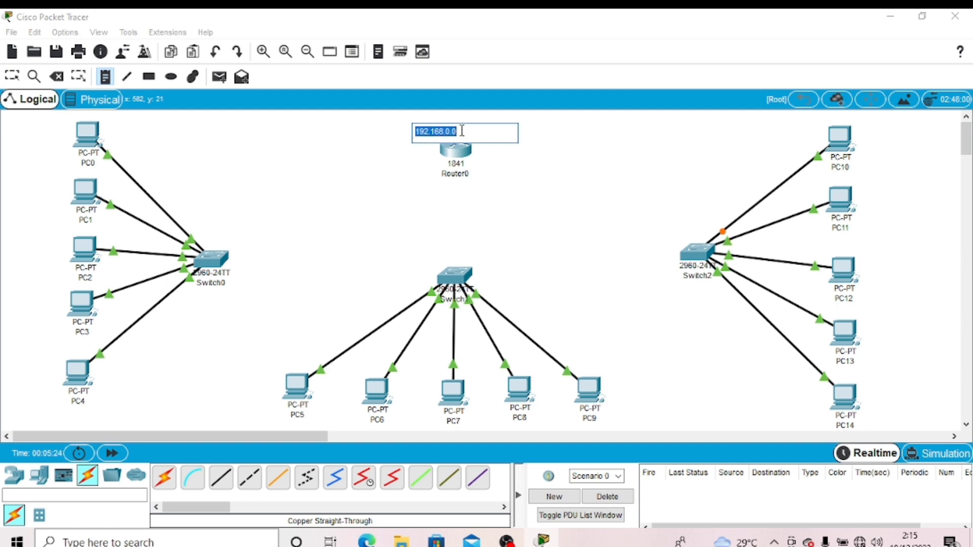
text(192.168.1.1)
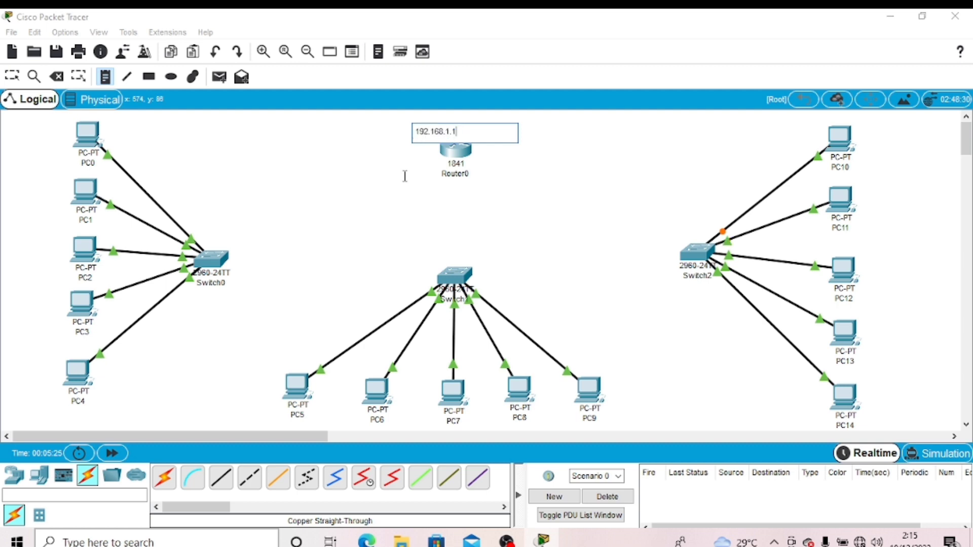
click(231, 251)
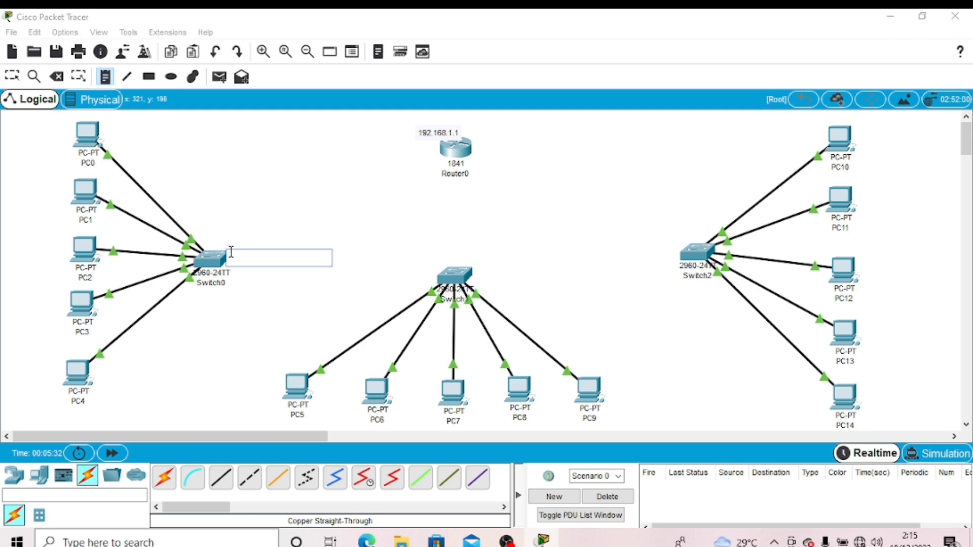
click(426, 134)
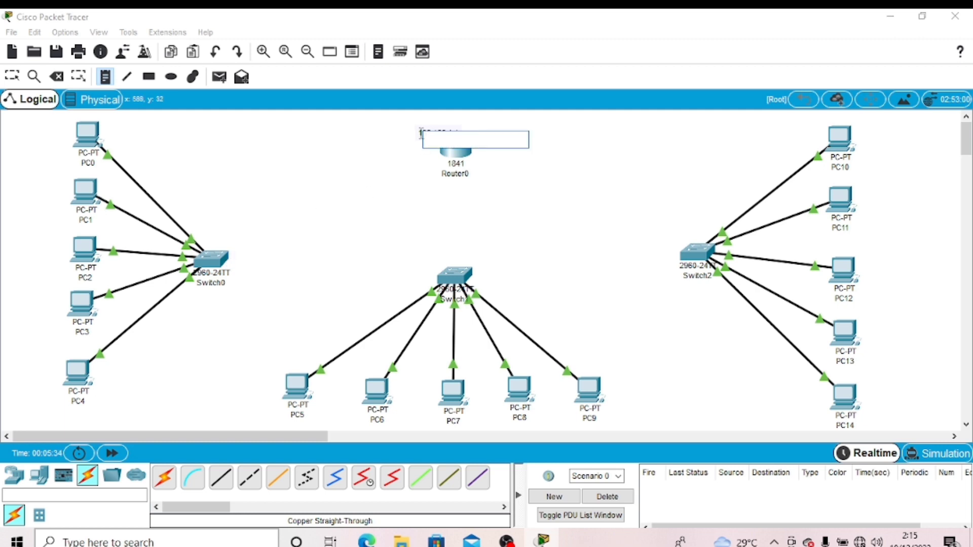
key(Escape)
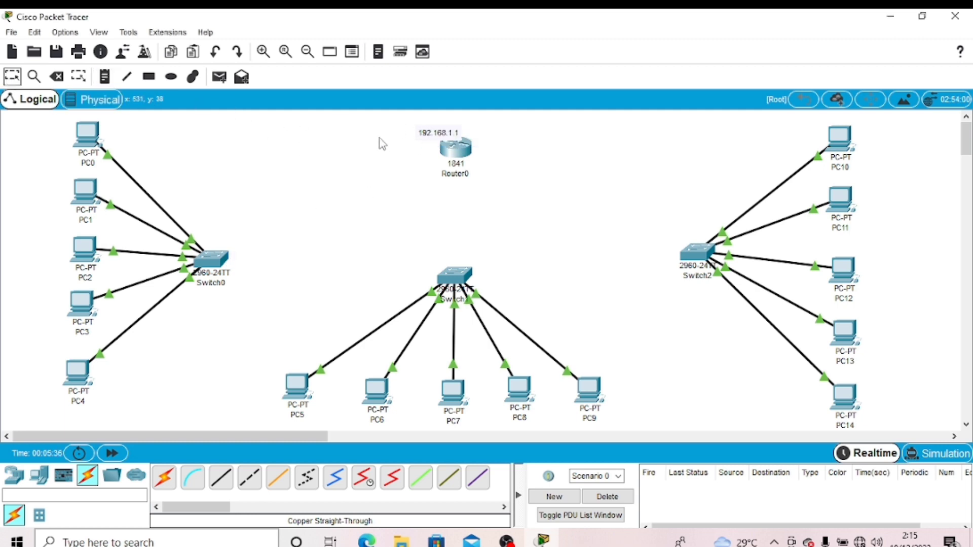
- Move the address note clear above Router0 and copy its text 192.168.1.1
drag(426, 138, 439, 126)
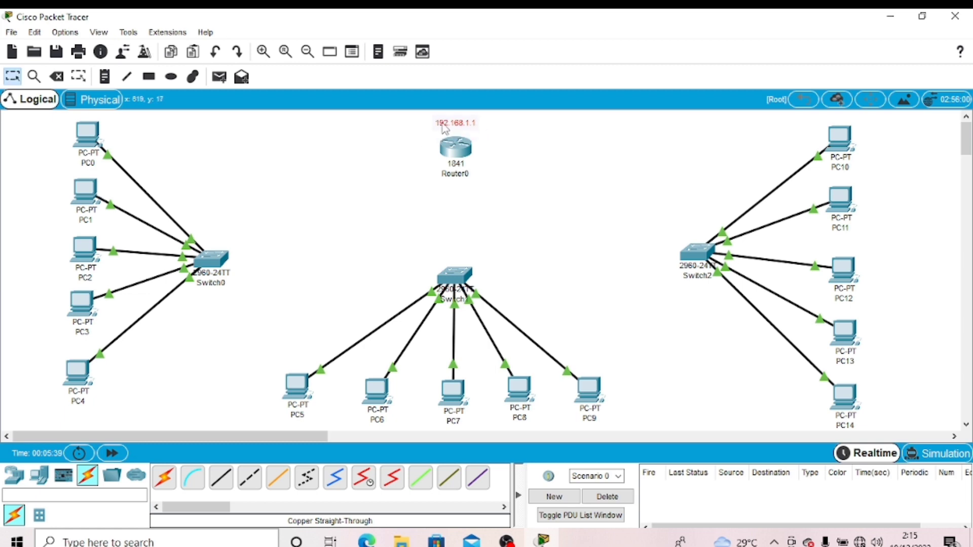
double_click(442, 124)
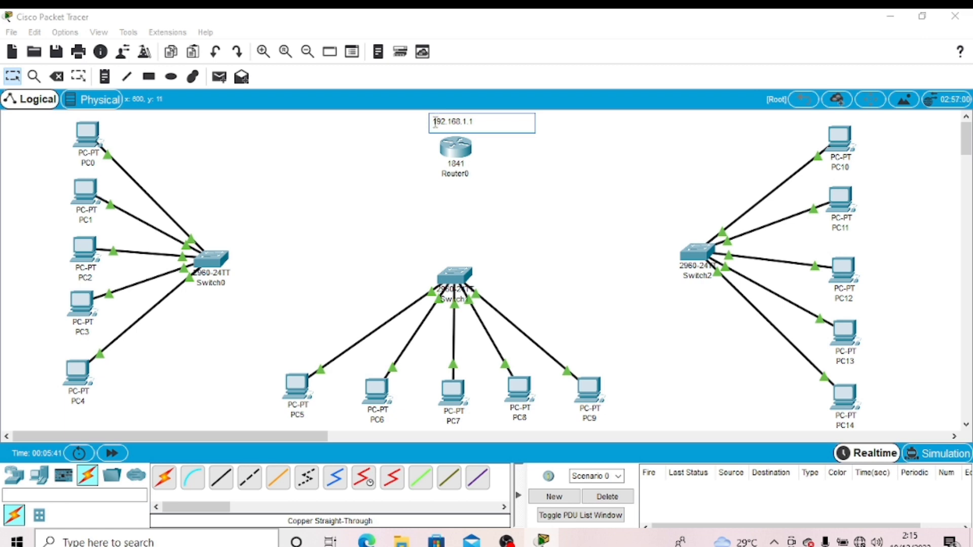
double_click(435, 122)
key(ctrl+c)
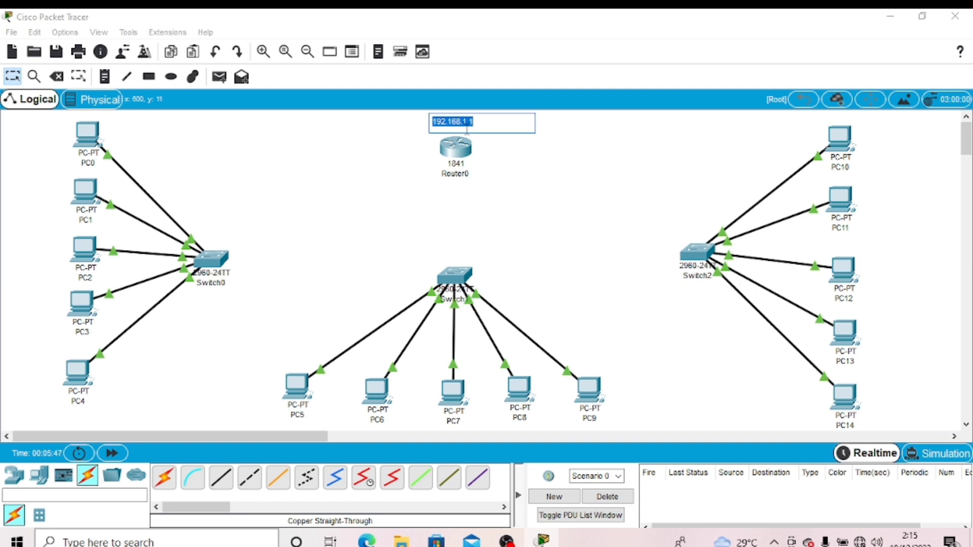
- Change the text of the note above Router0 to 192.168.0.0
click(477, 125)
key(BackSpace)
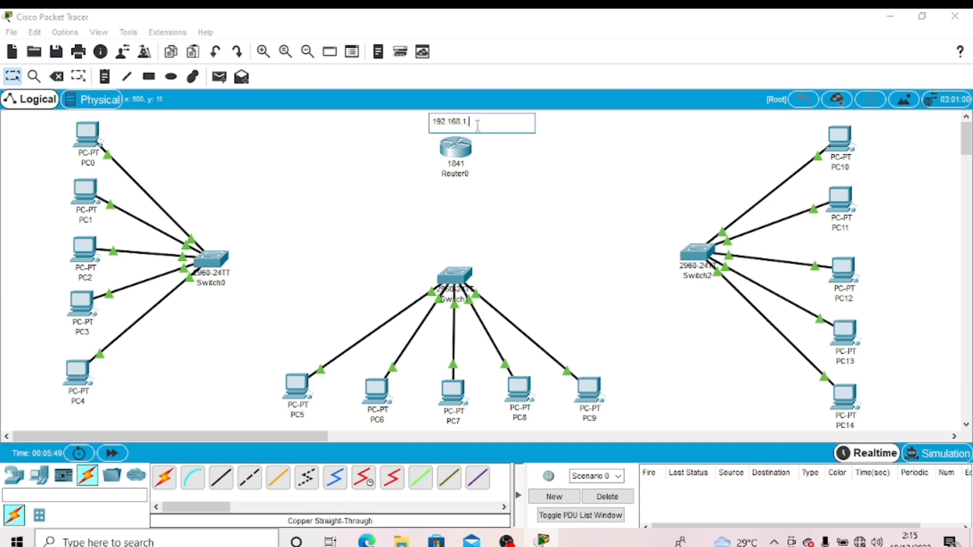
text(0.0)
click(245, 251)
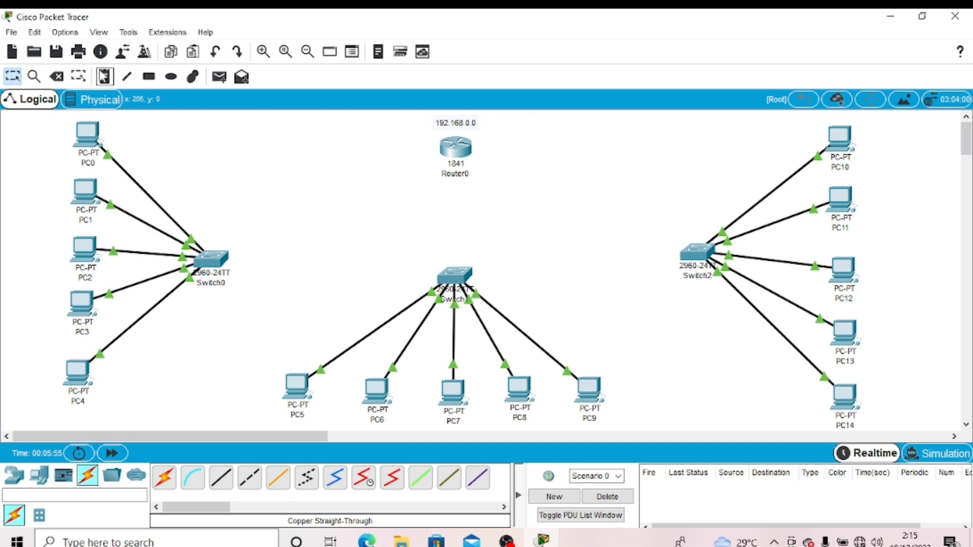
- Add a text note reading 192.168.1.1 just to the right of Switch0
click(107, 78)
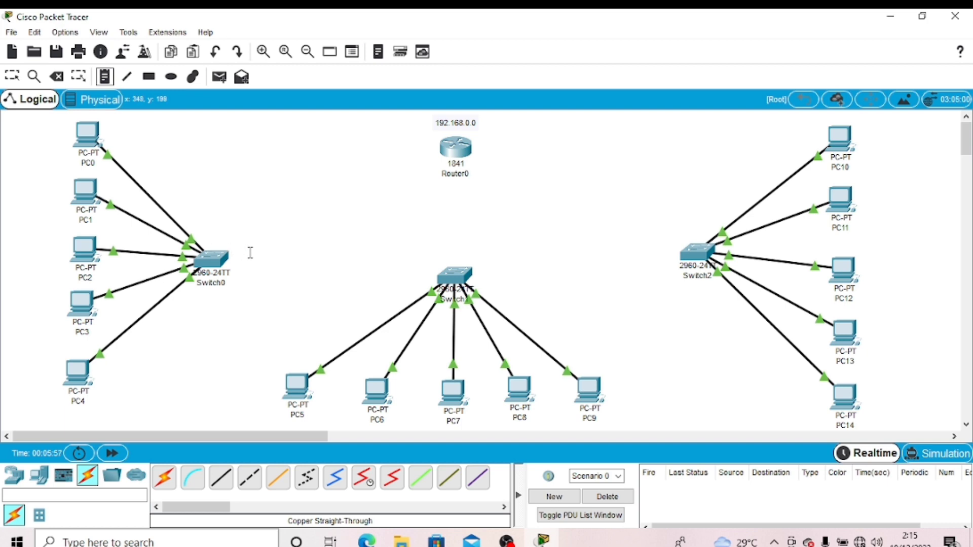
click(231, 250)
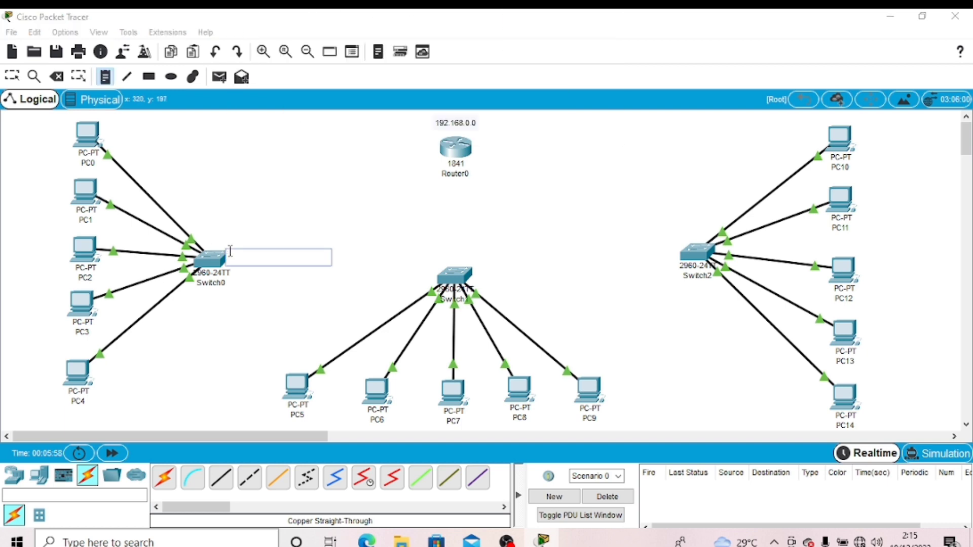
text(192.168.1.1)
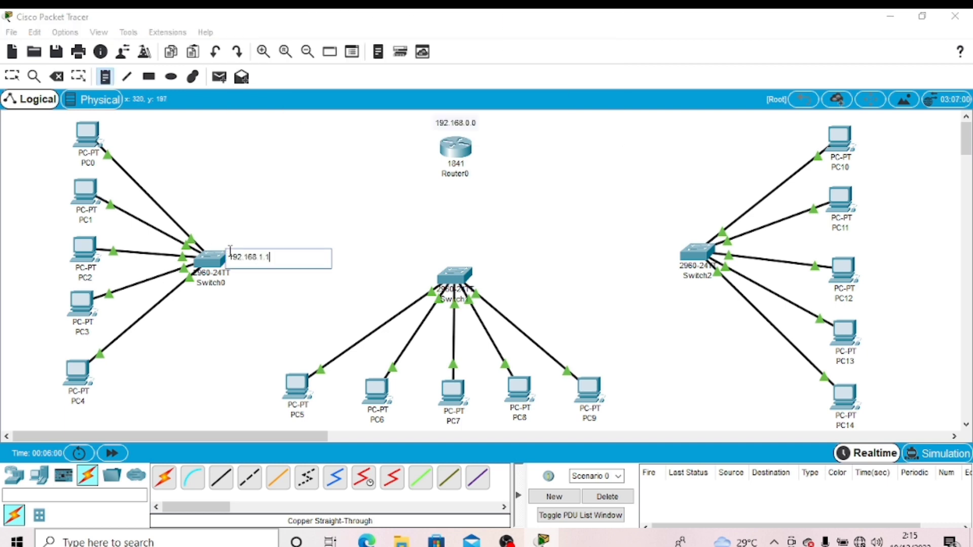
- Add a text note reading 192.168.2.1 just above Switch1
click(440, 258)
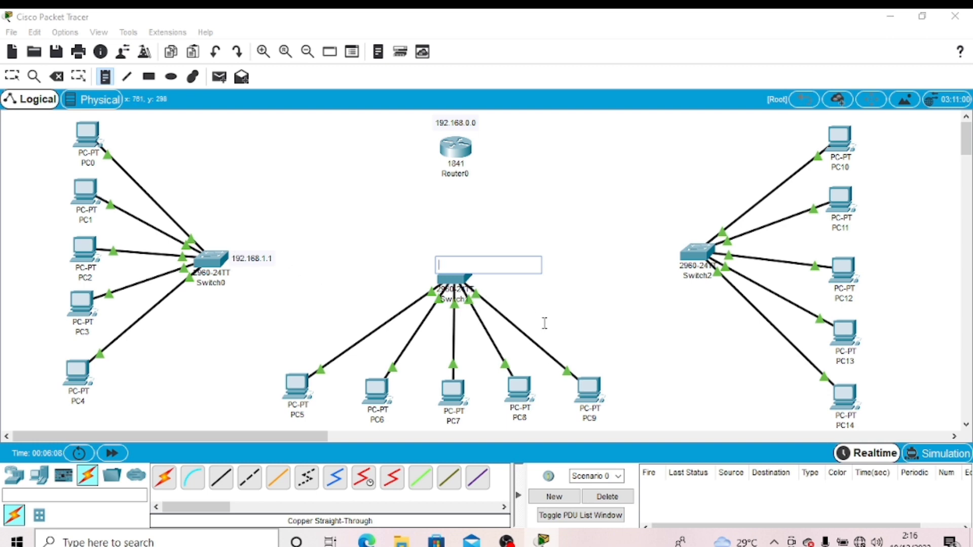
text(192.168.1.1)
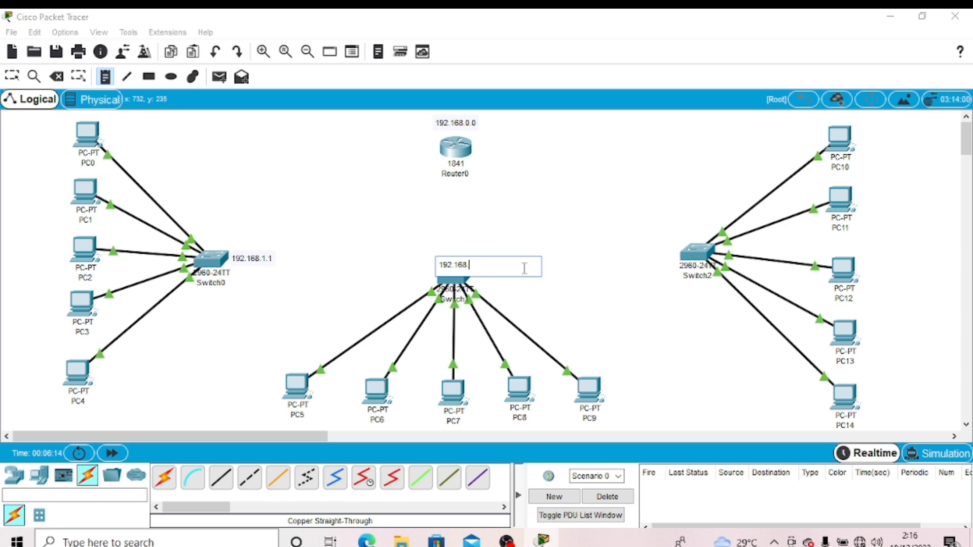
text(2.1)
- Add a text note reading 192.168.3.1 just to the left of Switch2
click(641, 240)
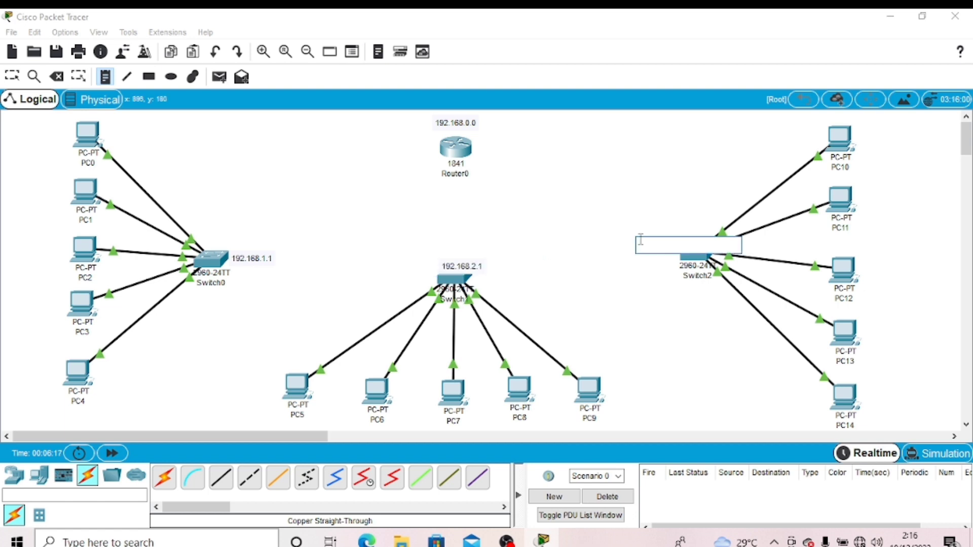
key(ctrl+v)
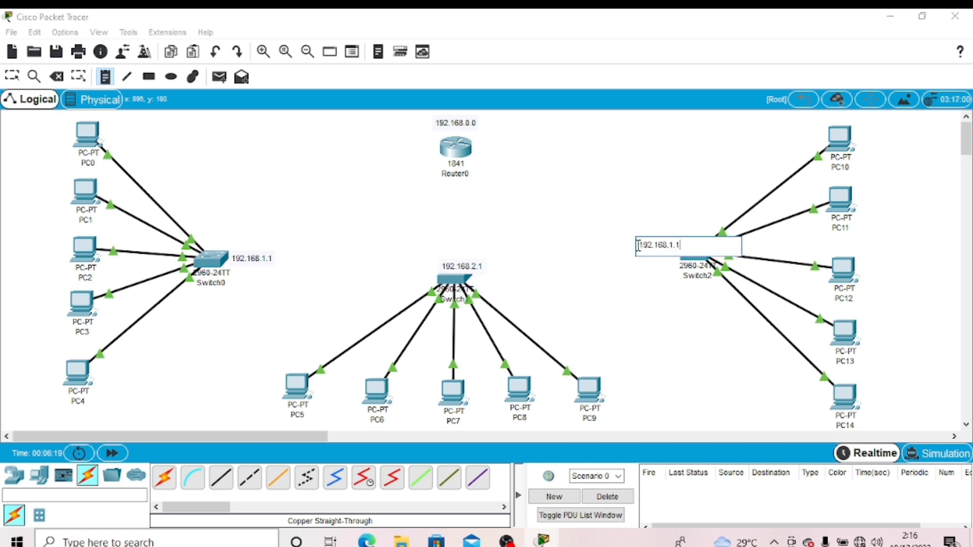
text(3)
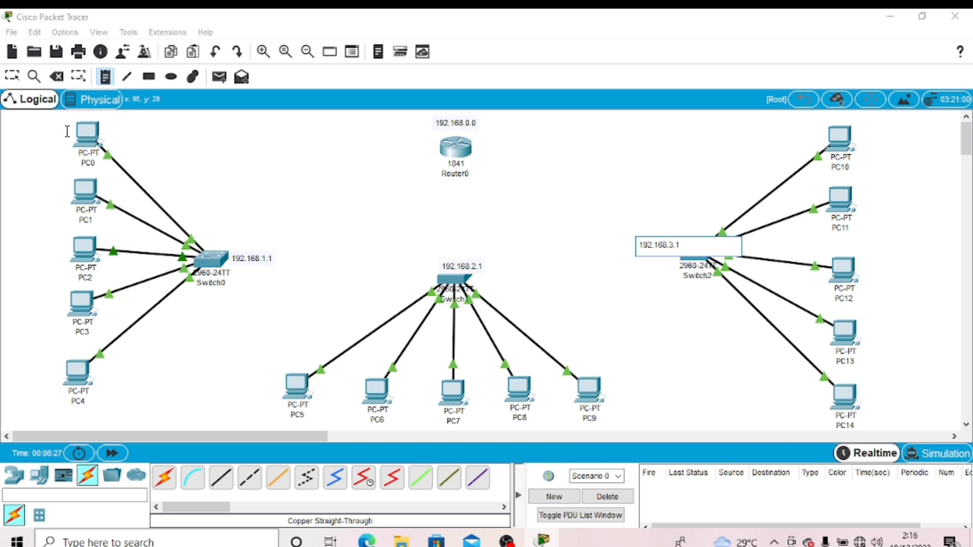
- Add address notes to the left of two PCs: 192.168.1.2 for PC0 and 192.168.1.3 for PC1
click(44, 132)
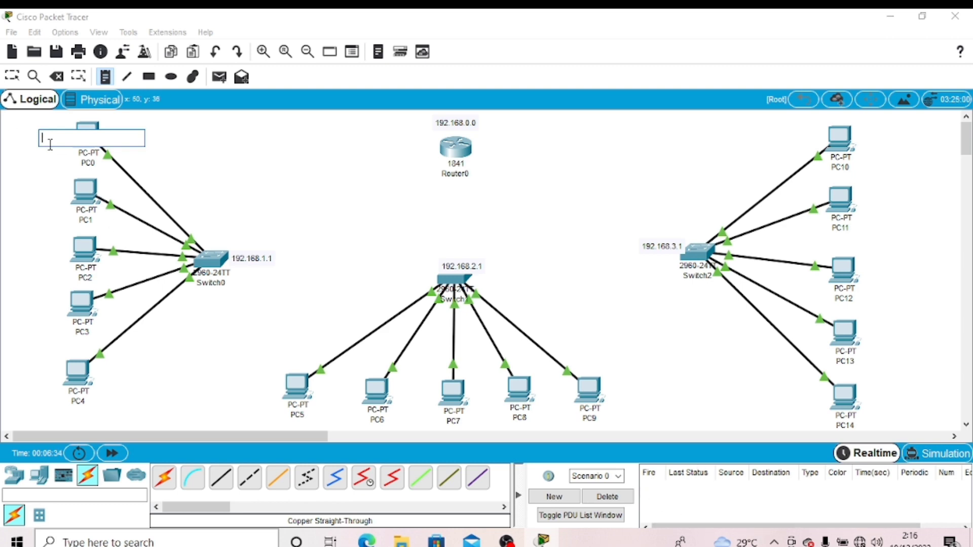
key(ctrl+v)
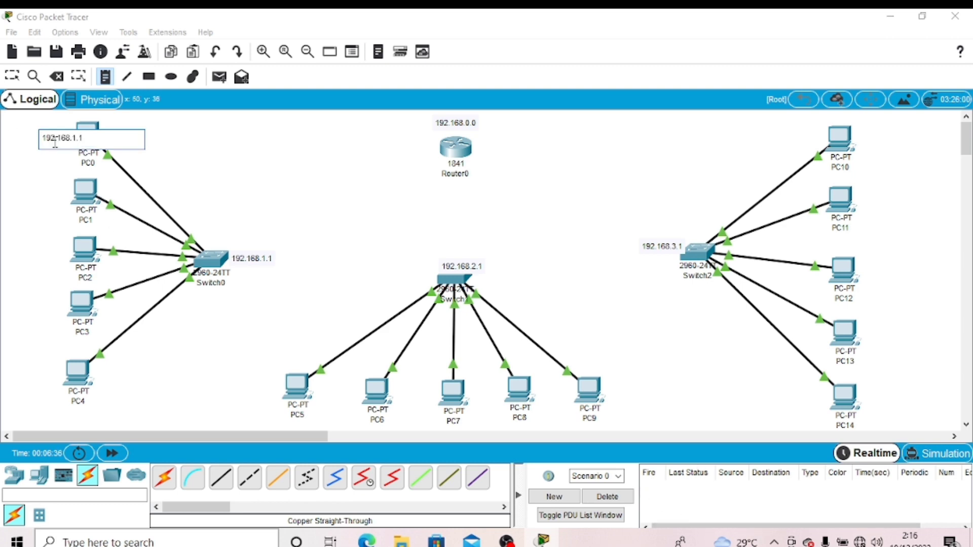
key(BackSpace)
text(2)
click(42, 192)
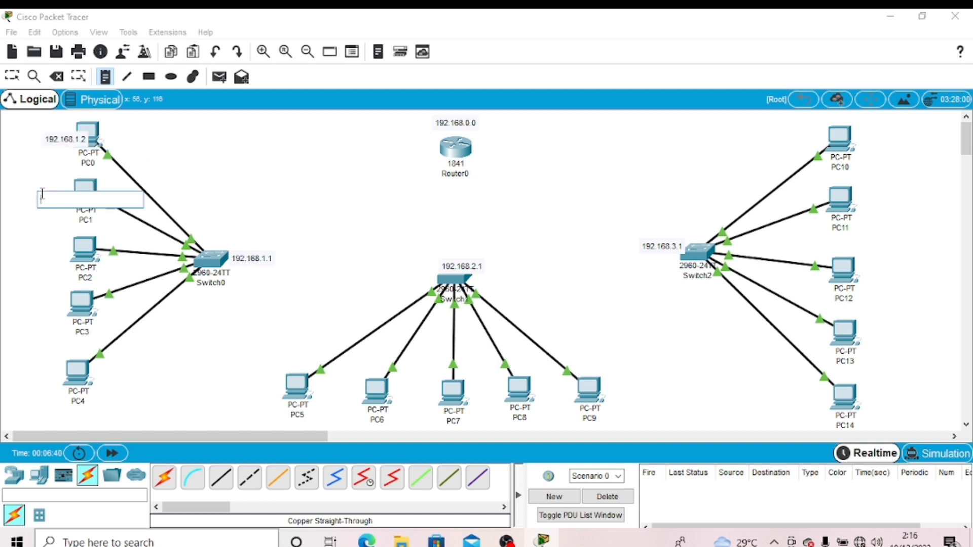
key(ctrl+v)
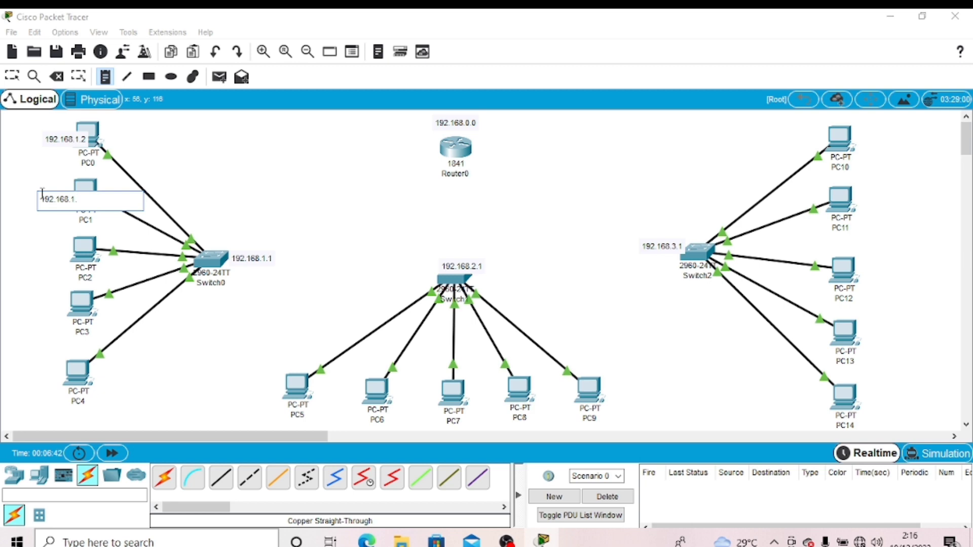
- Add a text note reading 192.168.1.4 beside PC2, on its left side
click(39, 254)
key(ctrl+v)
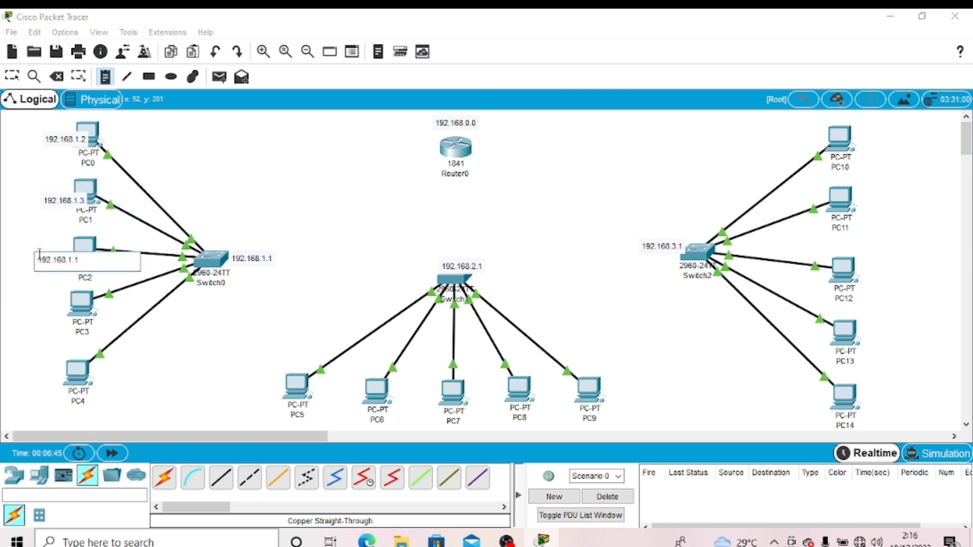
key(BackSpace)
key(BackSpace)
text(.4)
- Add address notes on the left side of two PCs: 192.168.1.5 for PC3 and 192.168.1.6 for PC4
click(36, 314)
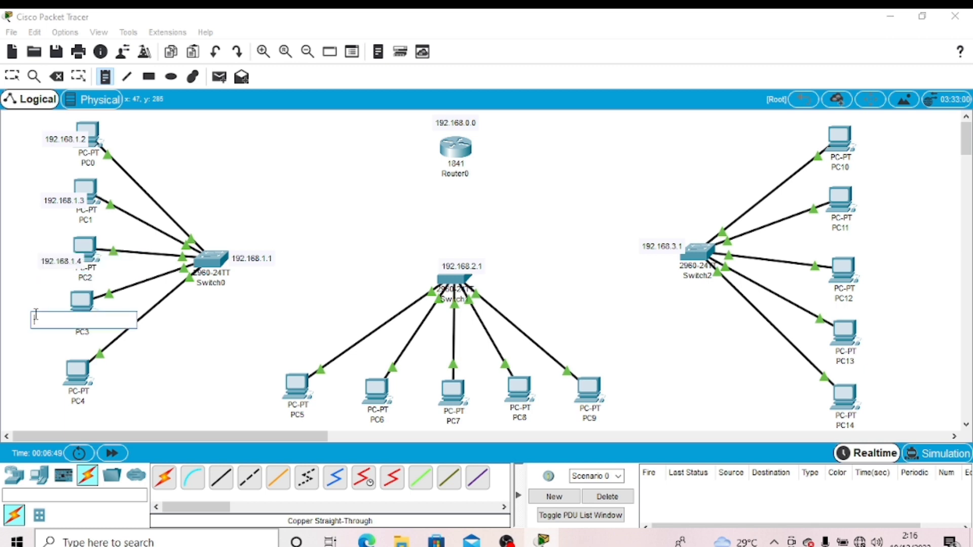
key(ctrl+v)
key(BackSpace)
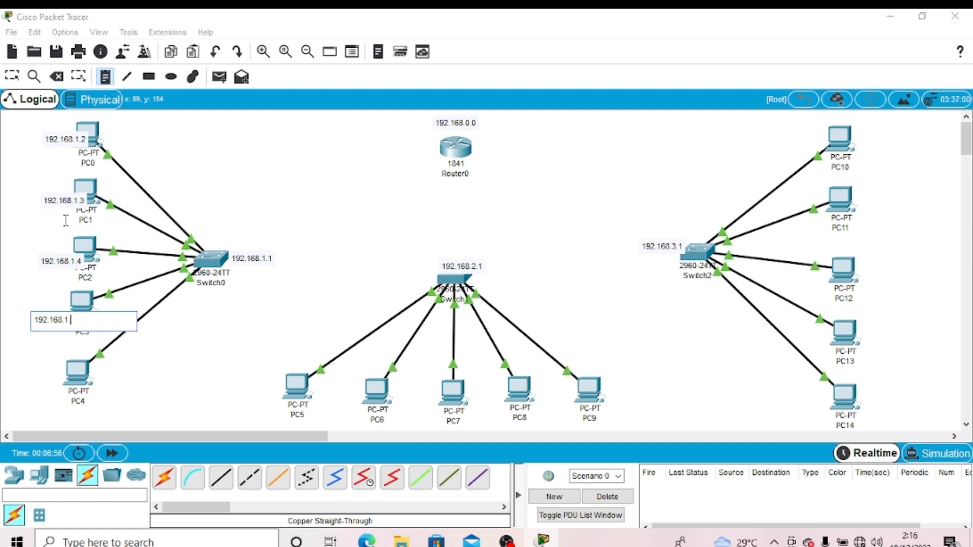
text(5)
click(33, 385)
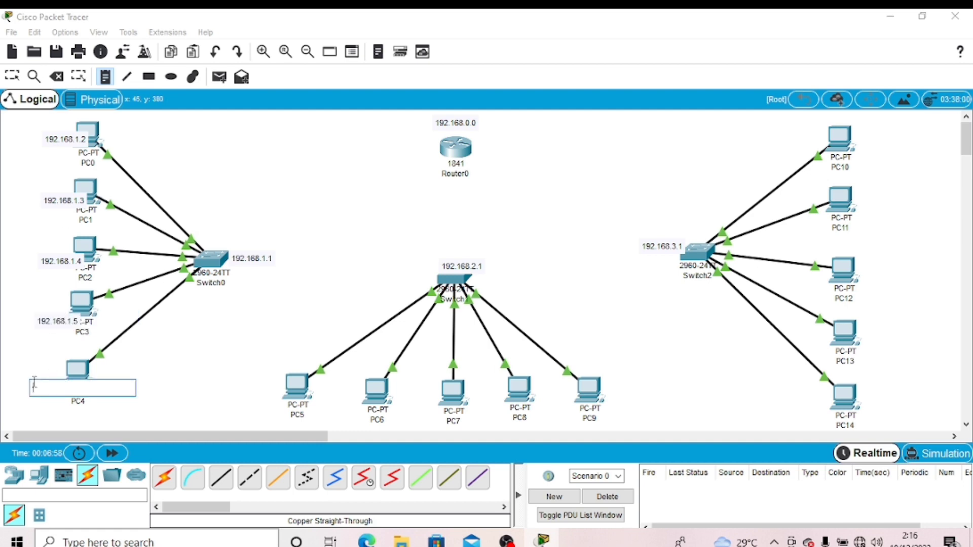
key(ctrl+v)
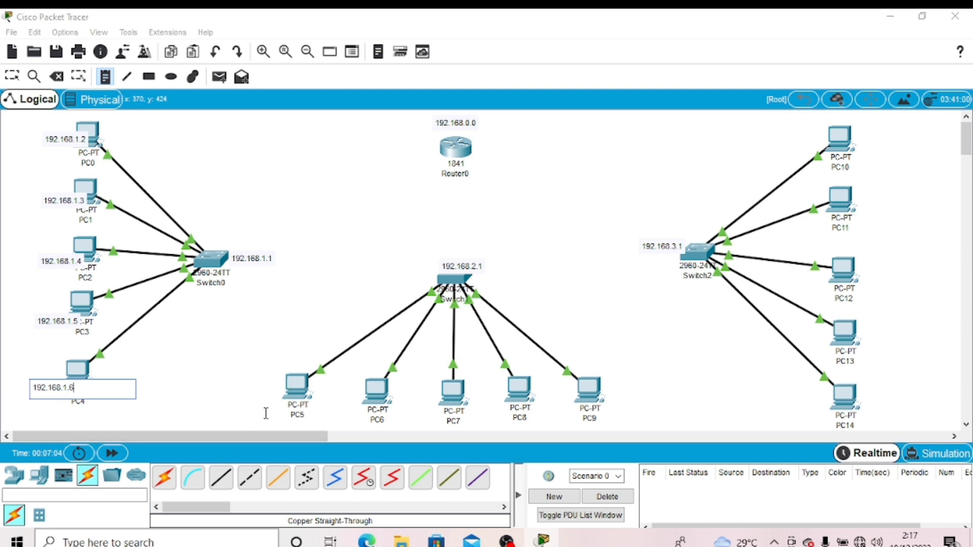
- Add a text note reading 192.168.2.2 just above PC5 and copy its text for reuse
click(268, 371)
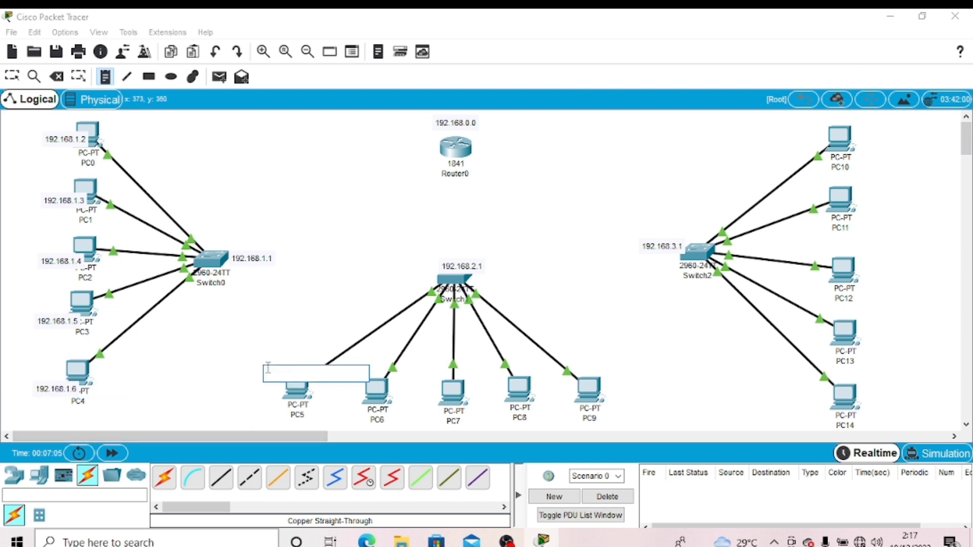
text(192.168.1.1)
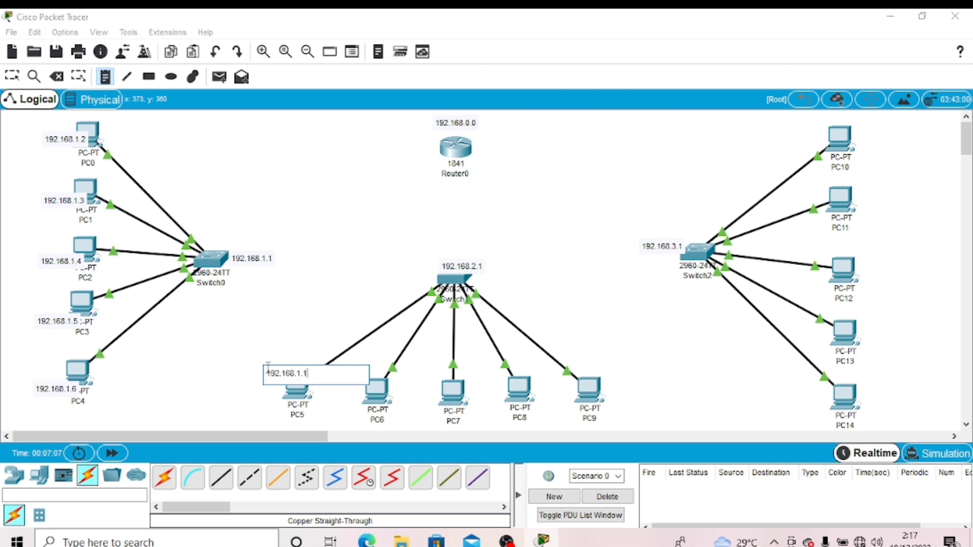
key(BackSpace)
key(BackSpace)
text(2.)
drag(268, 369, 283, 381)
key(ctrl+c)
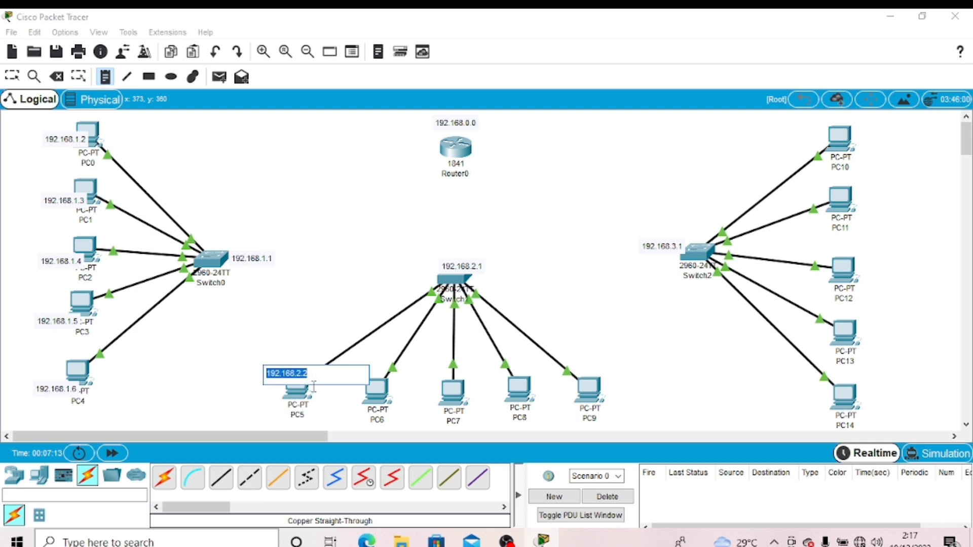
- Add address notes just above two PCs: 192.168.2.3 for PC6 and 192.168.2.4 for PC7
click(372, 370)
click(362, 370)
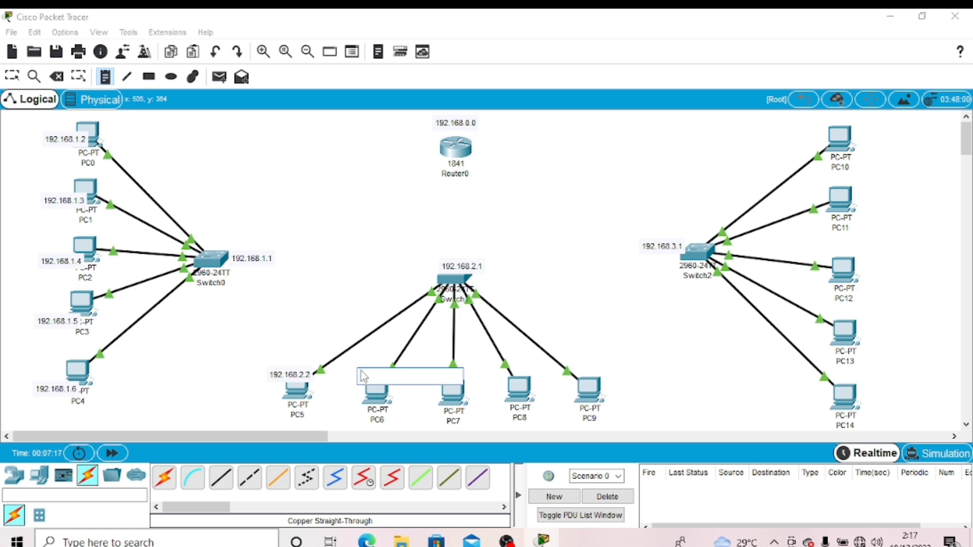
key(ctrl+v)
key(BackSpace)
text(3)
click(439, 357)
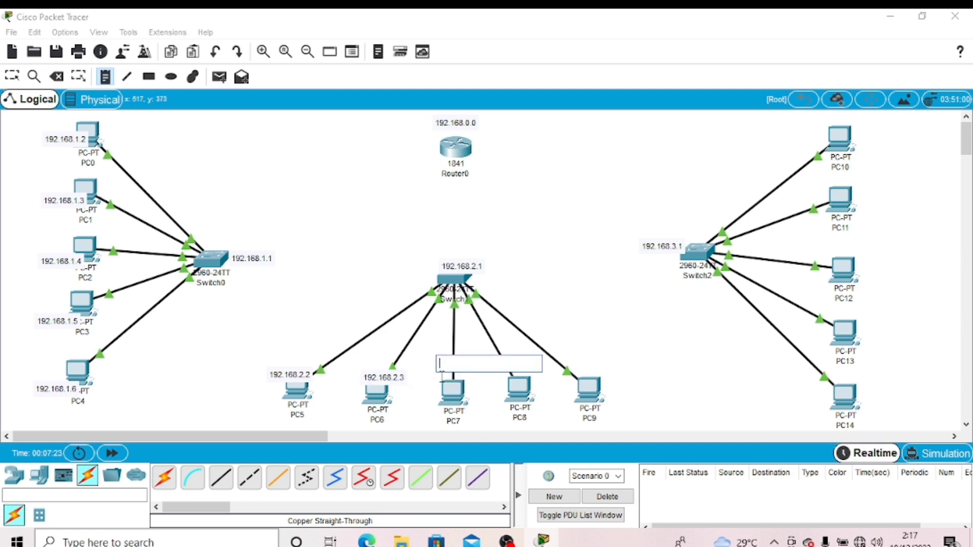
key(ctrl+v)
key(BackSpace)
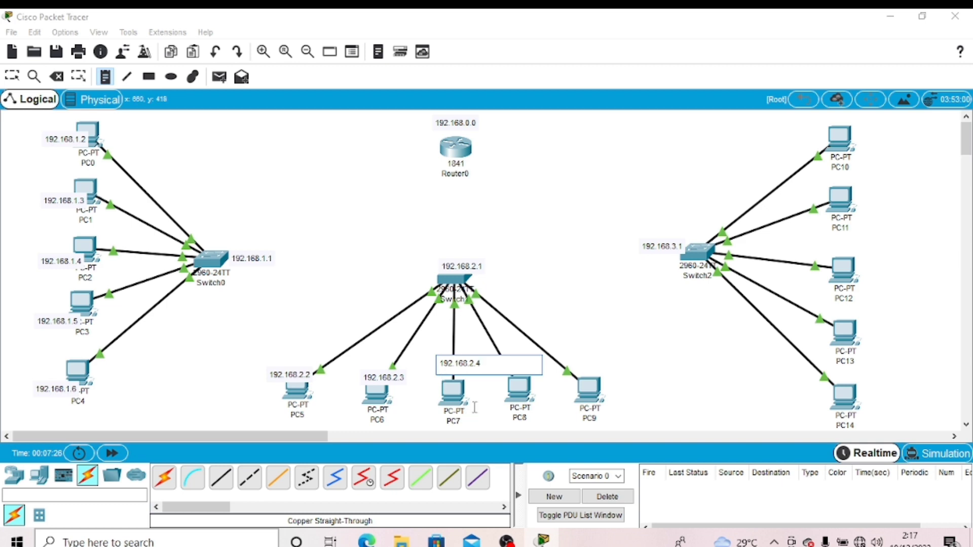
- Add address notes for the last two PCs of the Switch1 group: 192.168.2.5 at PC8 and 192.168.2.6 at PC9
click(489, 389)
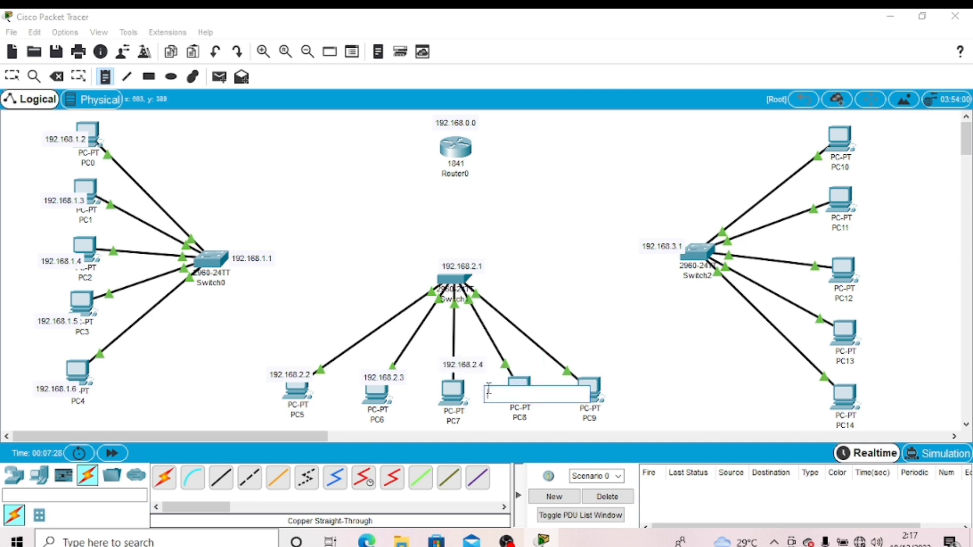
key(ctrl+v)
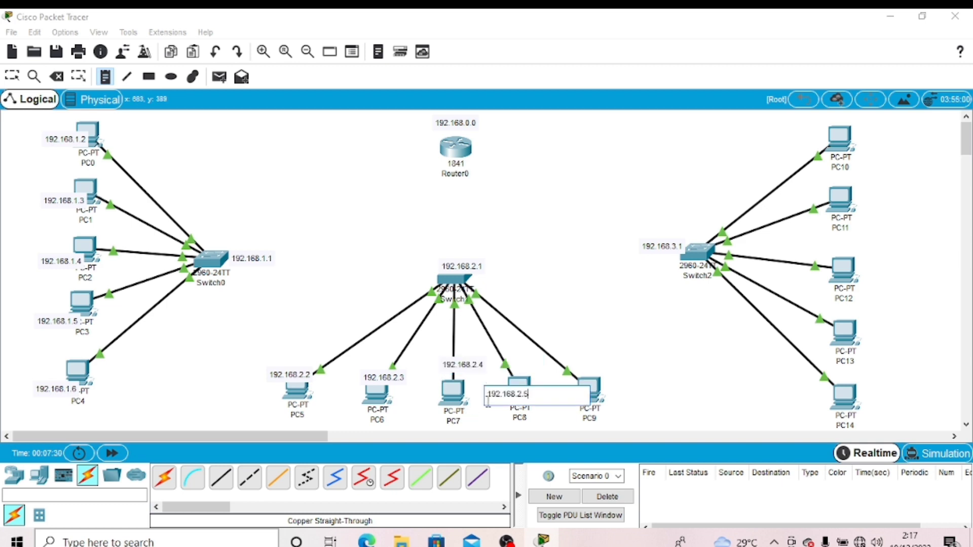
click(547, 365)
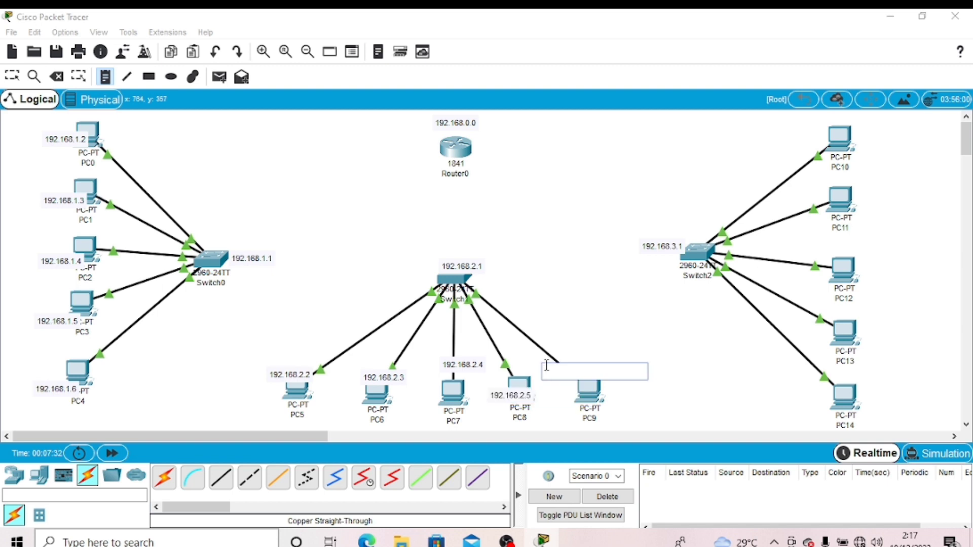
key(ctrl+v)
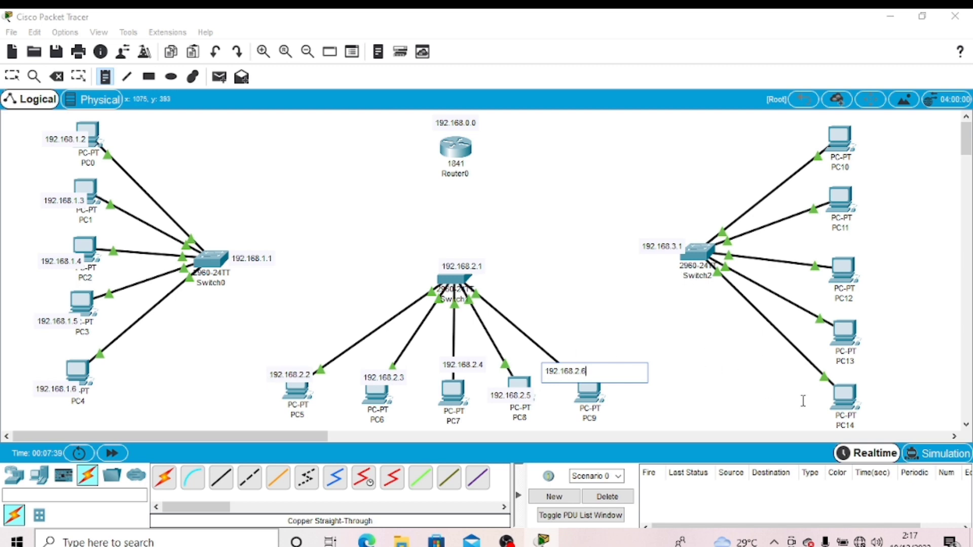
- Add a text note reading 192.168.3.2 just above PC14 and copy its text for reuse
click(807, 378)
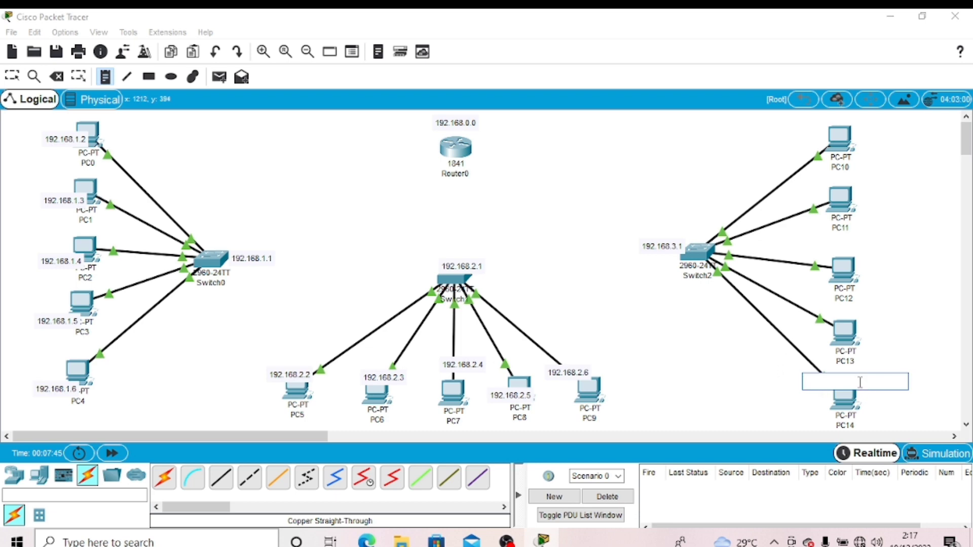
key(ctrl+v)
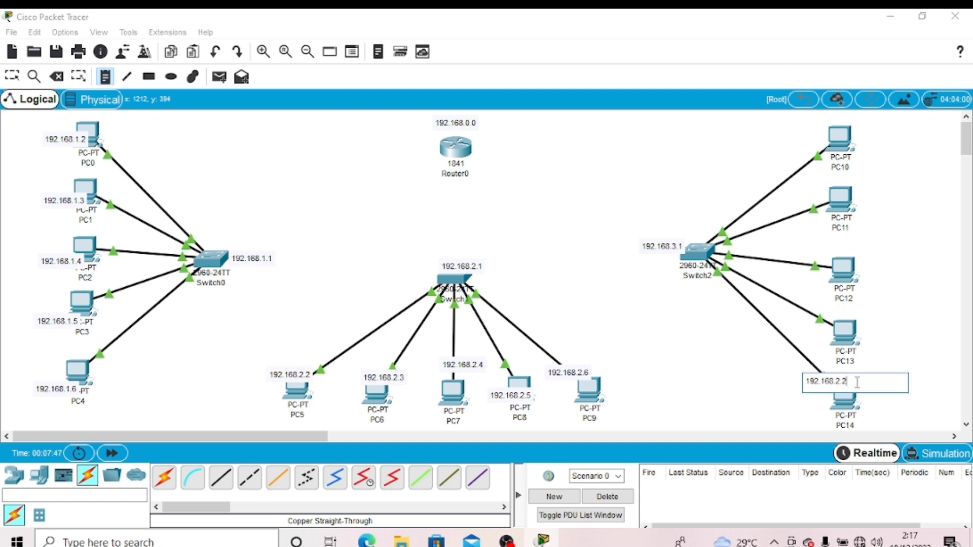
key(BackSpace)
key(BackSpace)
key(BackSpace)
drag(808, 381, 855, 384)
key(ctrl+c)
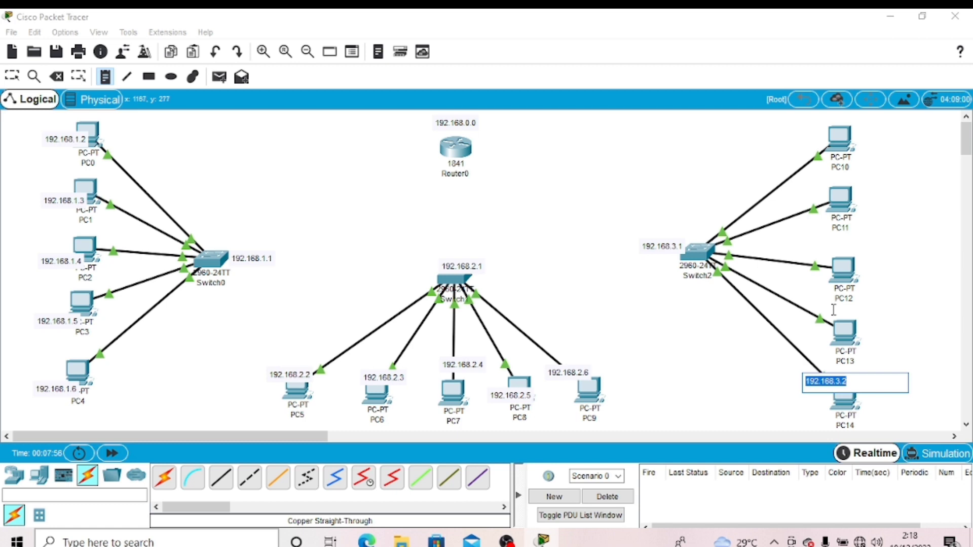
- Add address notes for two PCs in the Switch2 group: 192.168.3.3 at PC13 and 192.168.3.4 to the right of PC12
click(821, 329)
key(ctrl+v)
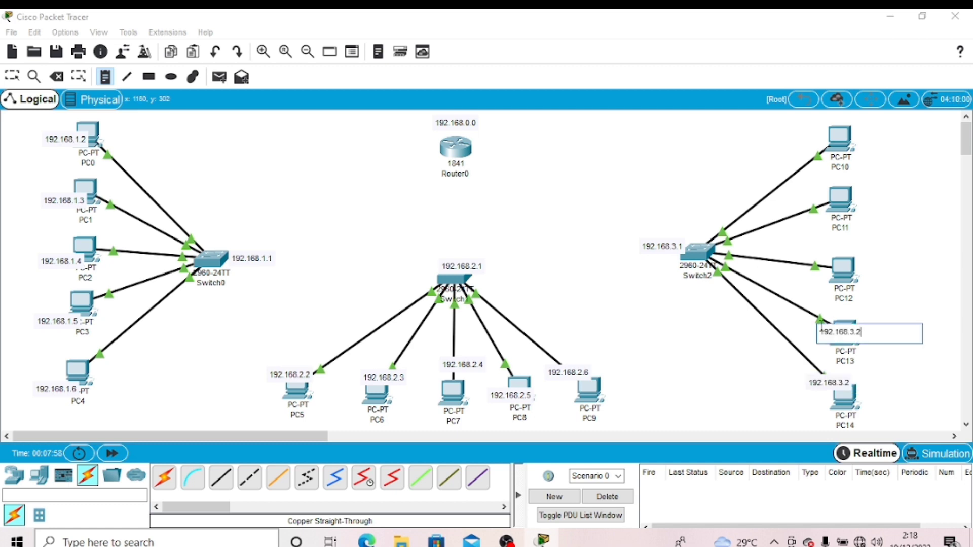
key(BackSpace)
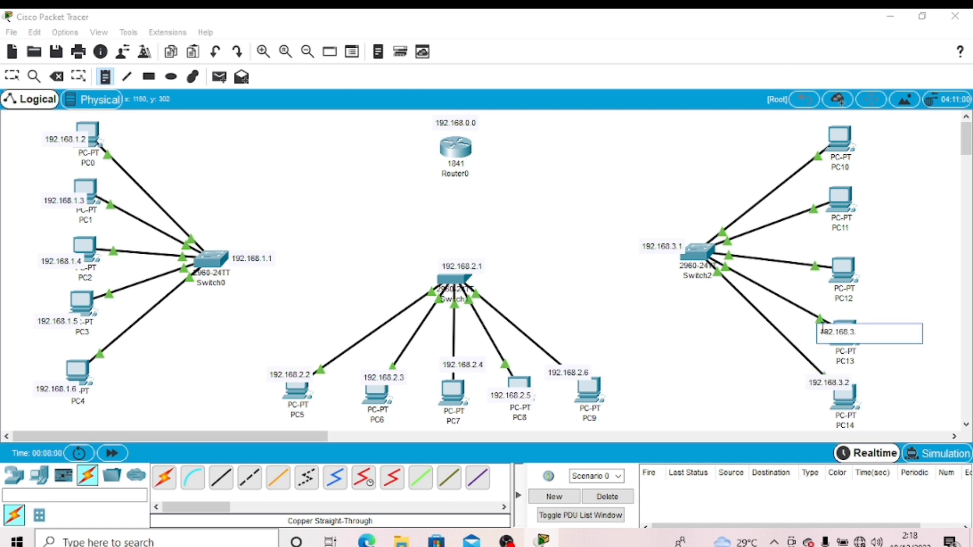
text(3)
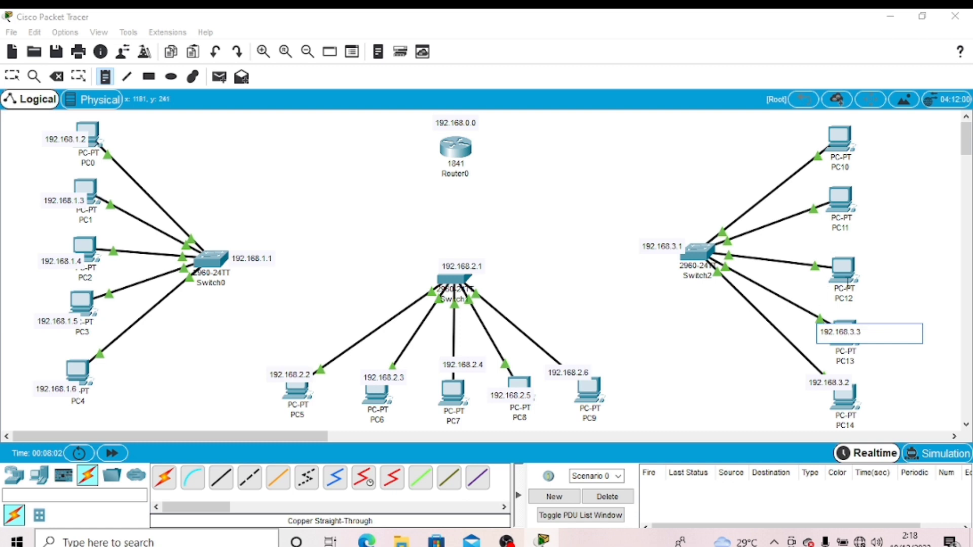
click(861, 266)
key(ctrl+v)
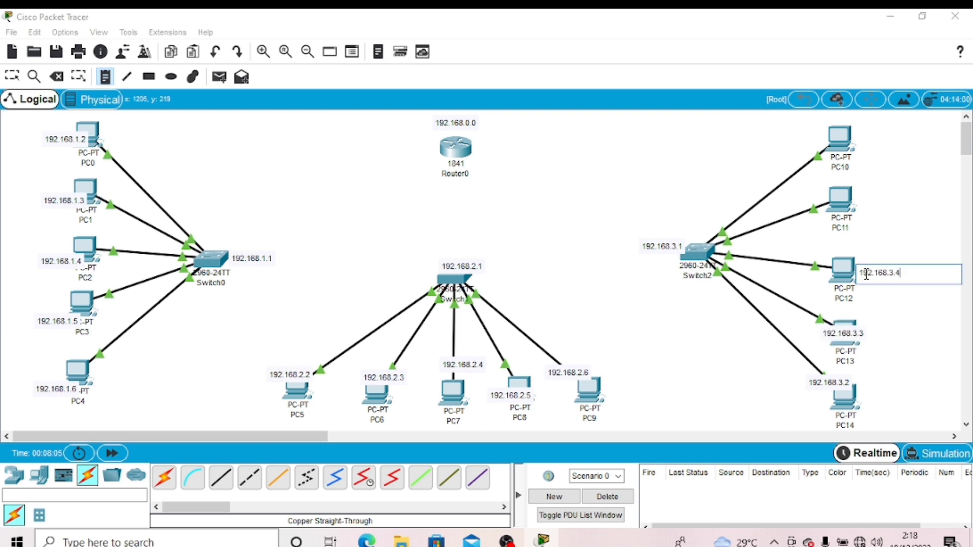
- Add address notes just to the right of two PCs: 192.168.3.5 for PC11 and 192.168.3.6 for PC10
click(858, 200)
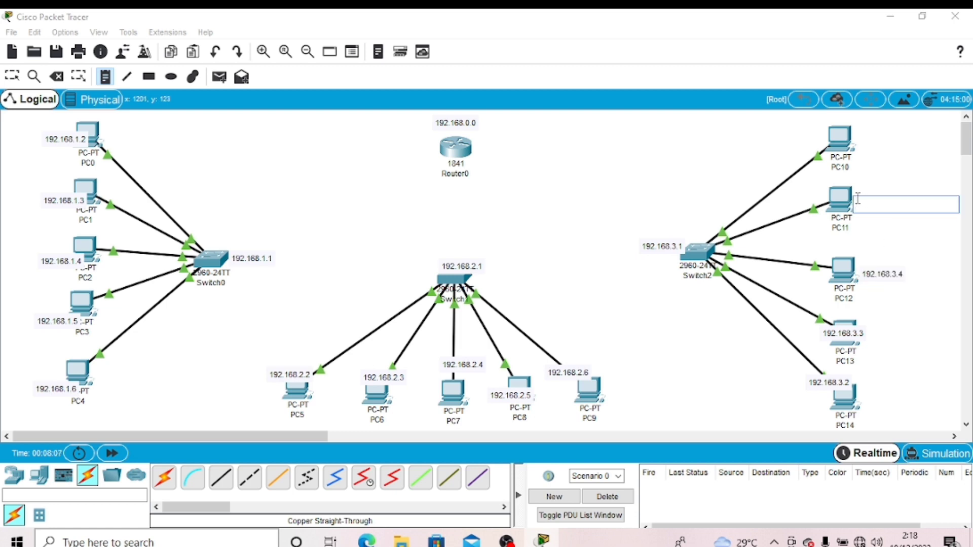
key(ctrl+v)
key(BackSpace)
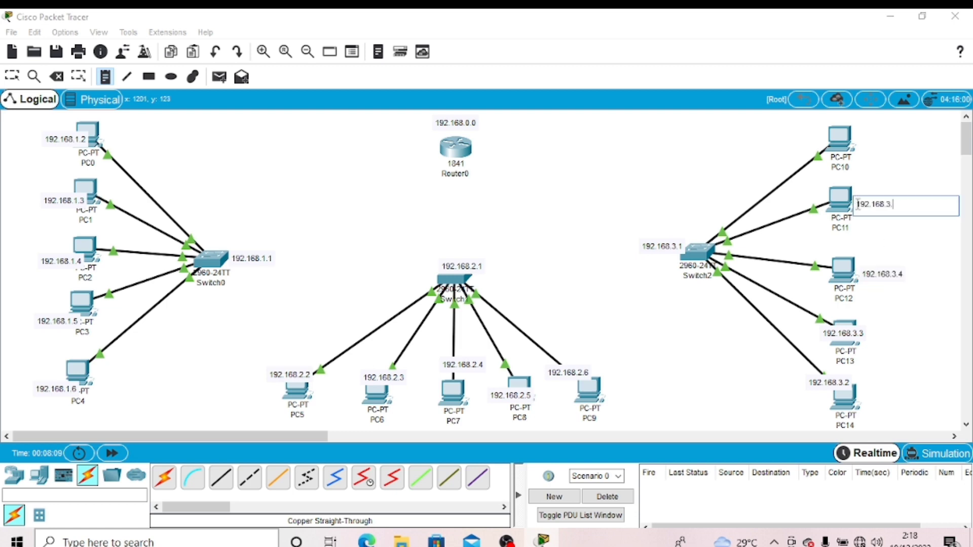
click(860, 140)
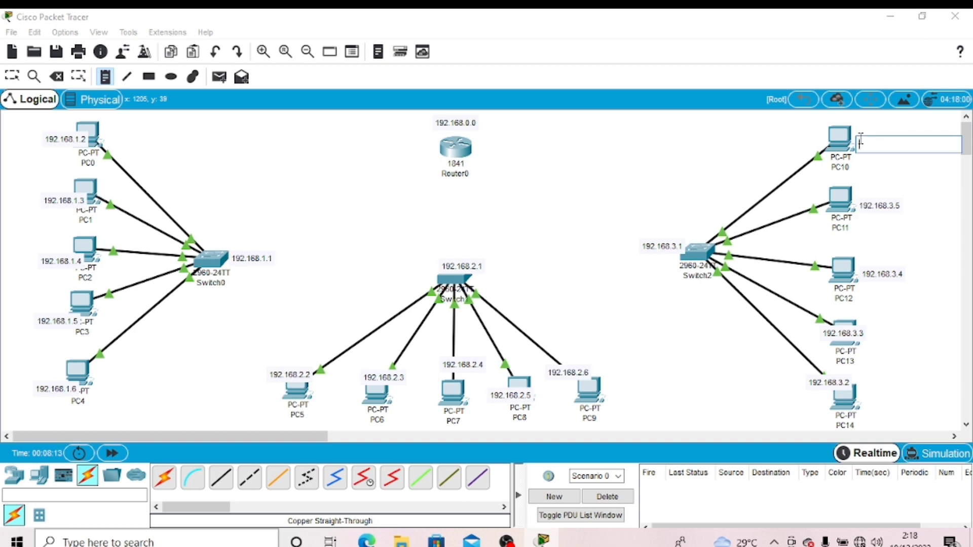
key(ctrl+v)
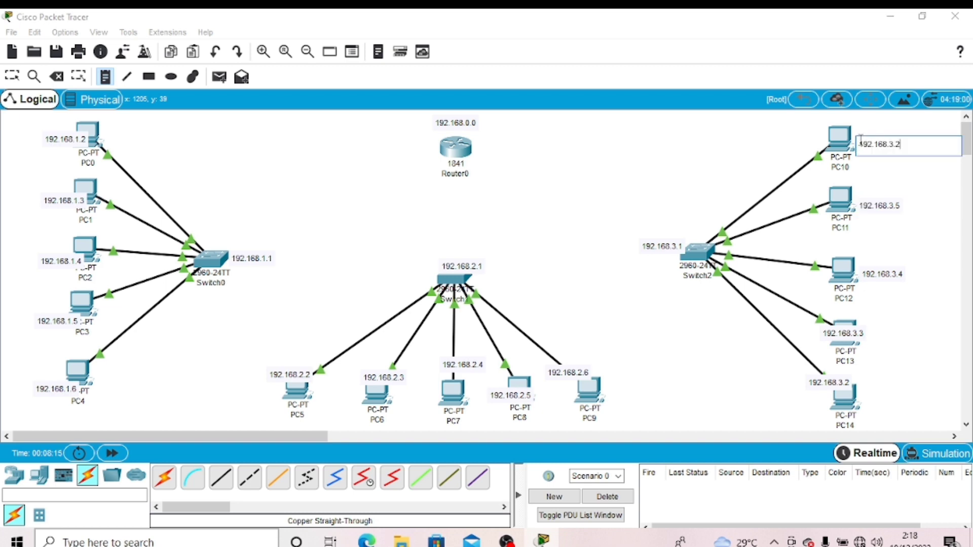
key(BackSpace)
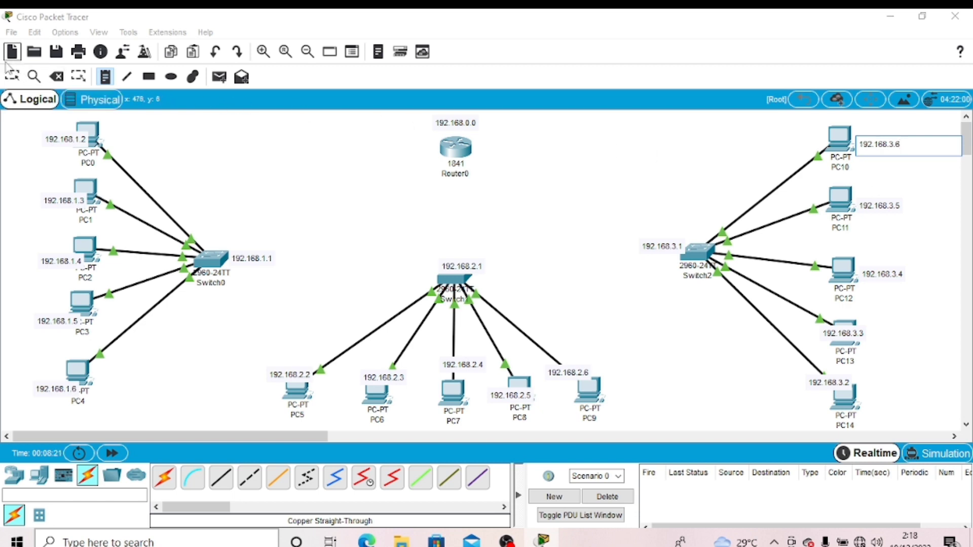
- Move the address notes of PC0 to PC4 up and to the left, clear of the PC icons
click(12, 76)
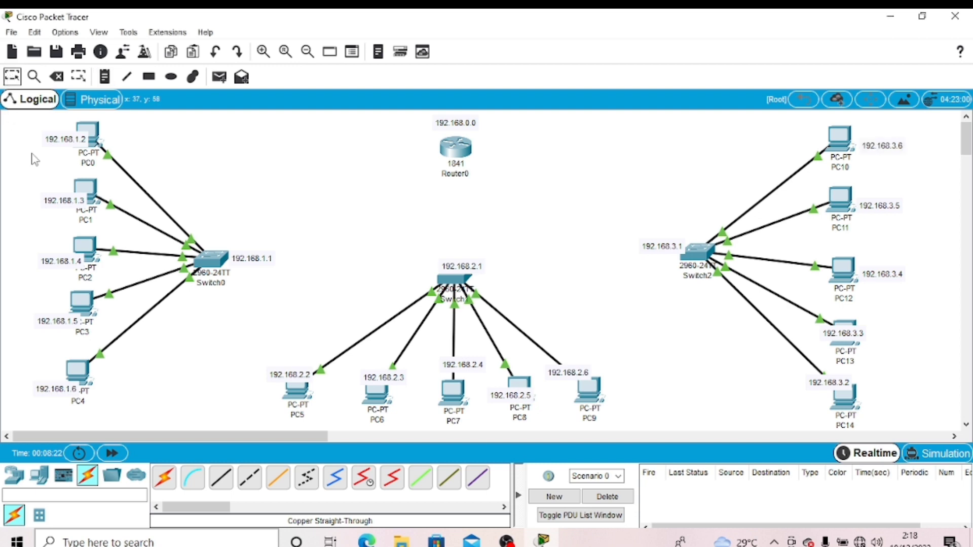
drag(50, 143, 33, 138)
drag(54, 202, 40, 187)
drag(54, 260, 39, 241)
drag(74, 321, 39, 298)
click(37, 302)
drag(46, 389, 28, 369)
- Reposition the address notes of PC5 to PC9 so each sits directly above its PC
drag(280, 375, 274, 364)
click(376, 377)
drag(381, 376, 374, 365)
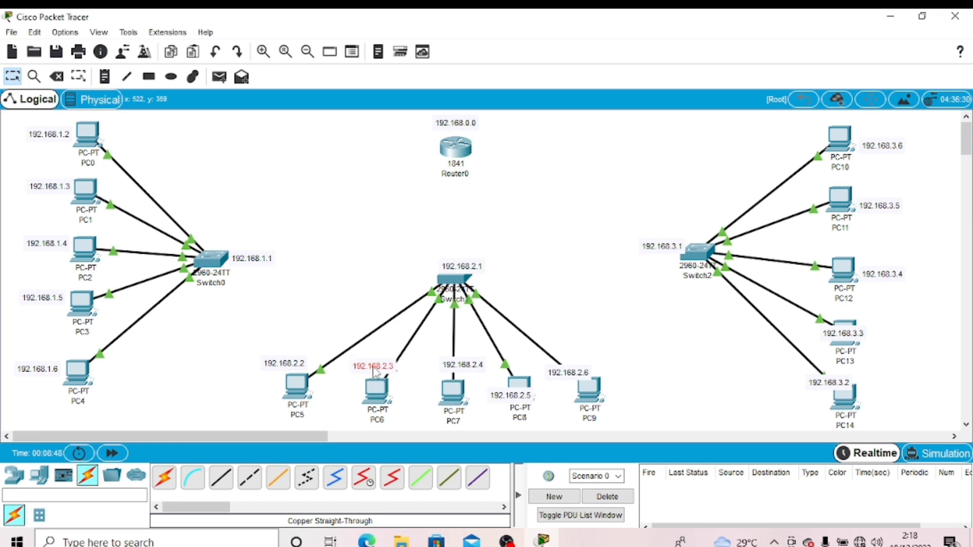
drag(462, 365, 451, 370)
drag(498, 398, 501, 369)
drag(556, 373, 582, 370)
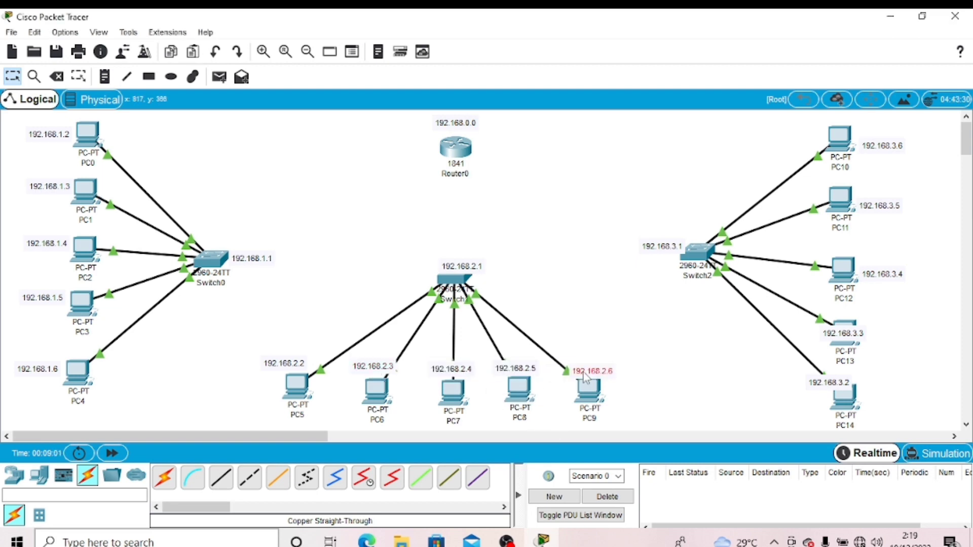
- Reposition the address notes of PC10 to PC14 so each sits just to the right of its PC icon
drag(820, 383, 870, 388)
drag(855, 337, 894, 333)
drag(883, 275, 879, 264)
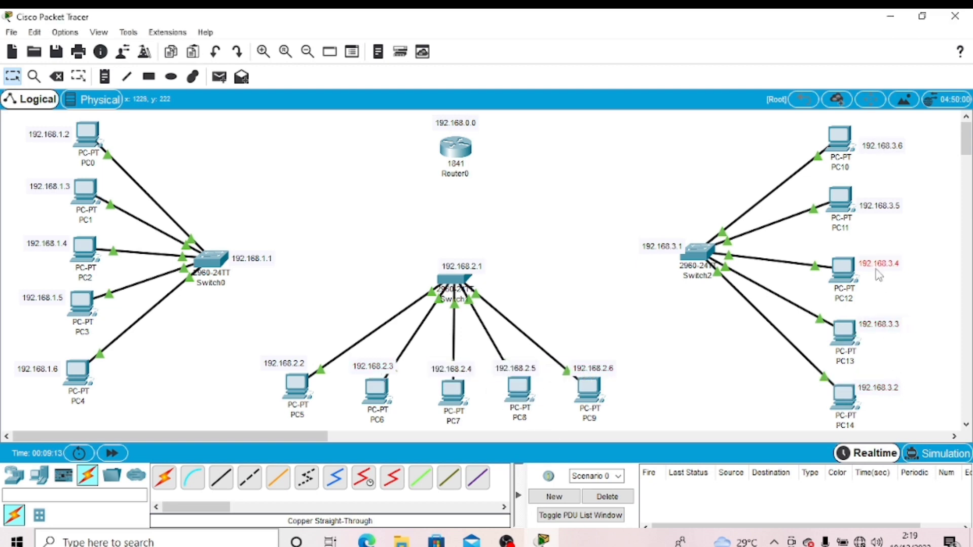
drag(880, 206, 876, 193)
drag(883, 146, 879, 133)
- Move the notes 192.168.2.1 and 192.168.3.1 so they sit clear above Switch1 and Switch2
drag(460, 268, 448, 258)
drag(655, 253, 667, 242)
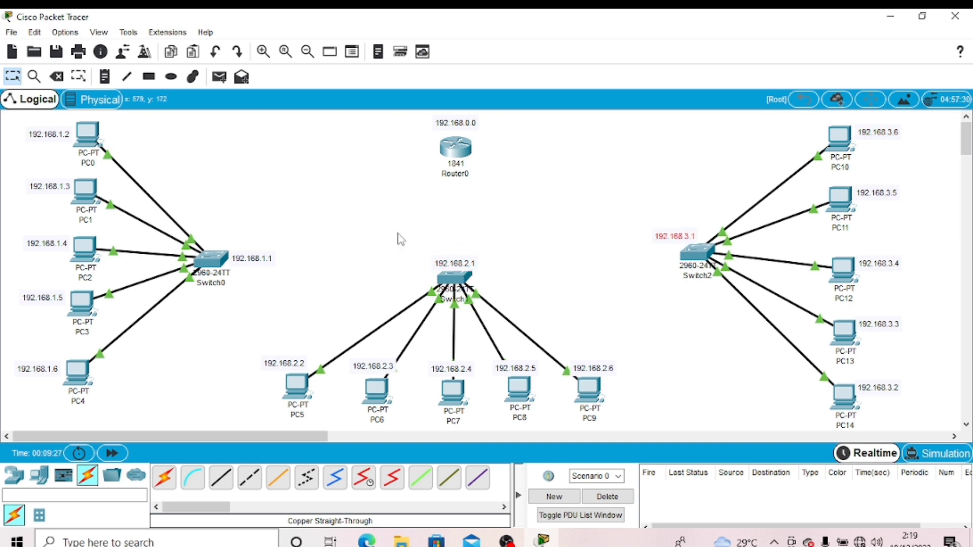
drag(463, 262, 461, 254)
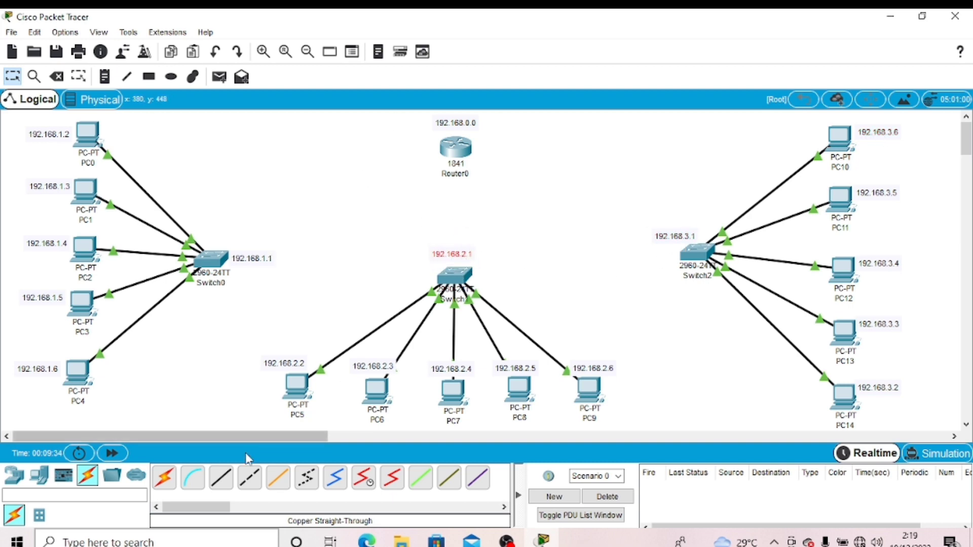
- Connect FastEthernet0/6 of Switch0 to a FastEthernet port on Router0 with a copper straight-through cable
click(221, 477)
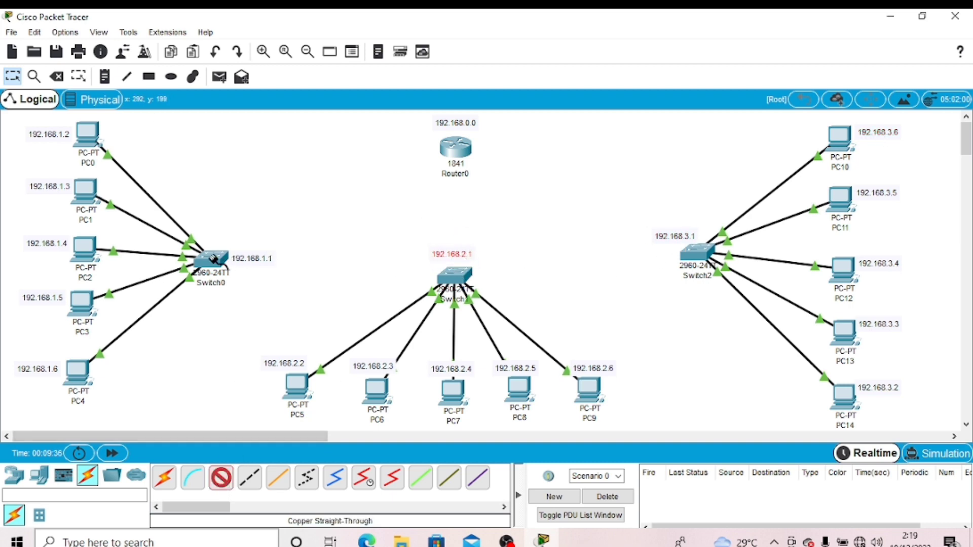
click(213, 258)
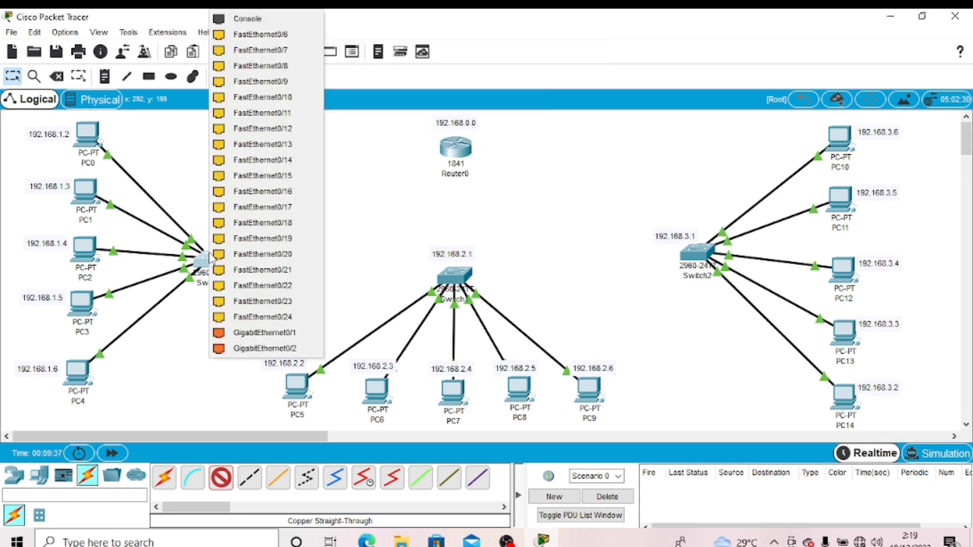
click(252, 37)
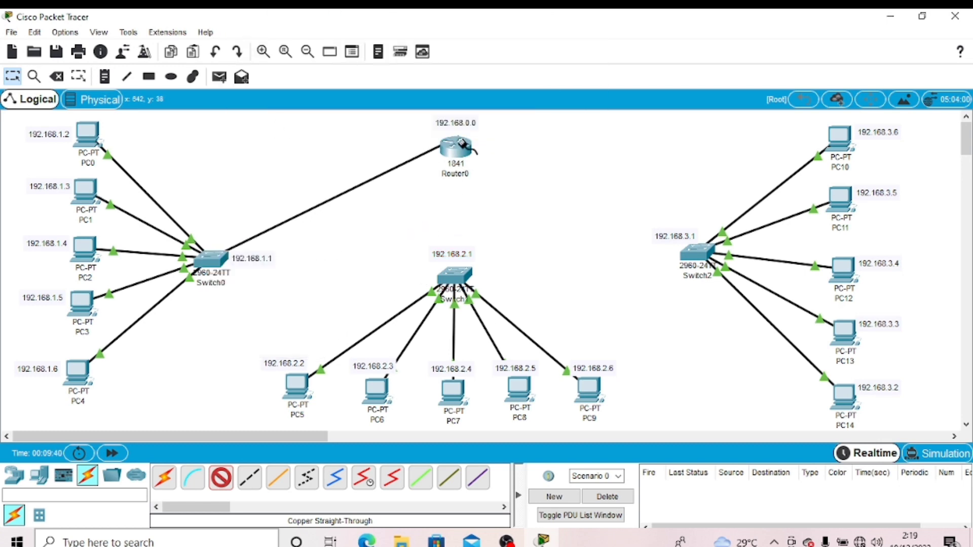
click(461, 149)
click(475, 184)
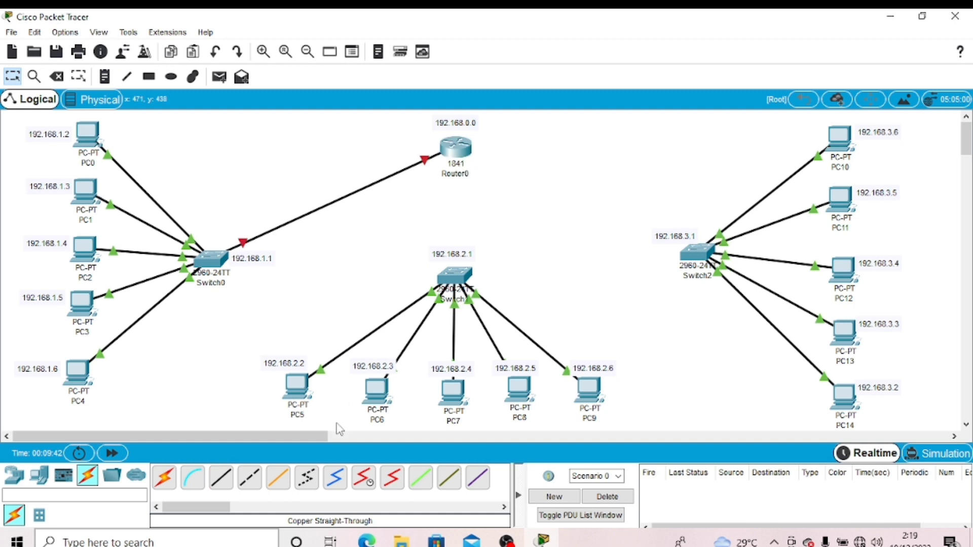
- Connect FastEthernet0/6 of Switch1 to FastEthernet0/1 of Router0 with a copper straight-through cable
click(219, 477)
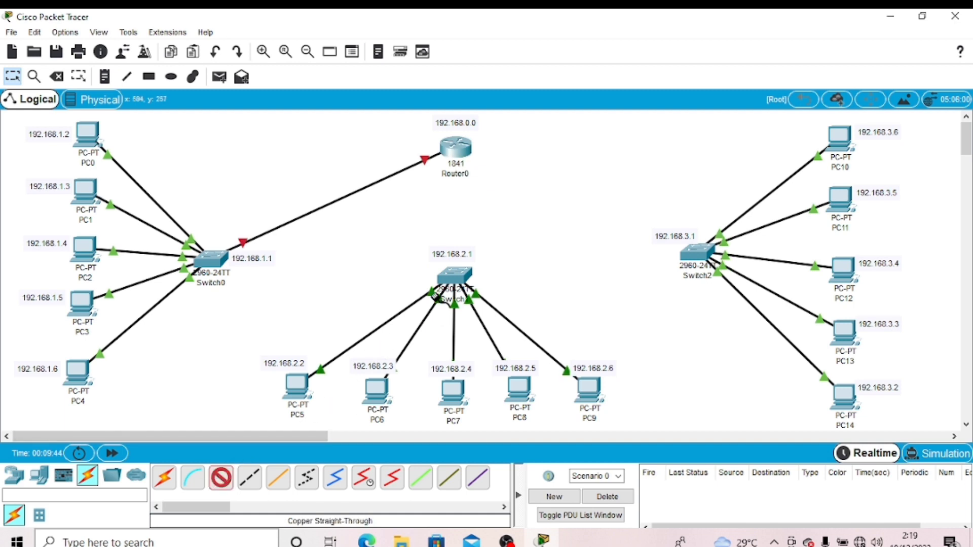
click(453, 272)
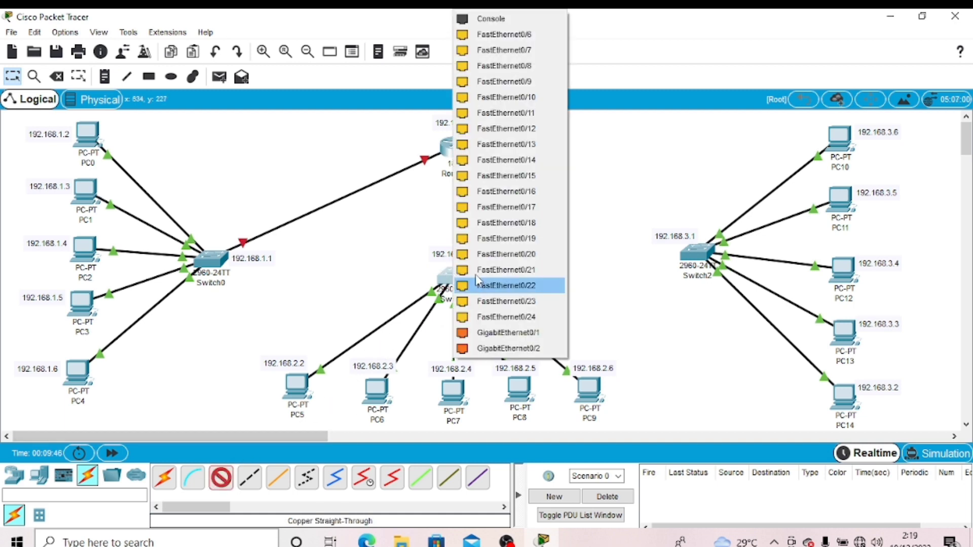
click(521, 39)
click(459, 147)
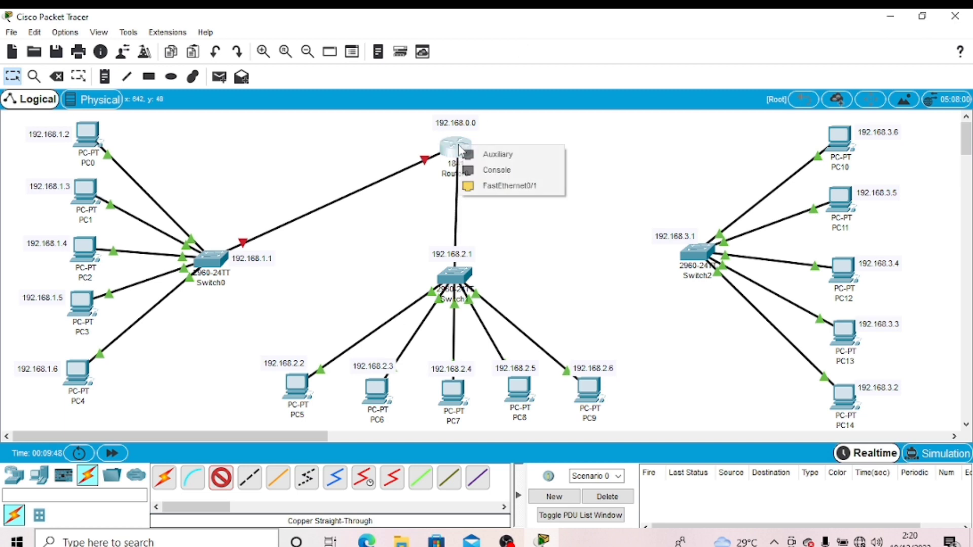
click(472, 186)
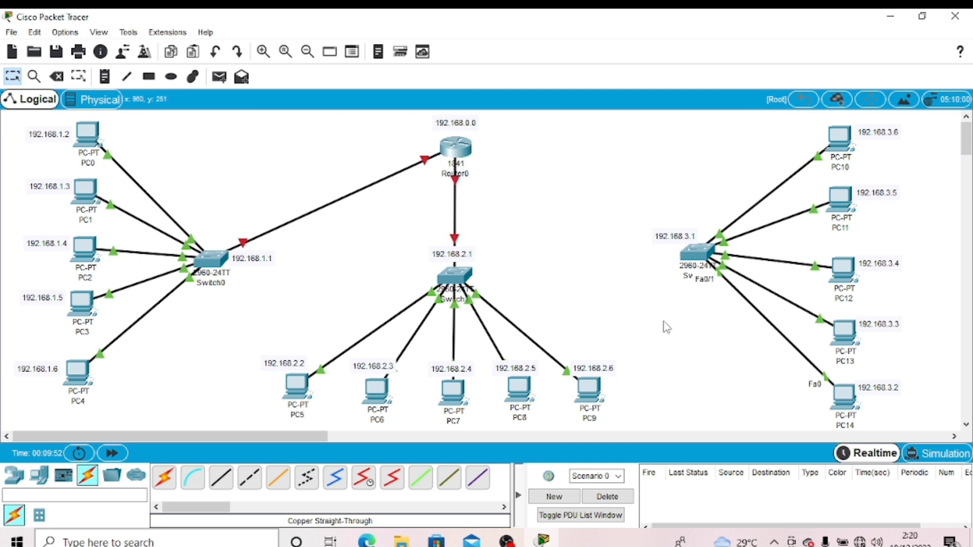
click(221, 476)
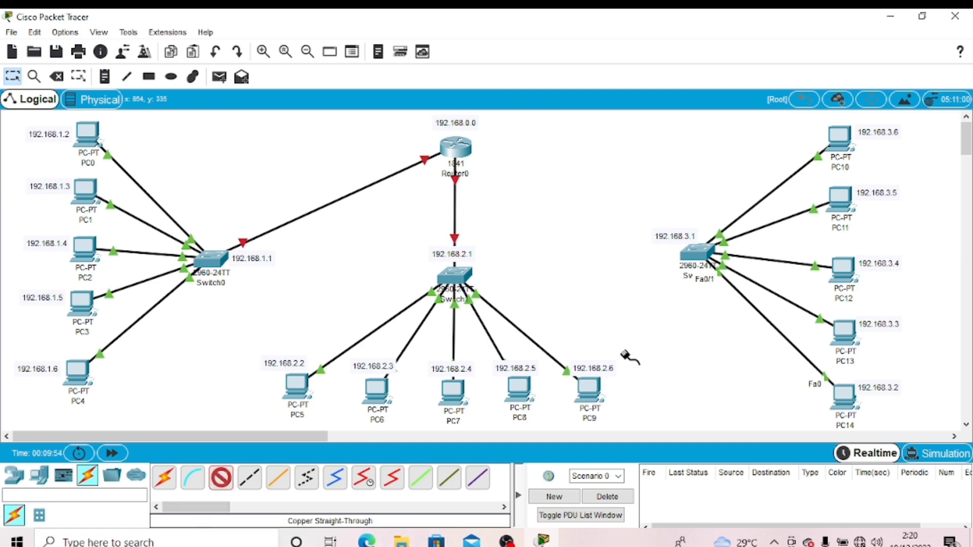
click(695, 261)
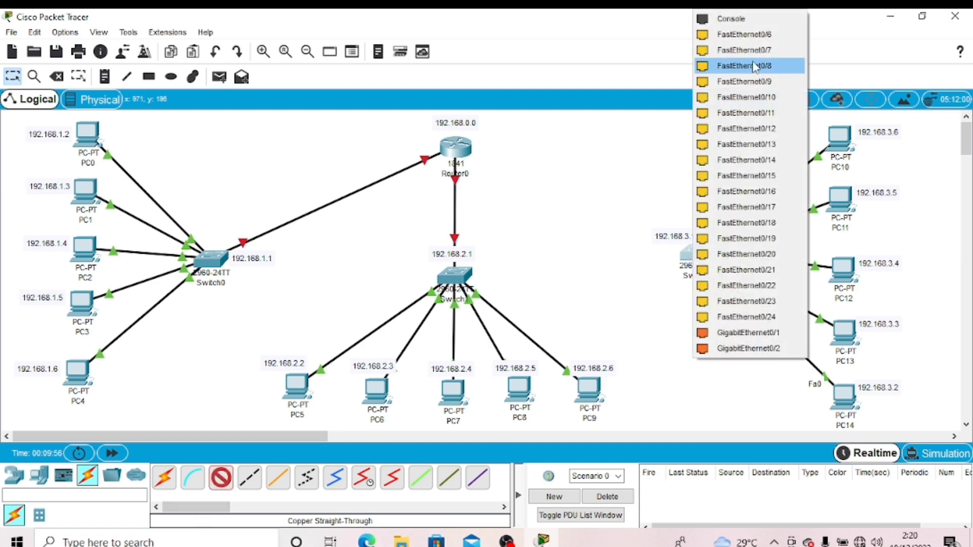
click(764, 34)
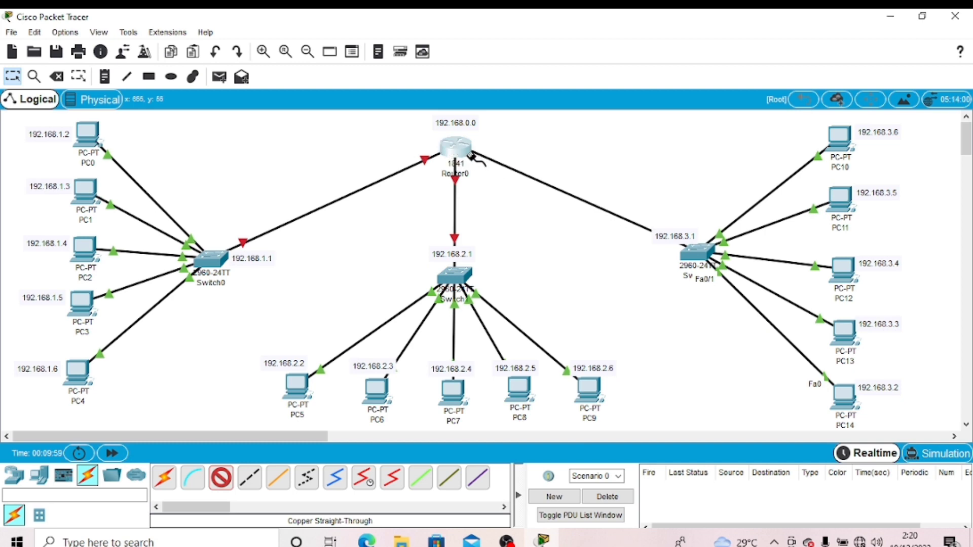
click(457, 148)
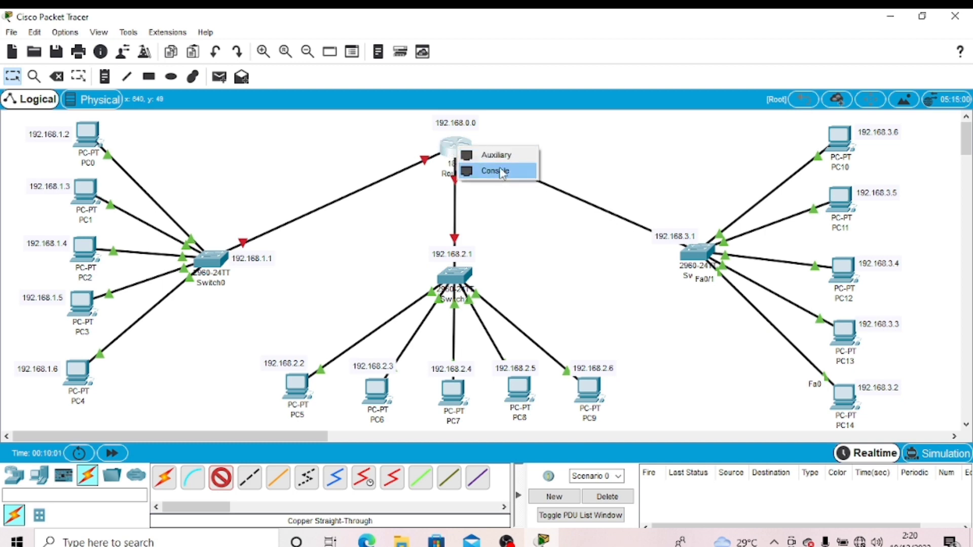
click(662, 328)
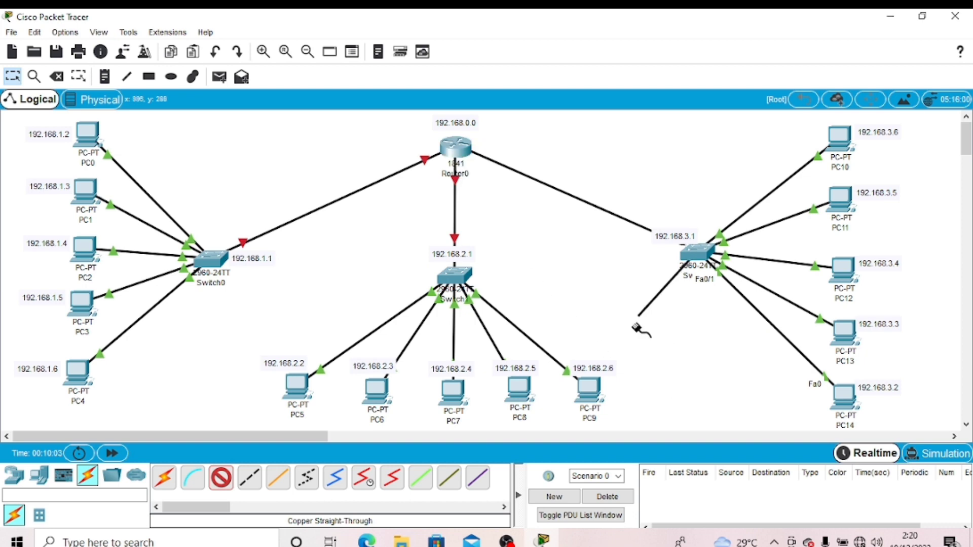
click(221, 477)
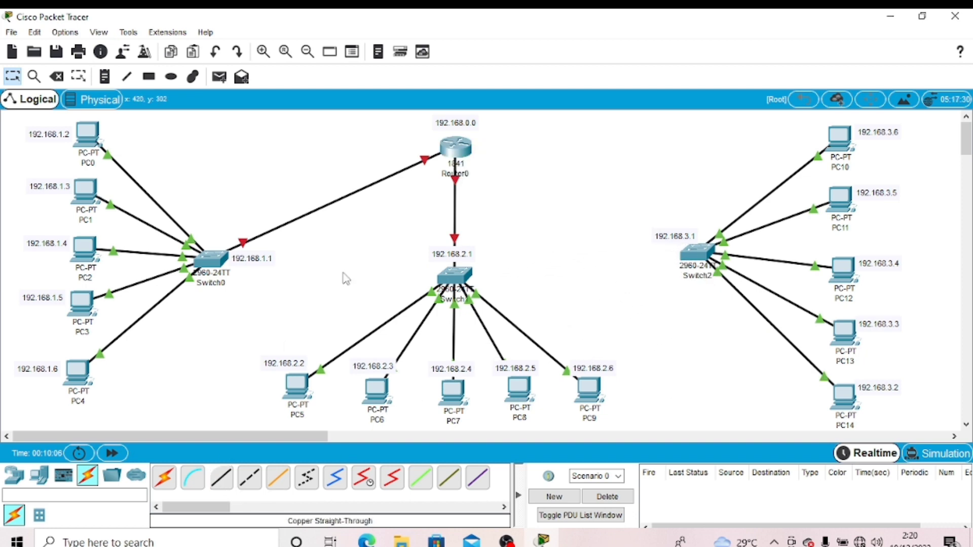
- Install a WIC-1ENET module in slot 0 of Router0 while it is powered off, and restore the router's power
click(453, 147)
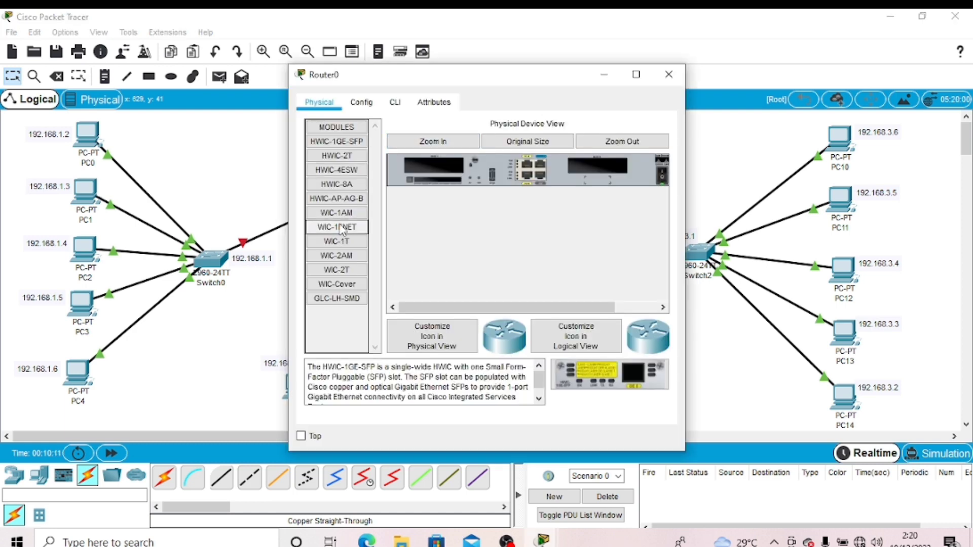
click(339, 226)
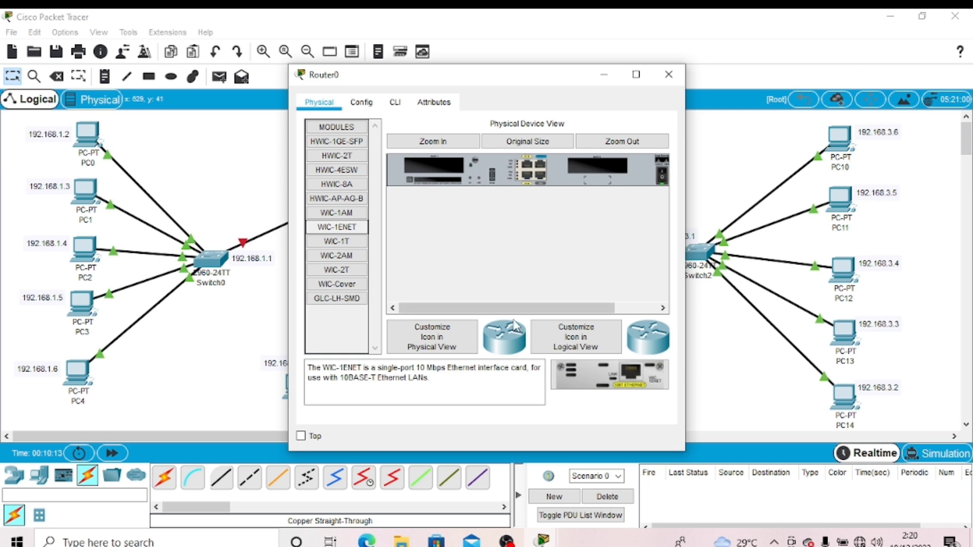
drag(513, 307, 581, 314)
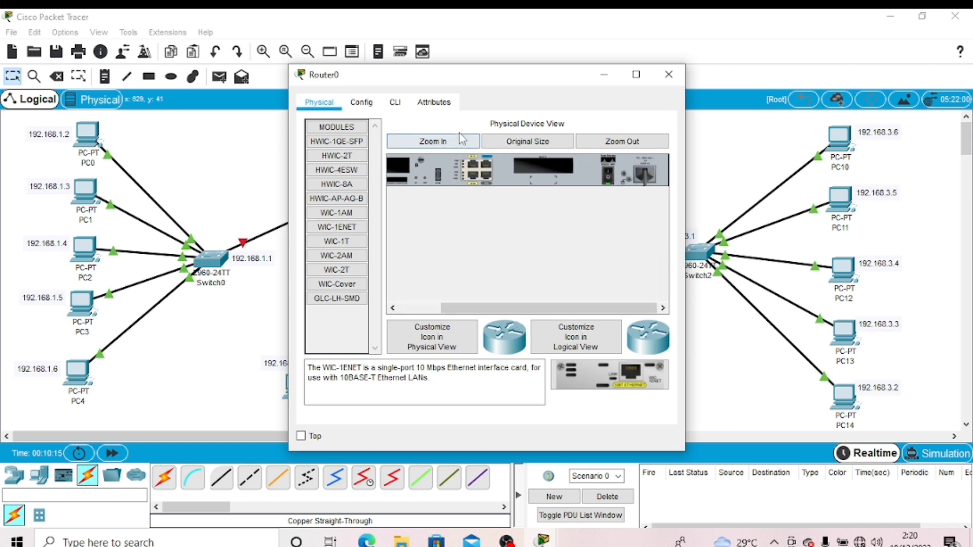
click(459, 142)
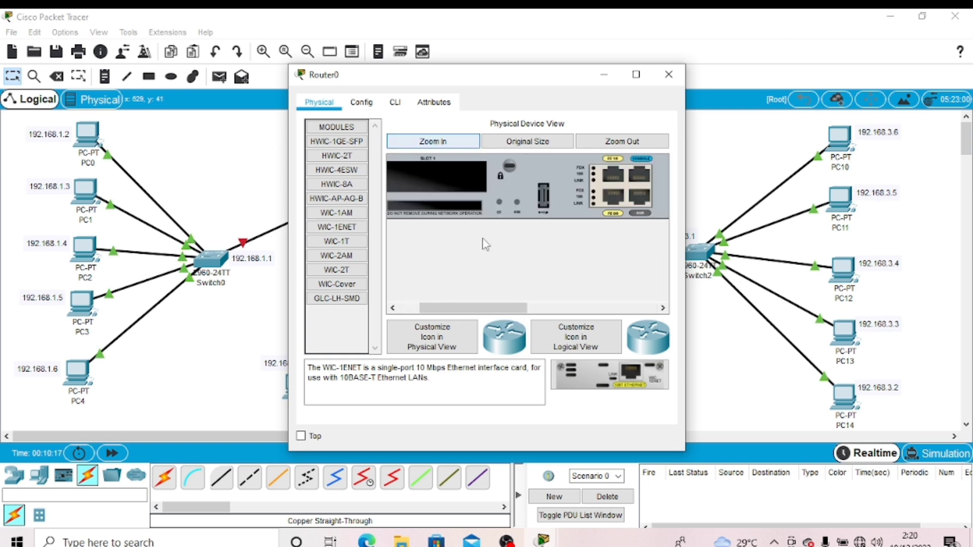
drag(512, 307, 607, 317)
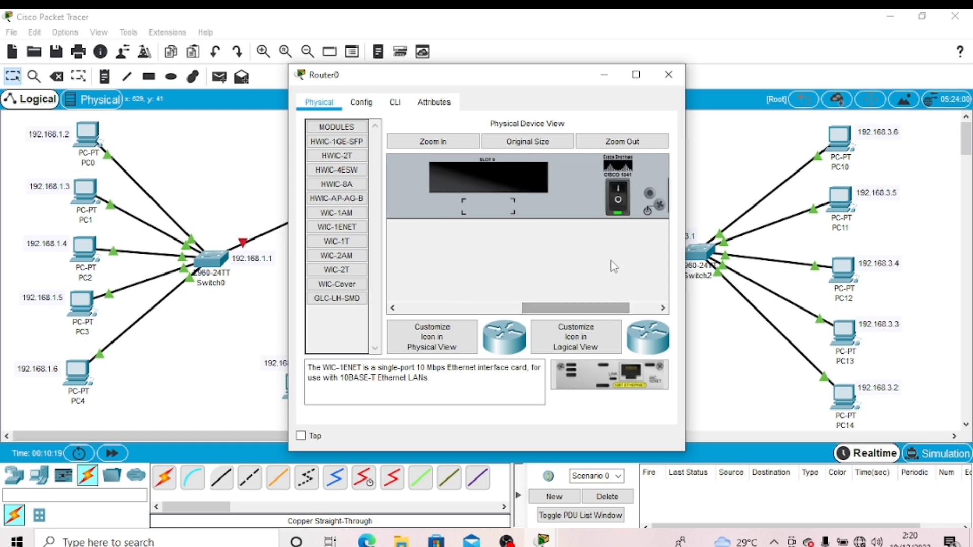
click(618, 205)
drag(616, 375, 511, 182)
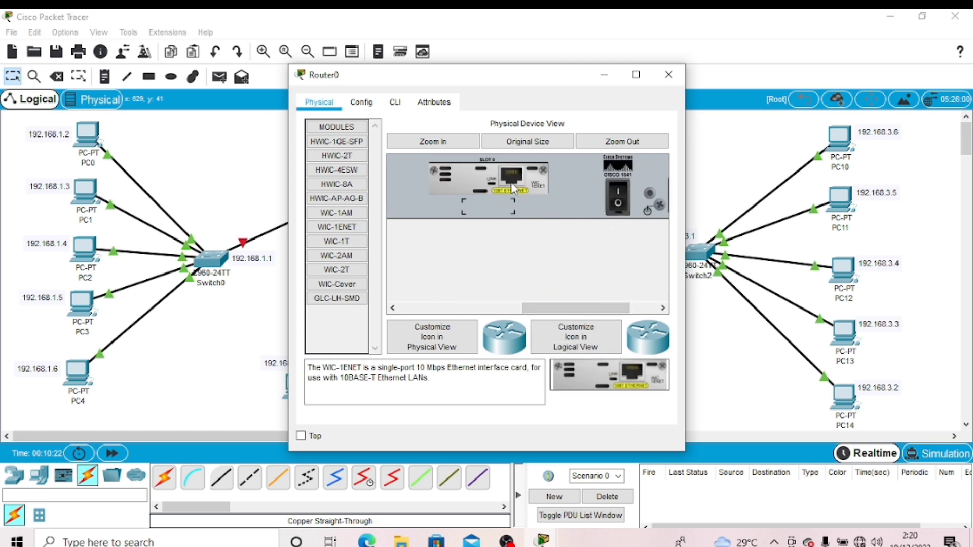
click(620, 184)
click(669, 74)
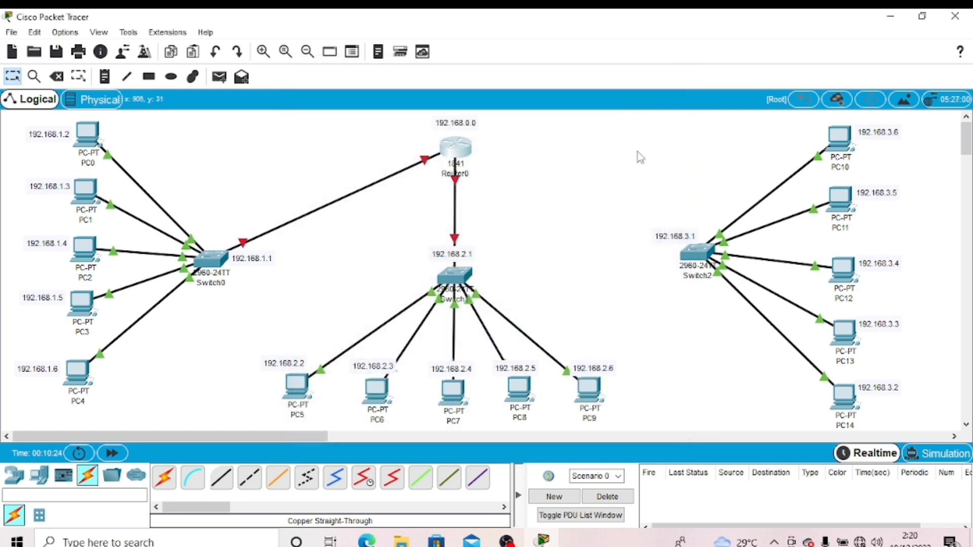
- Connect FastEthernet0/6 of Switch2 to Ethernet0/0/0 of Router0 with a copper straight-through cable
click(227, 483)
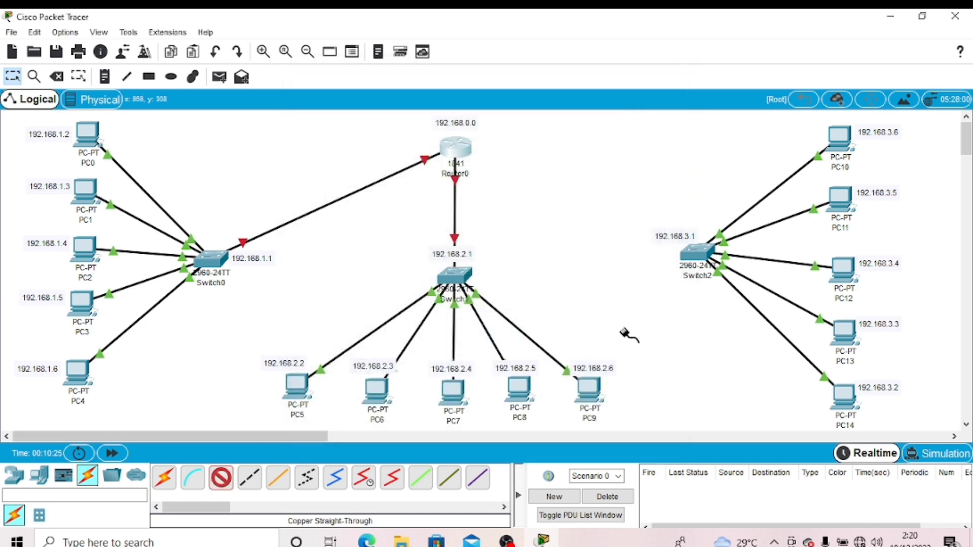
click(695, 257)
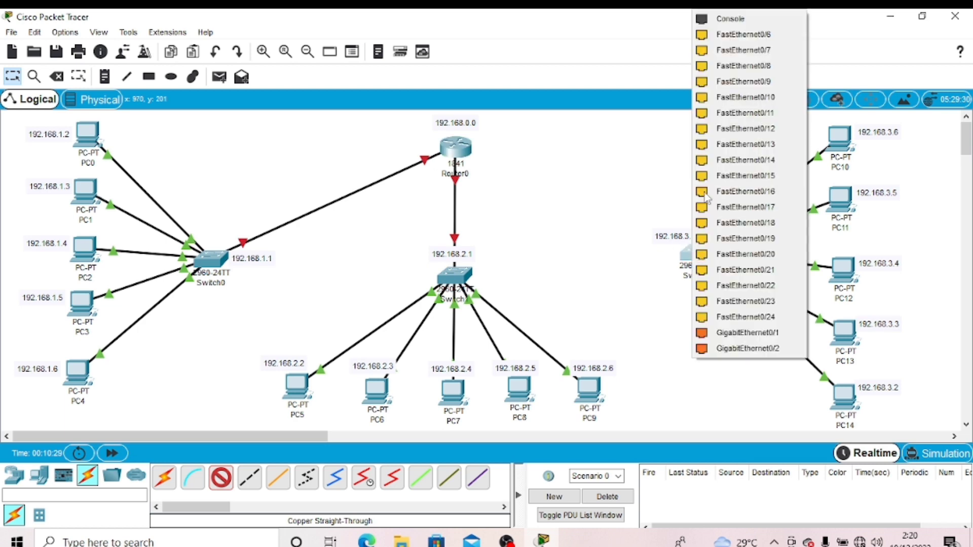
click(727, 39)
click(458, 146)
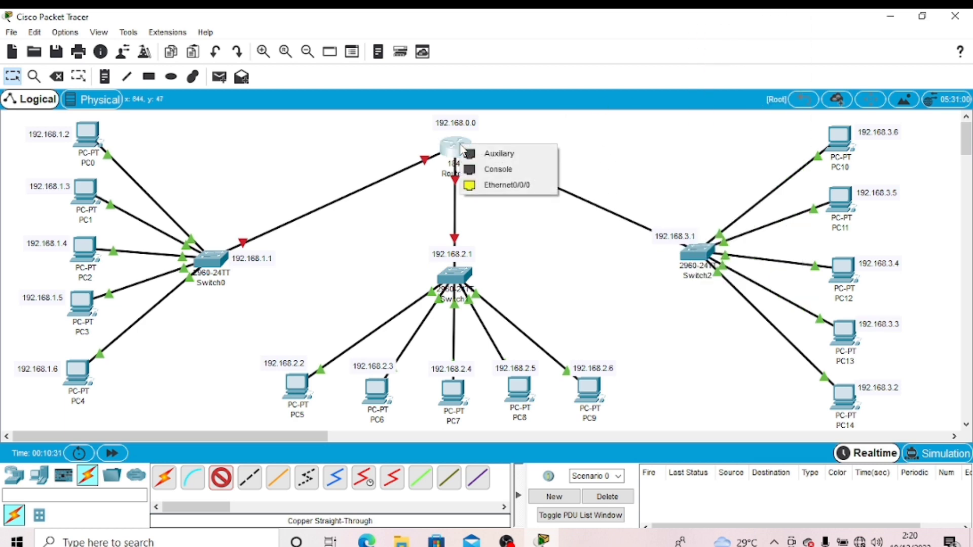
click(515, 186)
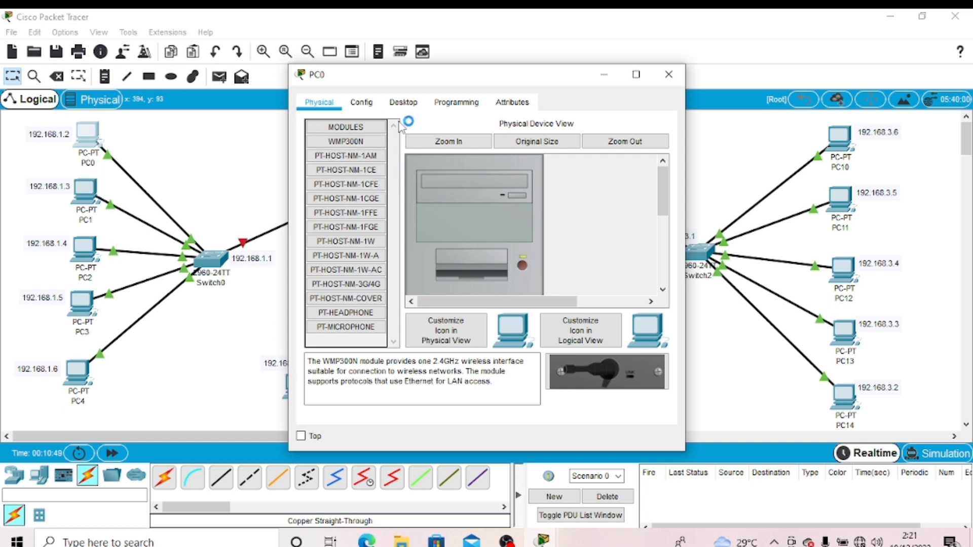
- Set PC0's static IP address to 192.168.1.2 with subnet mask 255.255.255.0, and copy the address
click(400, 105)
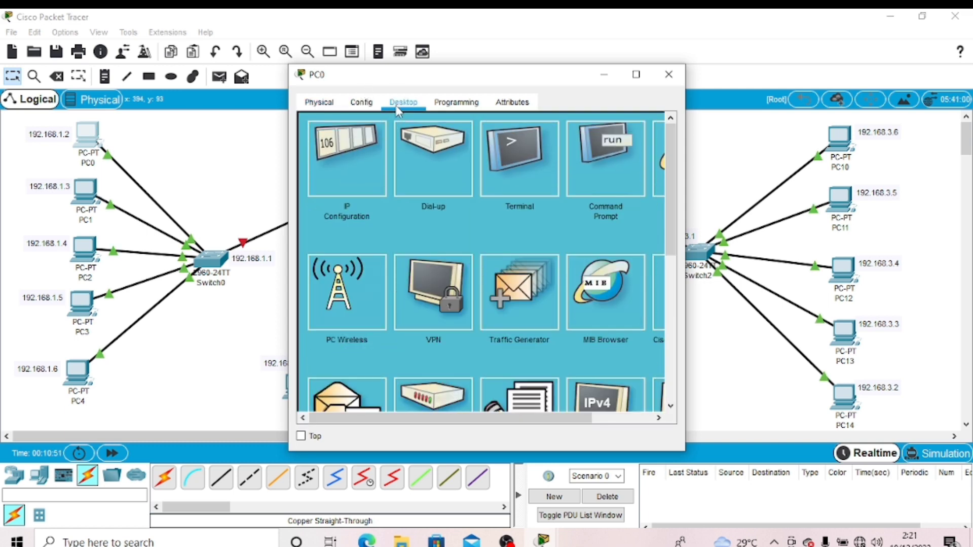
click(366, 136)
click(432, 203)
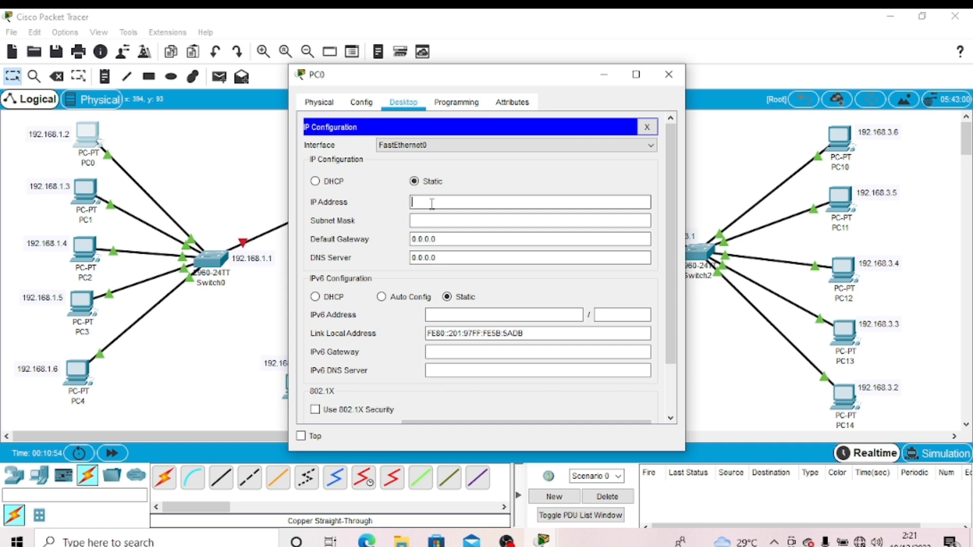
text(192.168.3.2)
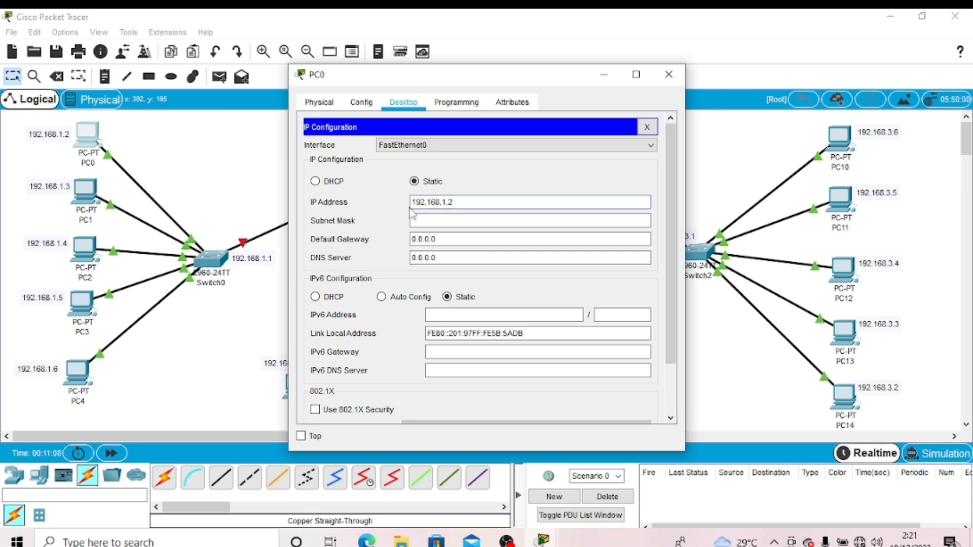
drag(412, 202, 468, 204)
key(ctrl+c)
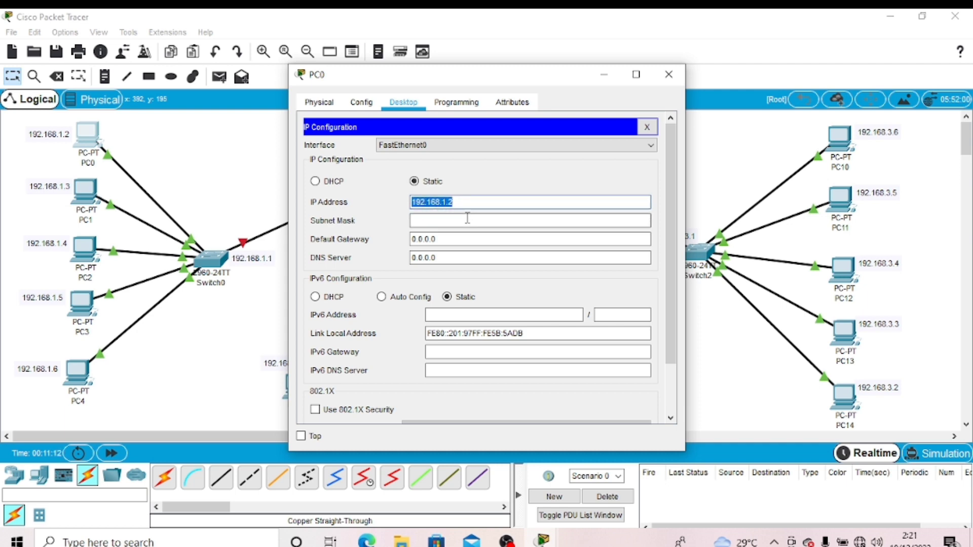
click(487, 203)
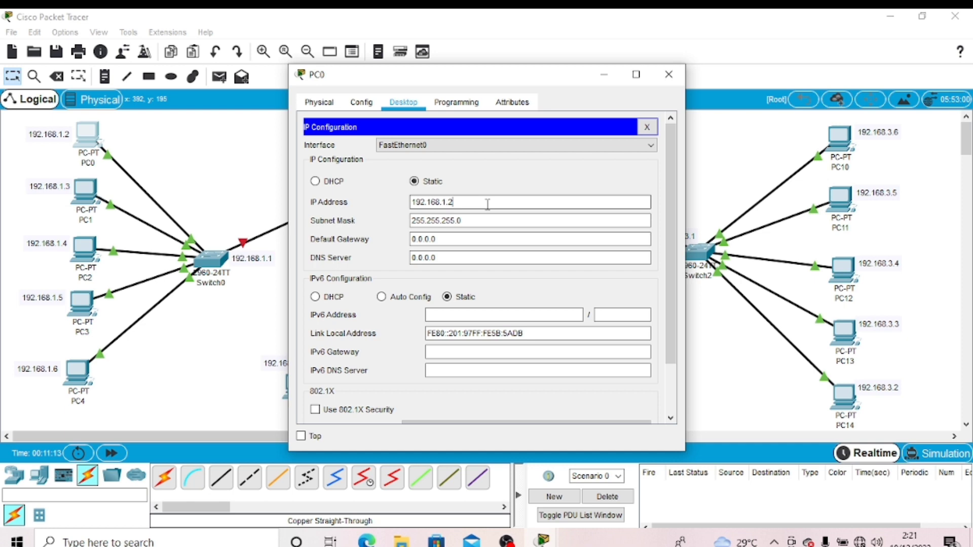
- Set PC0's default gateway to 192.168.1.1 and close its configuration window
click(488, 239)
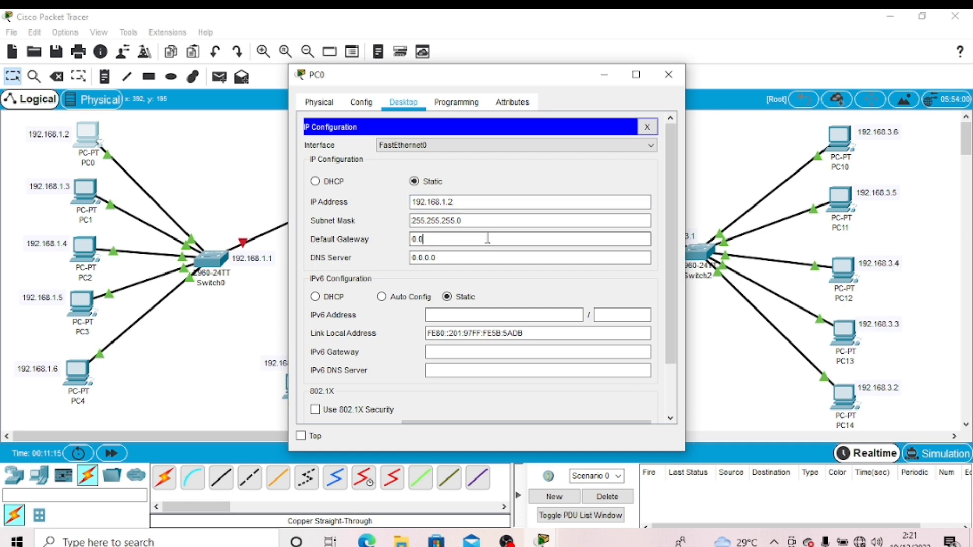
key(ctrl+v)
click(484, 254)
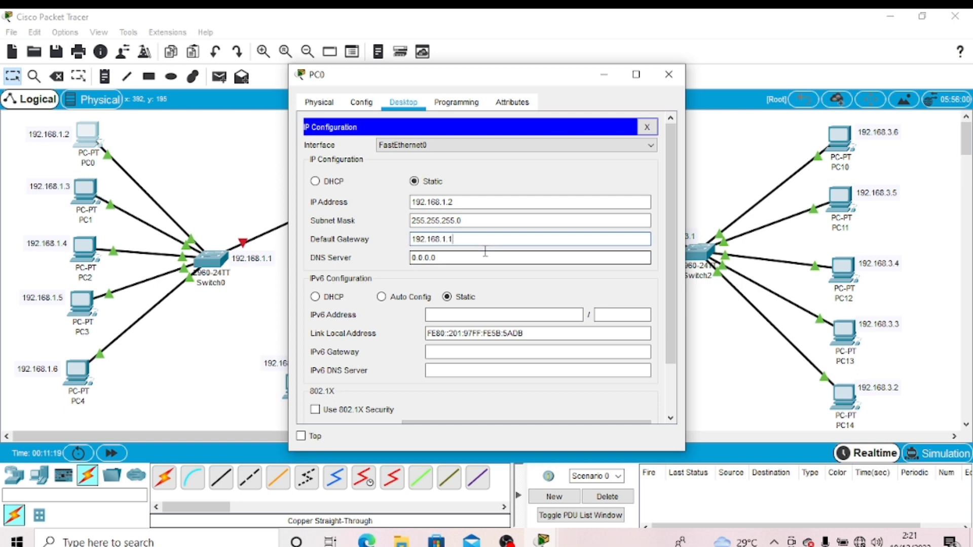
click(434, 244)
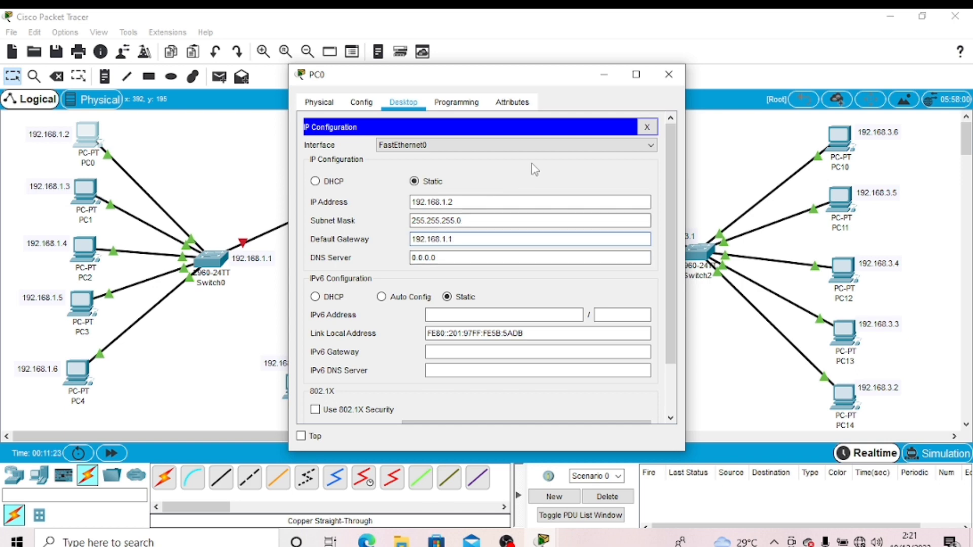
scroll(507, 196, down, 2)
scroll(507, 197, up, 2)
click(668, 75)
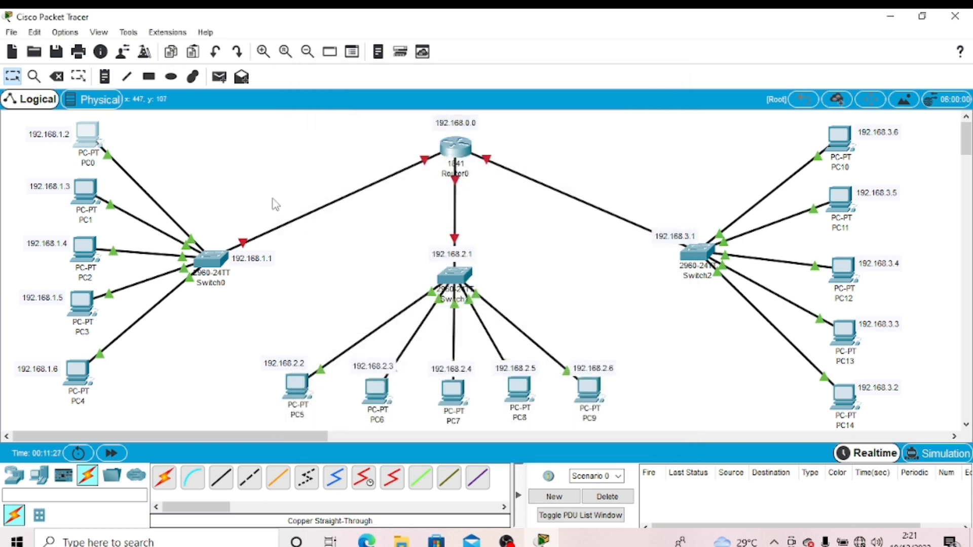
- Open PC1's IP configuration and set its static IP address to 192.168.1.3
click(85, 195)
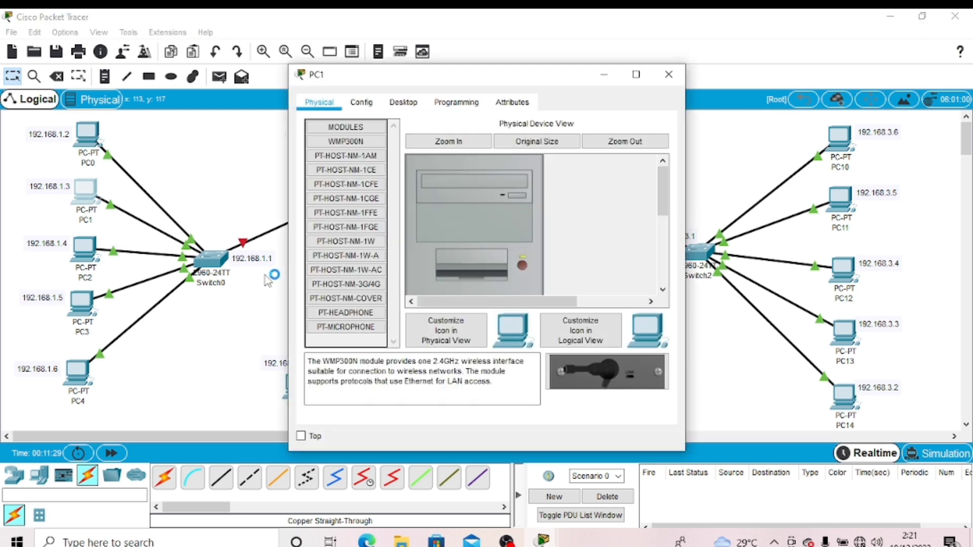
click(403, 102)
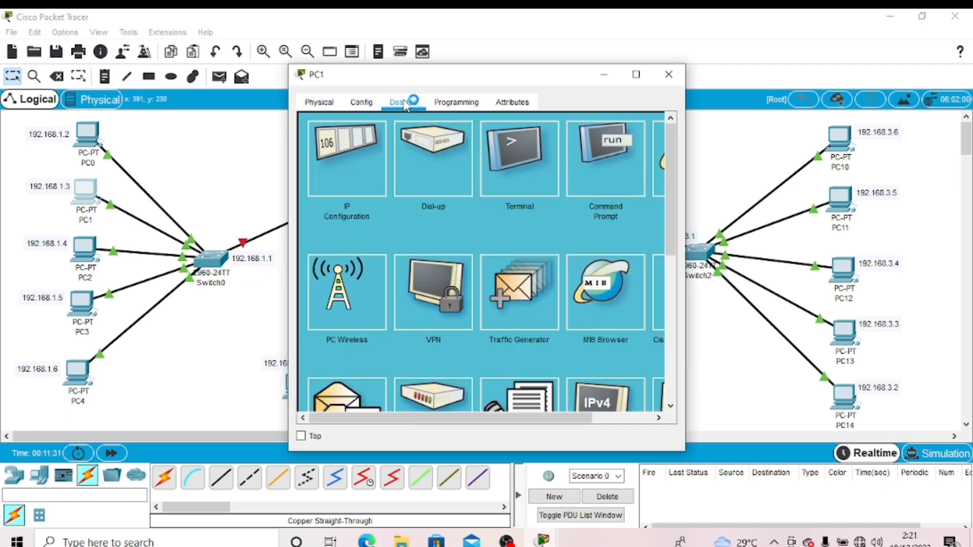
click(365, 136)
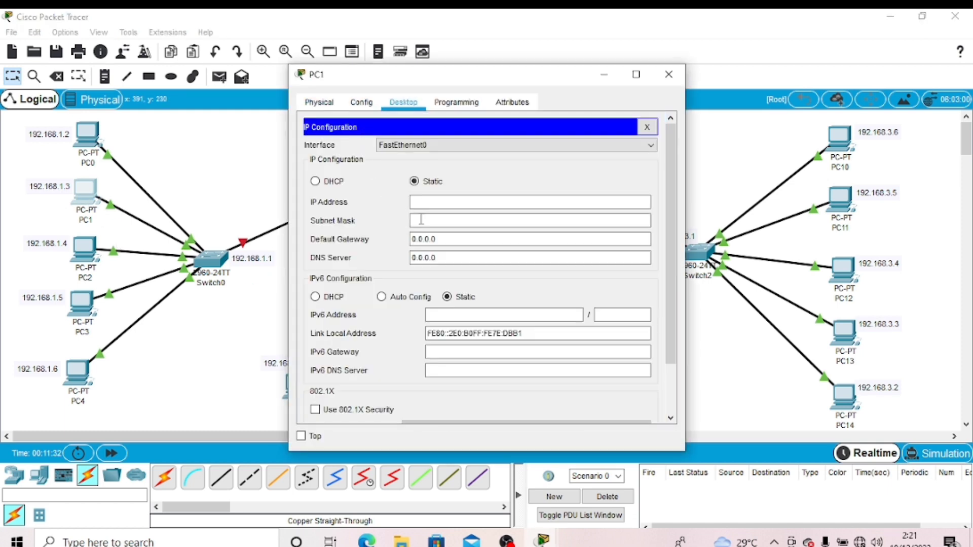
click(416, 202)
text(192.168.1.3)
- Give PC1 the subnet mask 255.255.255.0 and default gateway 192.168.1.1, and close its configuration window
click(482, 238)
key(BackSpace)
key(BackSpace)
key(BackSpace)
key(BackSpace)
key(BackSpace)
key(BackSpace)
key(BackSpace)
text(192.168.1.1)
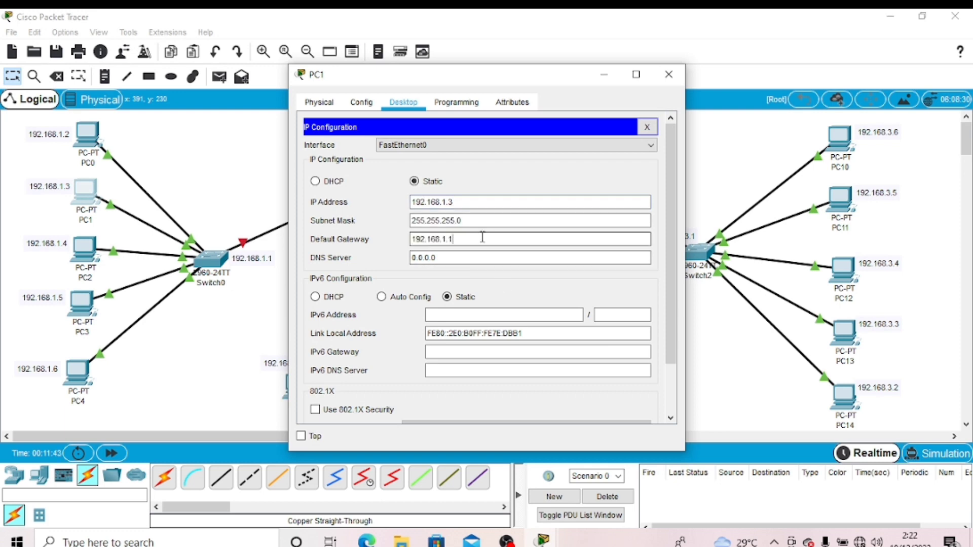
click(669, 74)
- Open PC2's IP configuration and set its static IP address to 192.168.1.4
click(86, 247)
click(407, 101)
click(347, 159)
click(446, 202)
text(192.168.1.4)
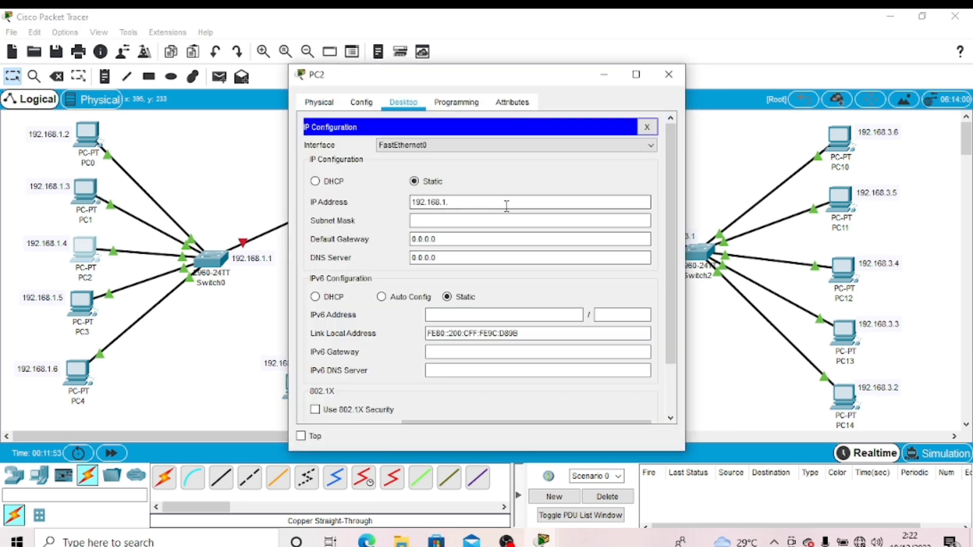
- Give PC2 the subnet mask 255.255.255.0 and default gateway 192.168.1.1, and close its configuration window
click(518, 245)
key(BackSpace)
key(BackSpace)
key(BackSpace)
key(BackSpace)
key(BackSpace)
key(BackSpace)
key(BackSpace)
text(192.168.1.1)
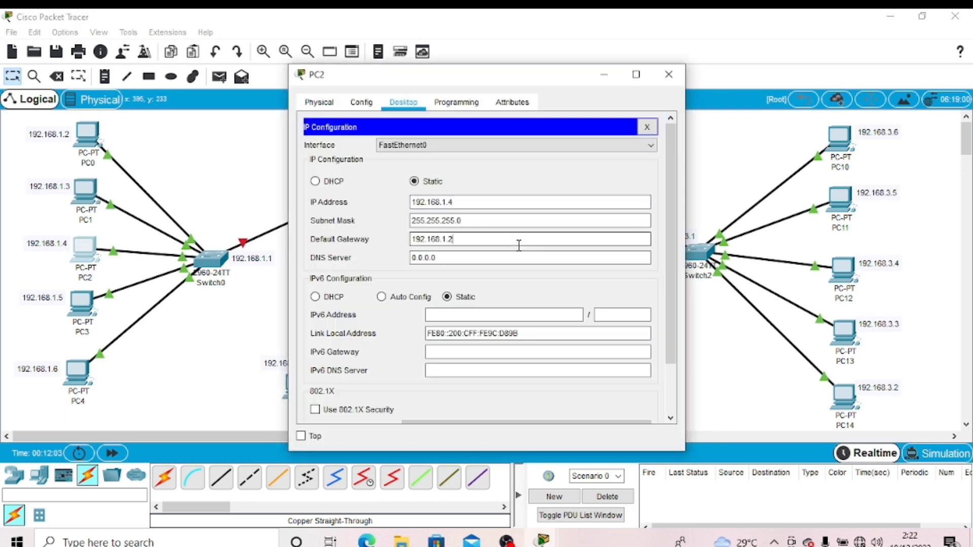
click(669, 75)
- Open PC3's IP configuration and set its static IP address to 192.168.1.5
click(81, 303)
click(404, 102)
click(346, 158)
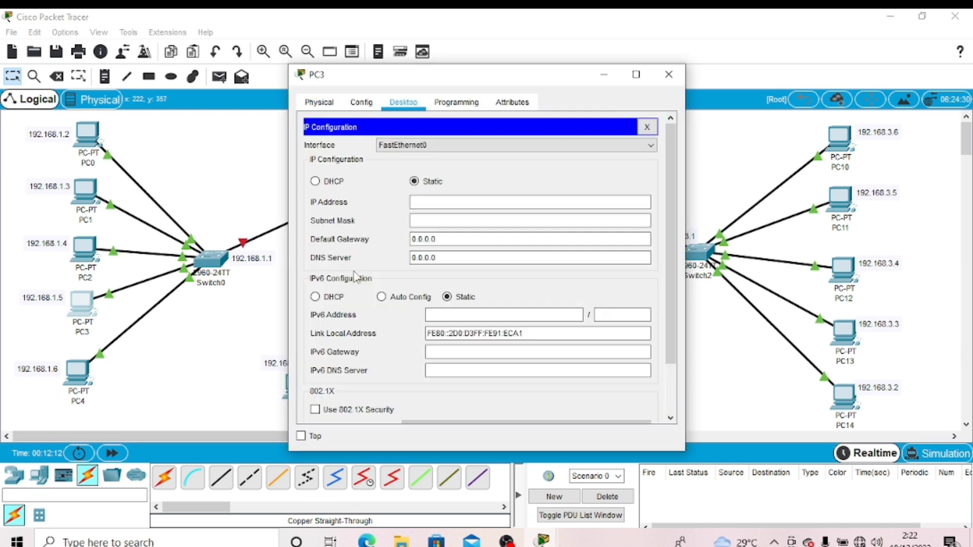
click(505, 202)
text(192.168.1.5)
- Give PC3 the subnet mask 255.255.255.0 and default gateway 192.168.1.1, and close its configuration window
click(507, 238)
key(BackSpace)
key(BackSpace)
key(BackSpace)
key(BackSpace)
key(BackSpace)
key(BackSpace)
key(BackSpace)
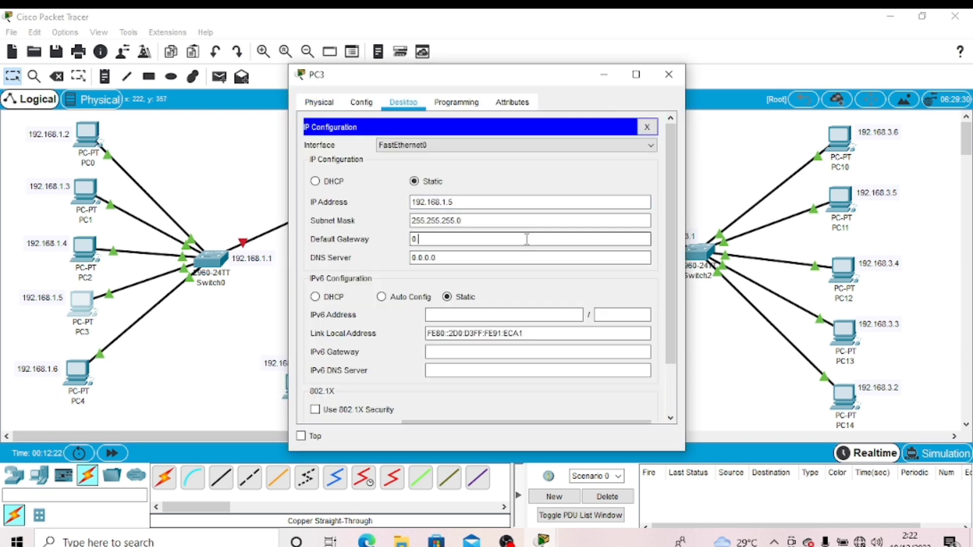
text(192.168.1.1)
click(669, 74)
- Set PC4's static IP address to 192.168.1.6 with subnet mask 255.255.255.0
click(77, 374)
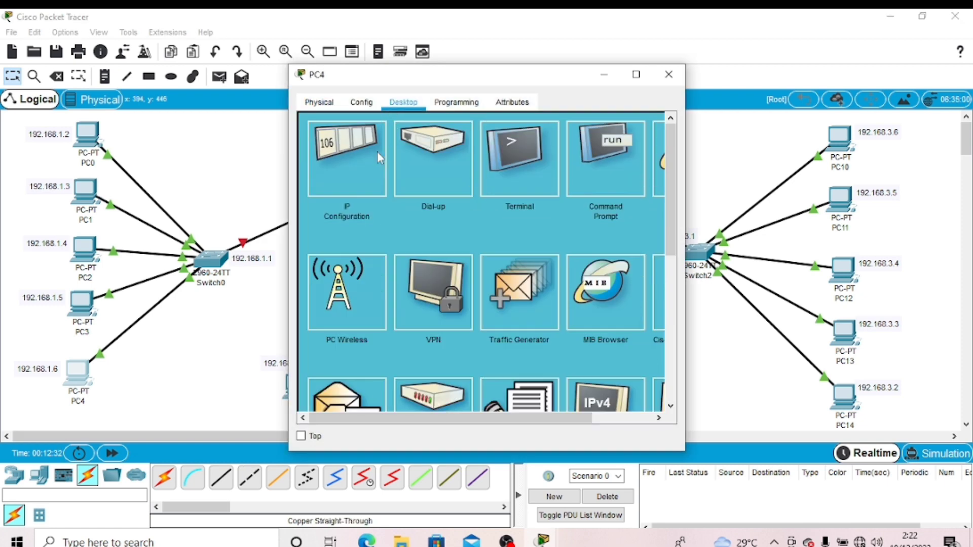
click(347, 161)
click(423, 201)
text(192.168.1.2)
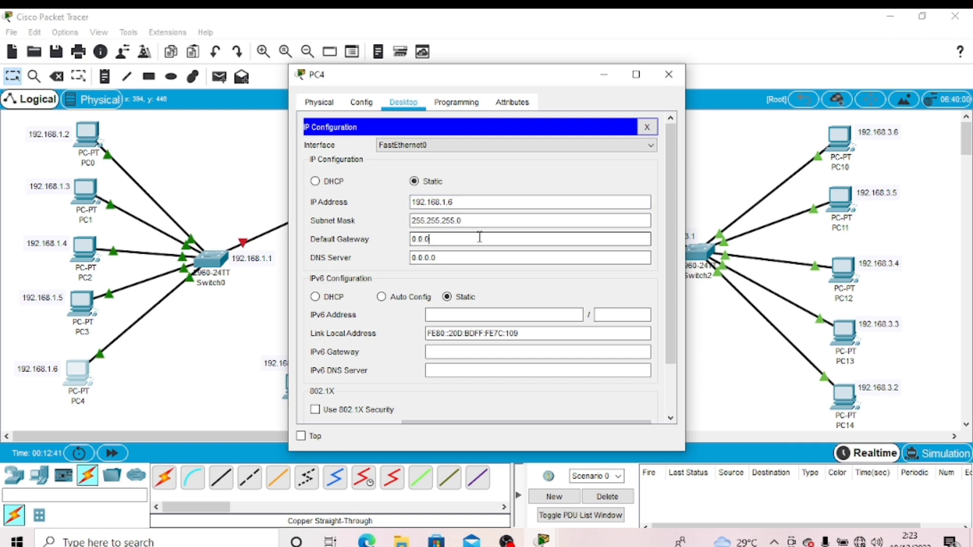
- Replace PC4's default gateway with 192.168.1.1 and close its configuration window
key(BackSpace)
key(BackSpace)
key(BackSpace)
key(BackSpace)
key(BackSpace)
key(BackSpace)
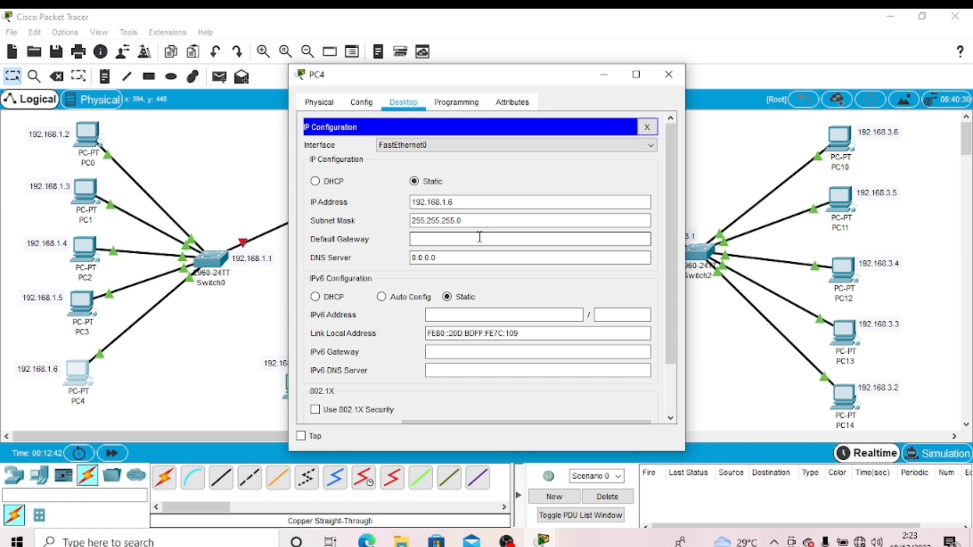
text(192.168.1.2)
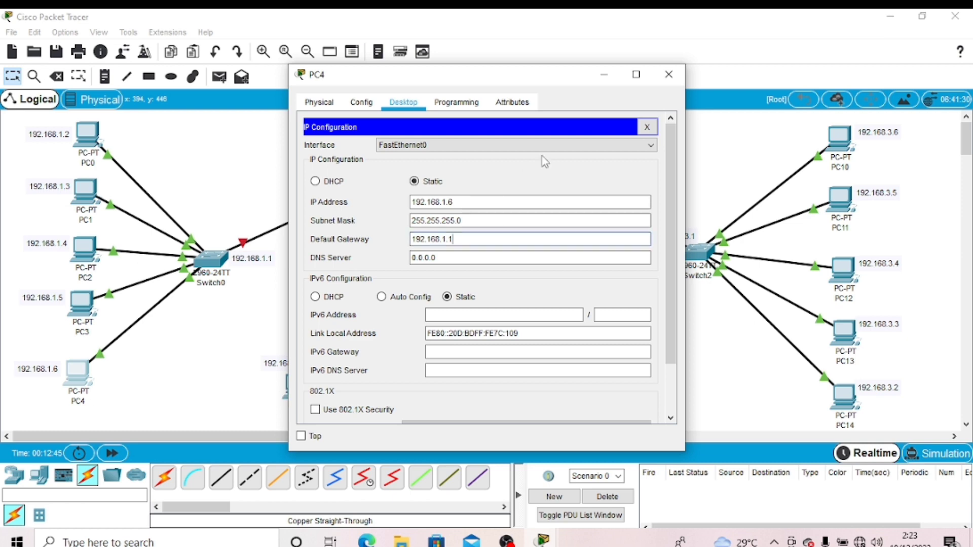
click(668, 77)
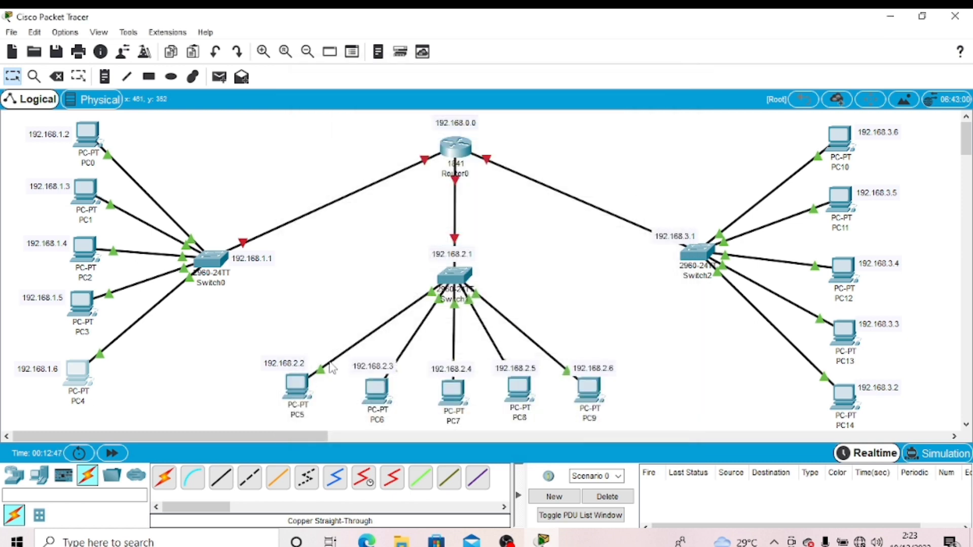
- Set PC5's static IP address to 192.168.2.2, moving its configuration window aside to uncover the address labels under Switch1
click(299, 387)
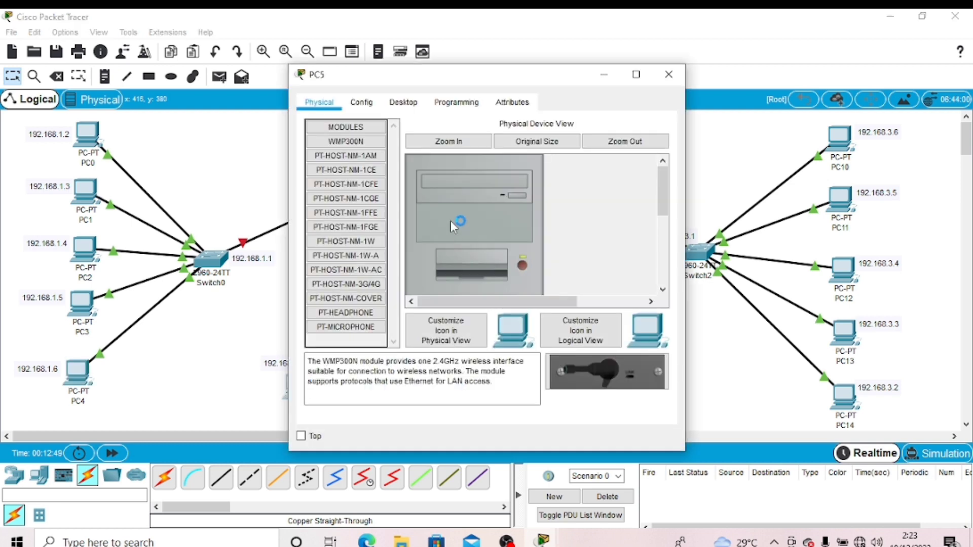
click(369, 111)
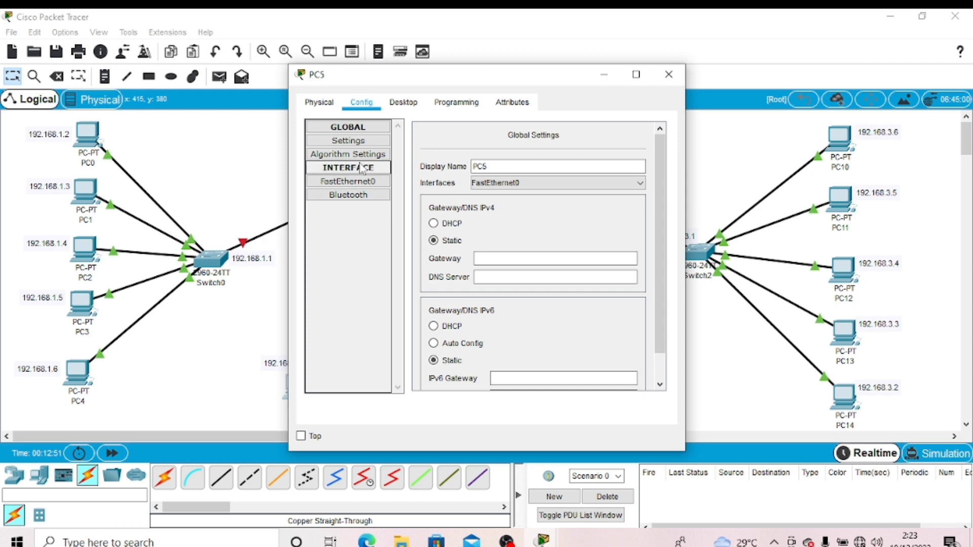
click(400, 105)
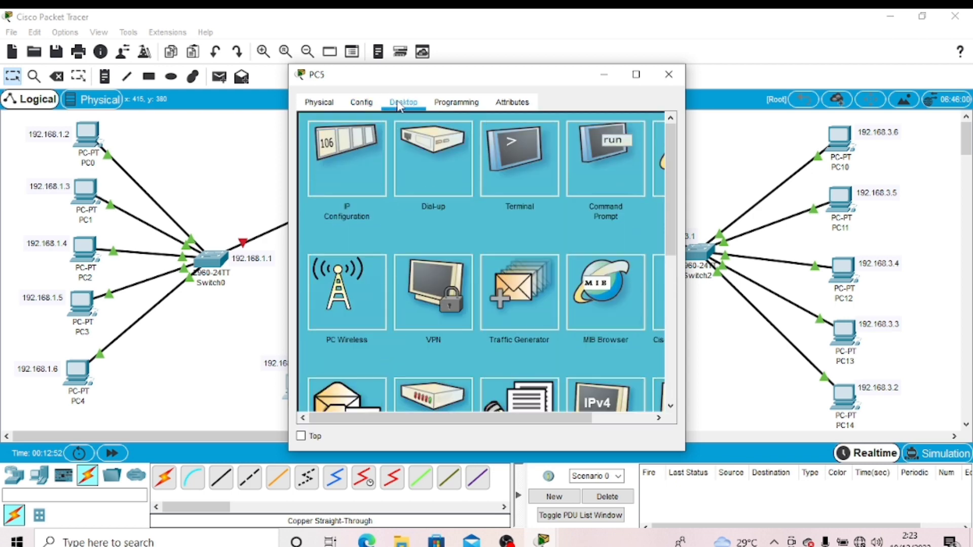
click(345, 156)
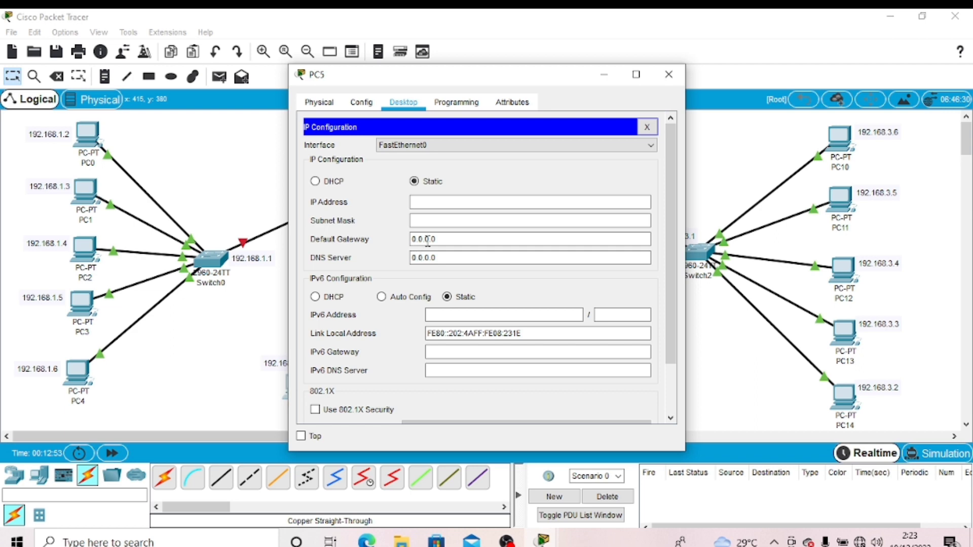
click(431, 202)
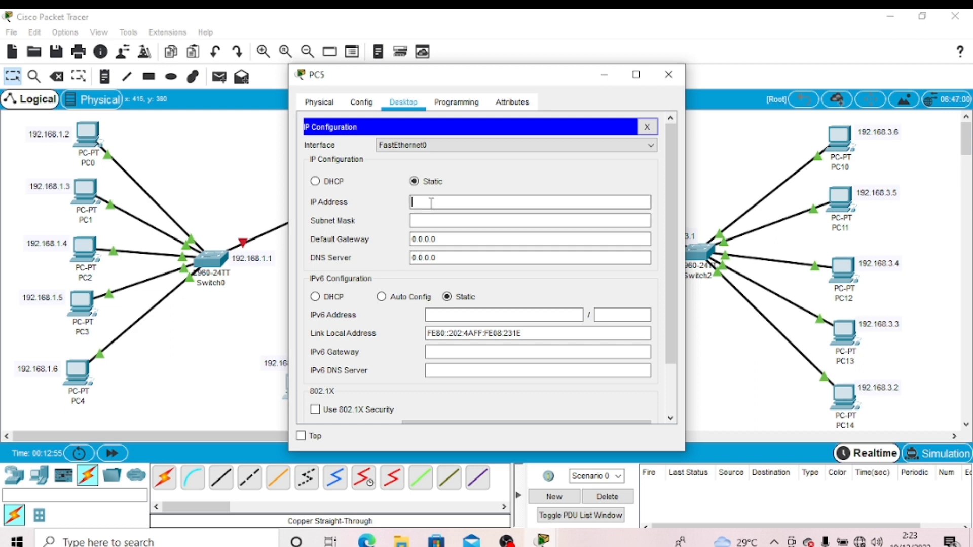
text(192.168.1.2)
key(BackSpace)
key(BackSpace)
key(BackSpace)
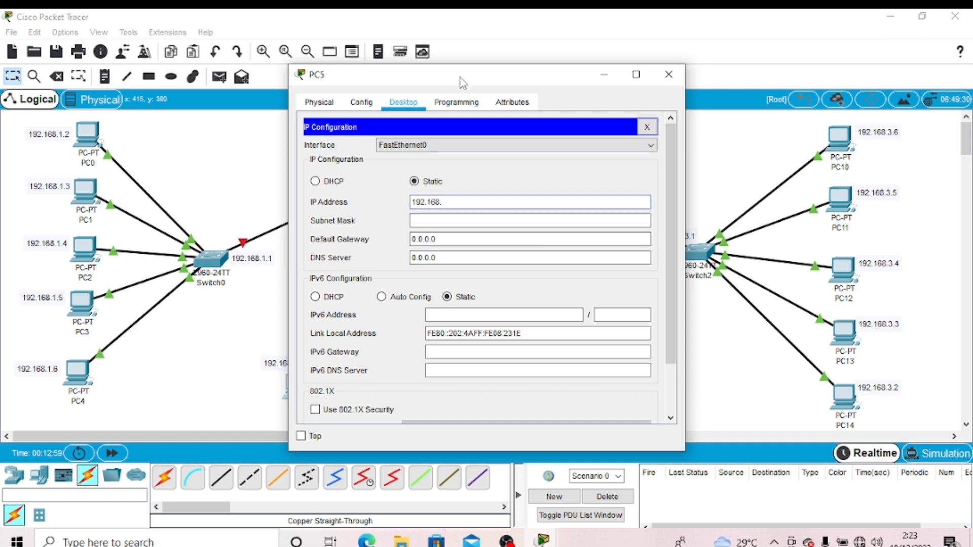
drag(466, 82, 665, 80)
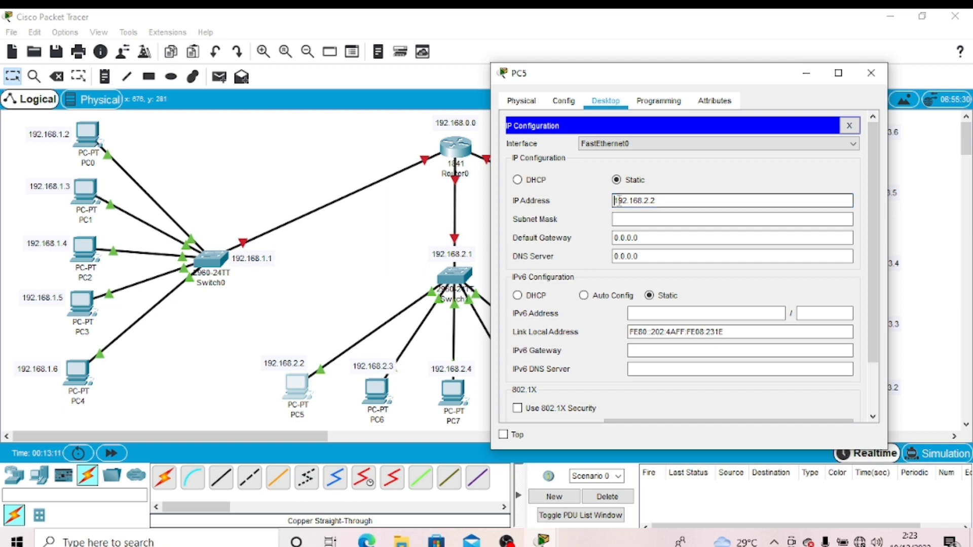
- Copy PC5's IP address 192.168.2.2 from its IP configuration
drag(618, 200, 662, 201)
key(ctrl+c)
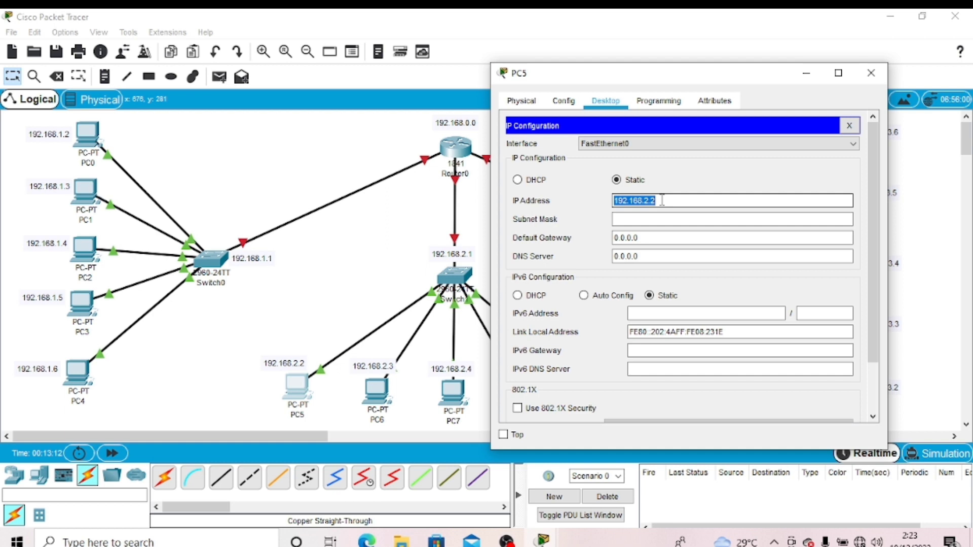
click(659, 216)
click(657, 201)
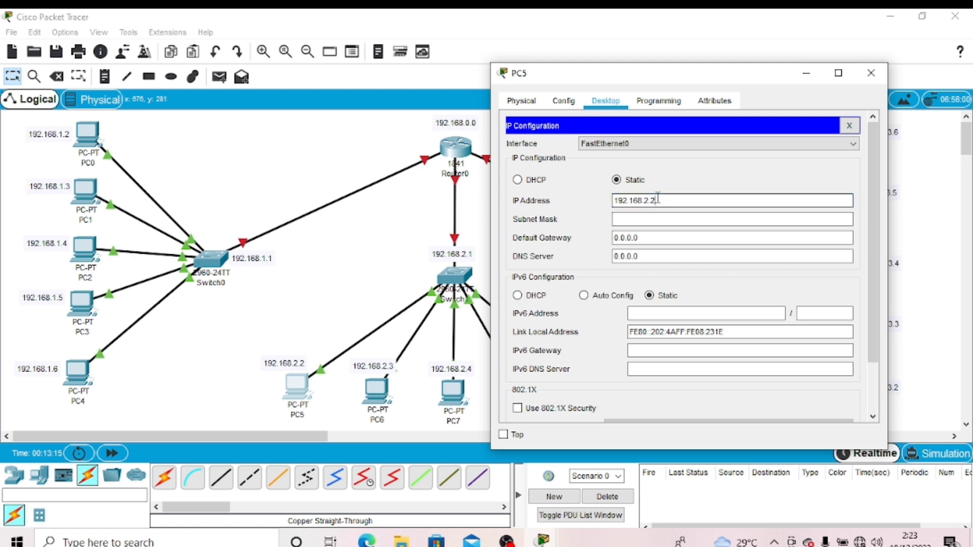
- Give PC5 the subnet mask 255.255.255.0 and default gateway 192.168.2.1, and close its configuration window
click(658, 239)
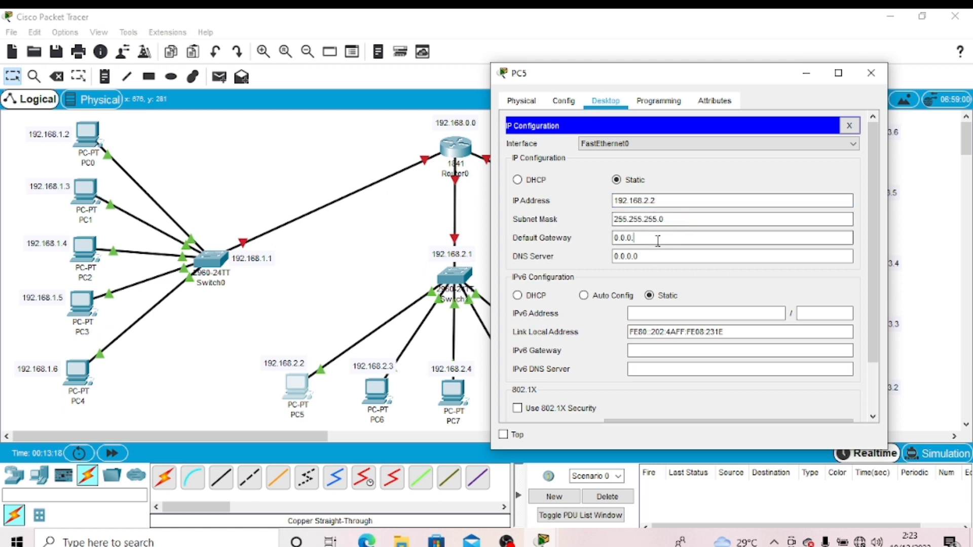
key(BackSpace)
key(BackSpace)
key(BackSpace)
key(BackSpace)
key(BackSpace)
key(BackSpace)
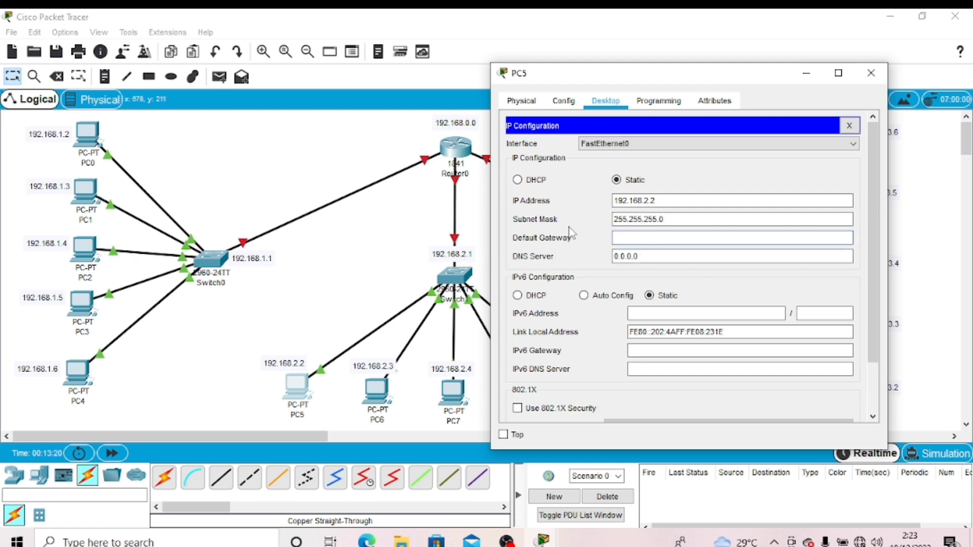
click(654, 232)
key(ctrl+v)
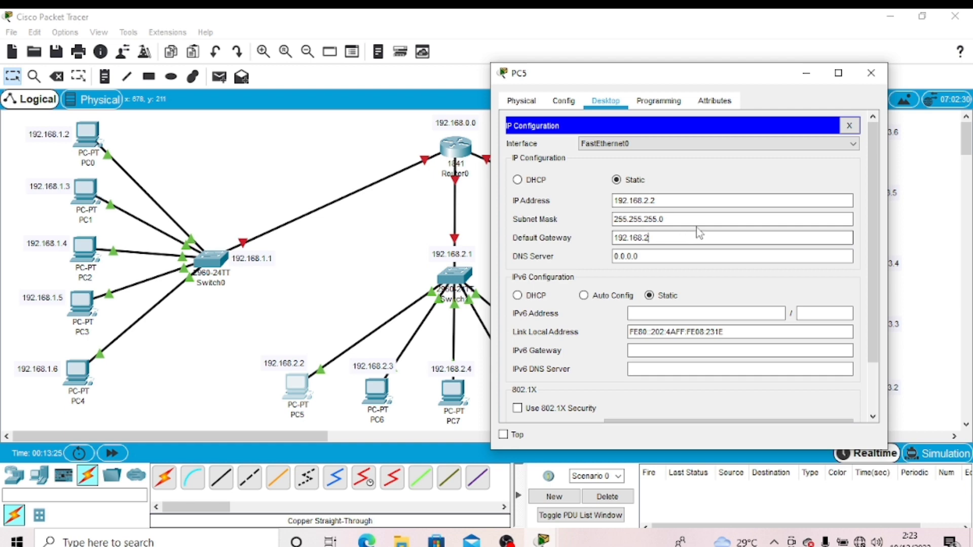
text(1)
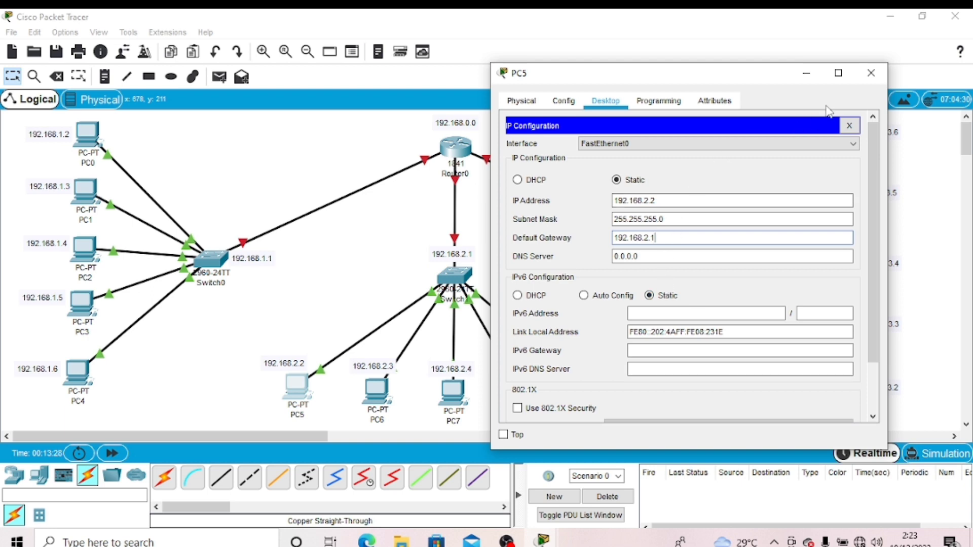
click(871, 73)
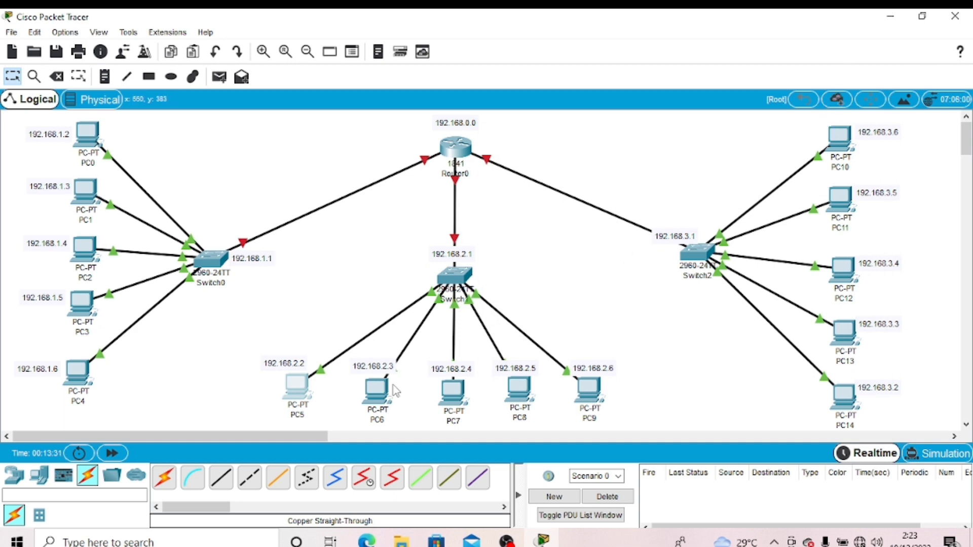
- Set PC6's static IP address to 192.168.2.3 with subnet mask 255.255.255.0
mouse_move(383, 395)
click(378, 391)
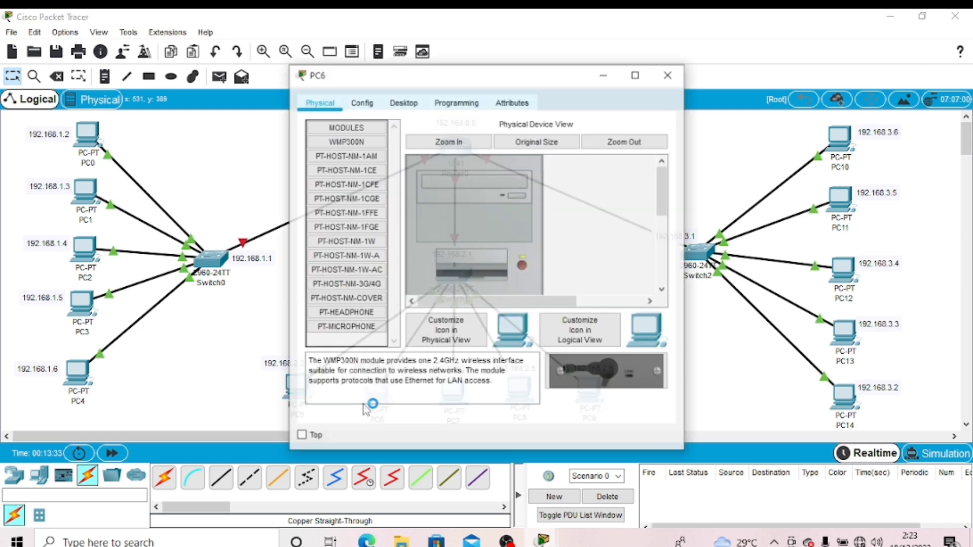
click(404, 103)
click(358, 144)
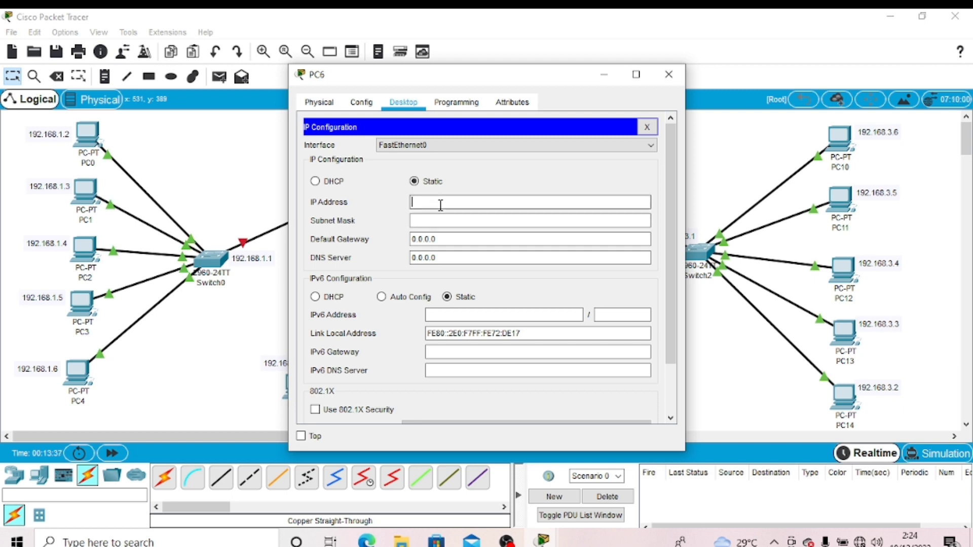
text(192.168.2.2)
key(Return)
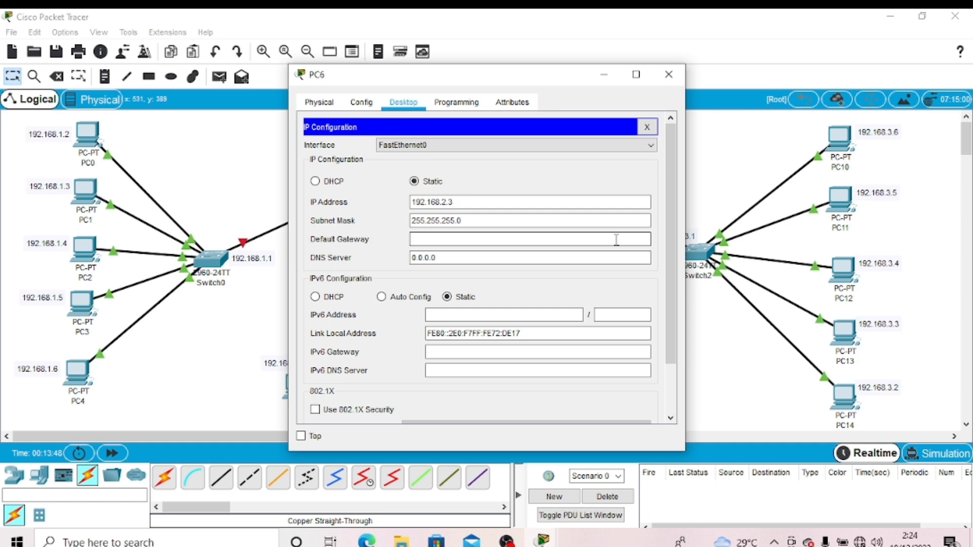
- Set PC6's default gateway to 192.168.2.1 and close its configuration window
text(192.168.2.2)
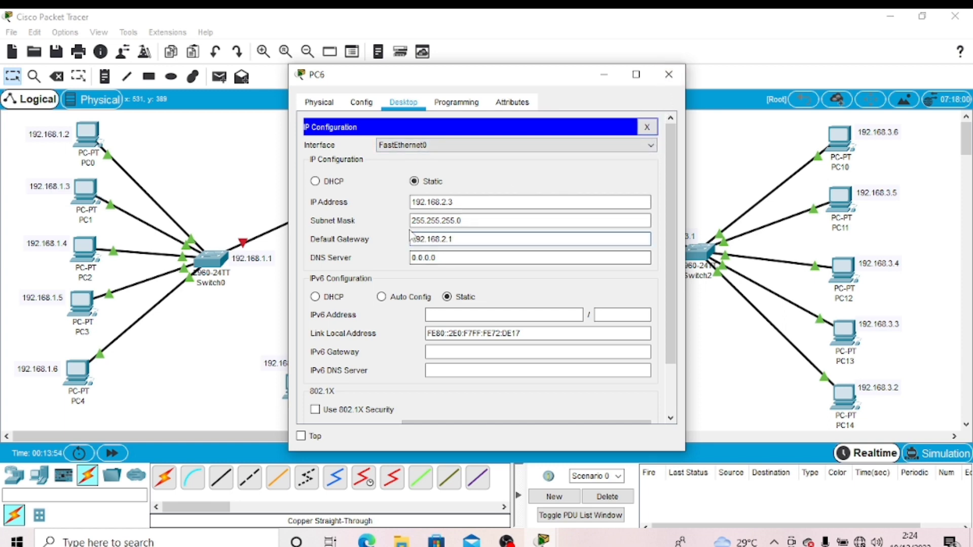
drag(430, 242, 472, 248)
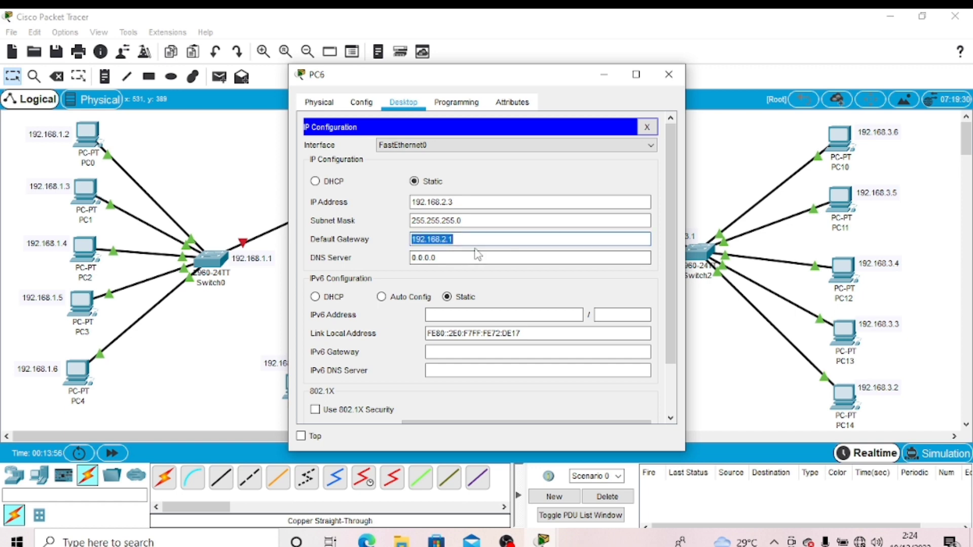
text(192.168.2.2)
click(673, 70)
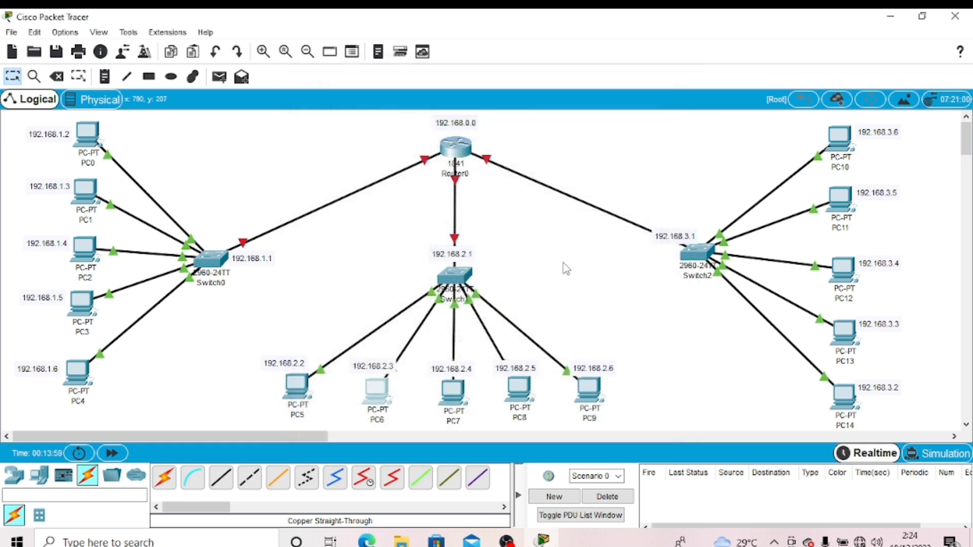
- Configure PC7 with static IP address 192.168.2.4, subnet mask 255.255.255.0 and default gateway 192.168.2.1
click(455, 393)
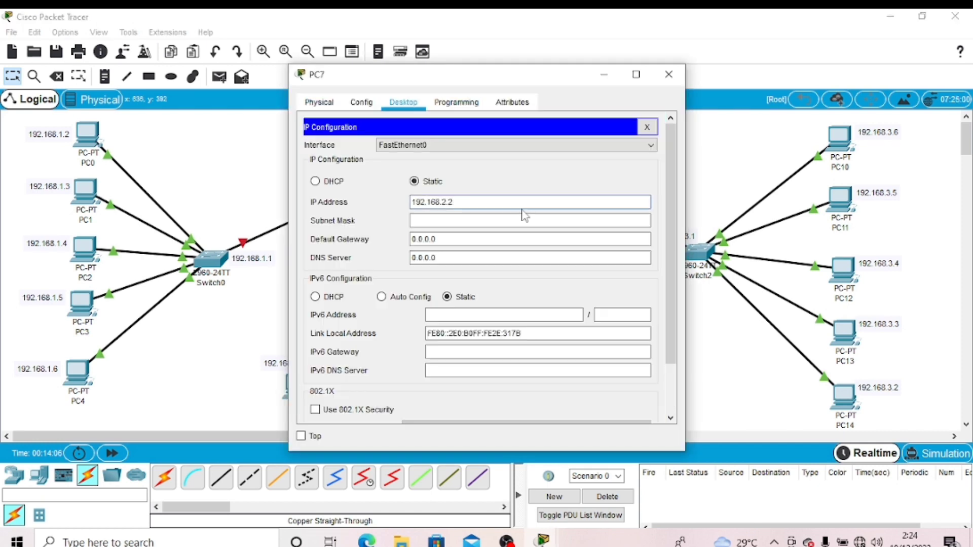
key(BackSpace)
text(4)
click(524, 215)
click(517, 242)
text(192.168.2.2)
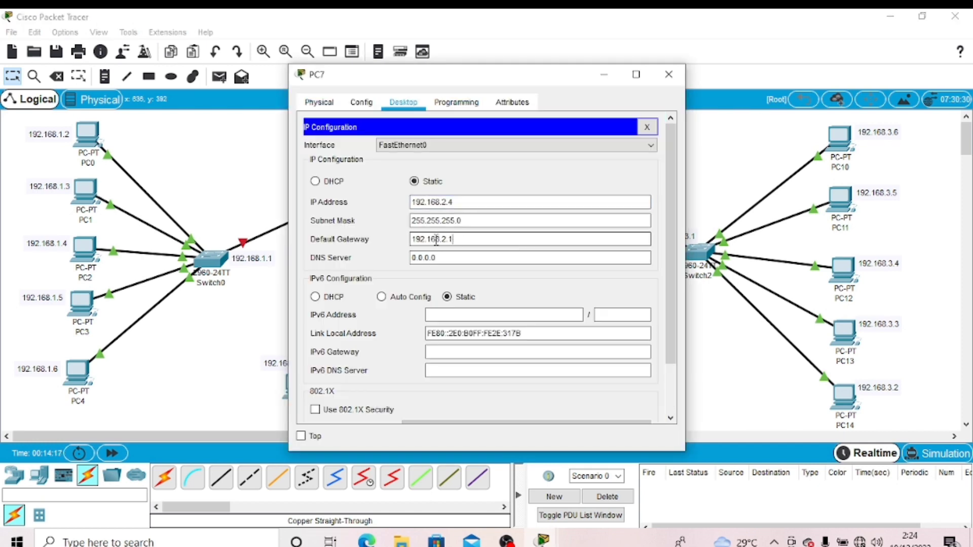
- Configure PC8 with static IP address 192.168.2.5, subnet mask 255.255.255.0 and default gateway 192.168.2.1
click(669, 75)
click(520, 390)
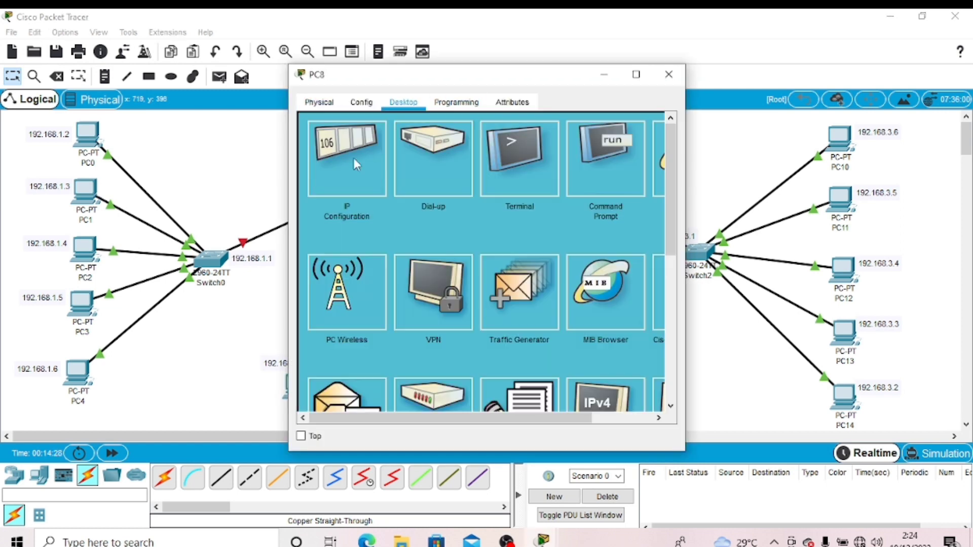
click(354, 159)
click(479, 202)
text(192.168.2.5)
click(483, 239)
text(192.168.2.1)
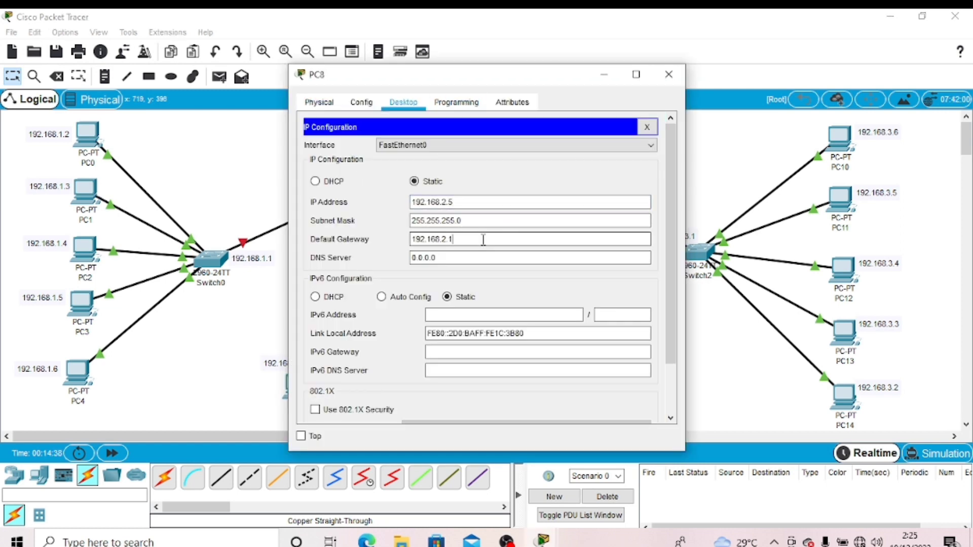
click(669, 75)
- Configure PC9 with static IP address 192.168.2.6, subnet mask 255.255.255.0 and default gateway 192.168.2.1
click(587, 389)
click(354, 159)
click(479, 202)
text(192.168.2.6)
click(487, 219)
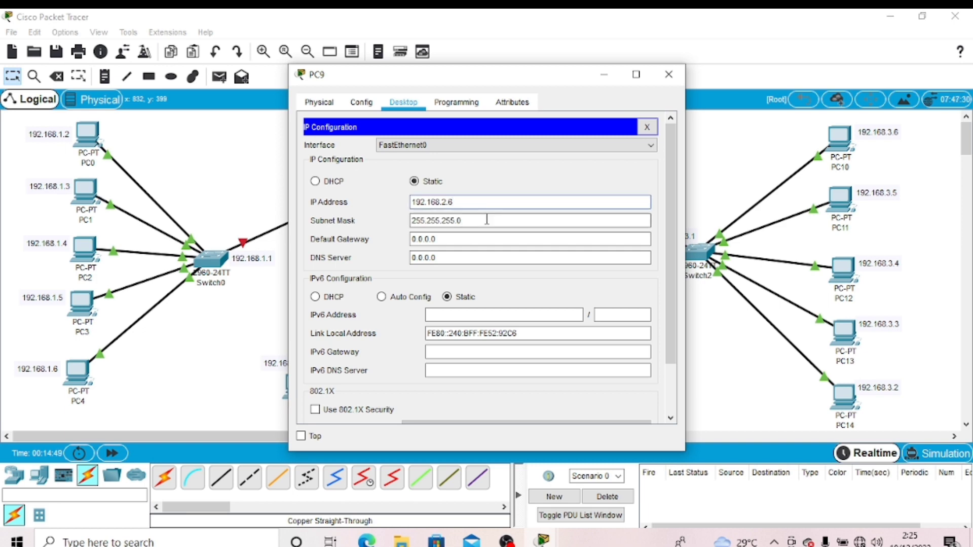
click(486, 239)
text(192.168.2.1)
click(669, 75)
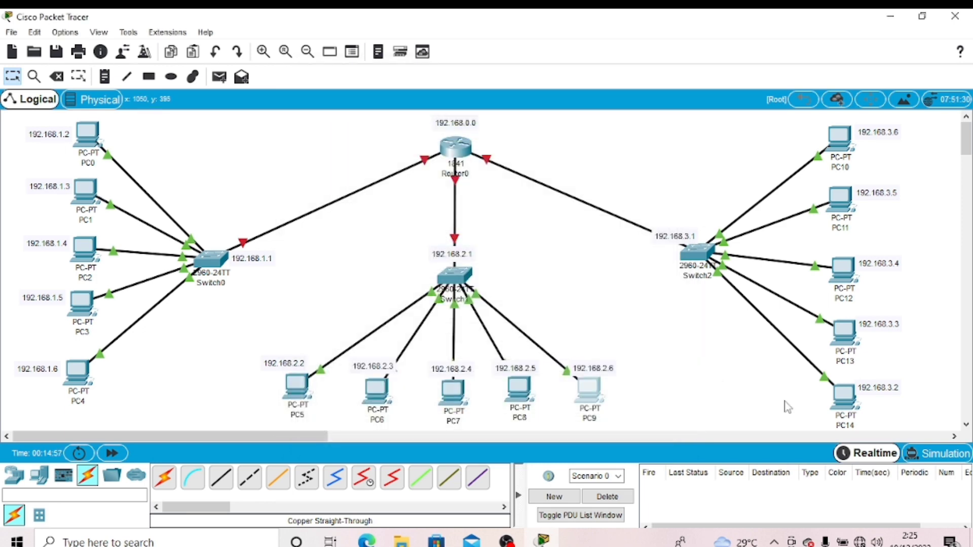
- Set PC14's static IP address to 192.168.3.2 with subnet mask 255.255.255.0
click(850, 404)
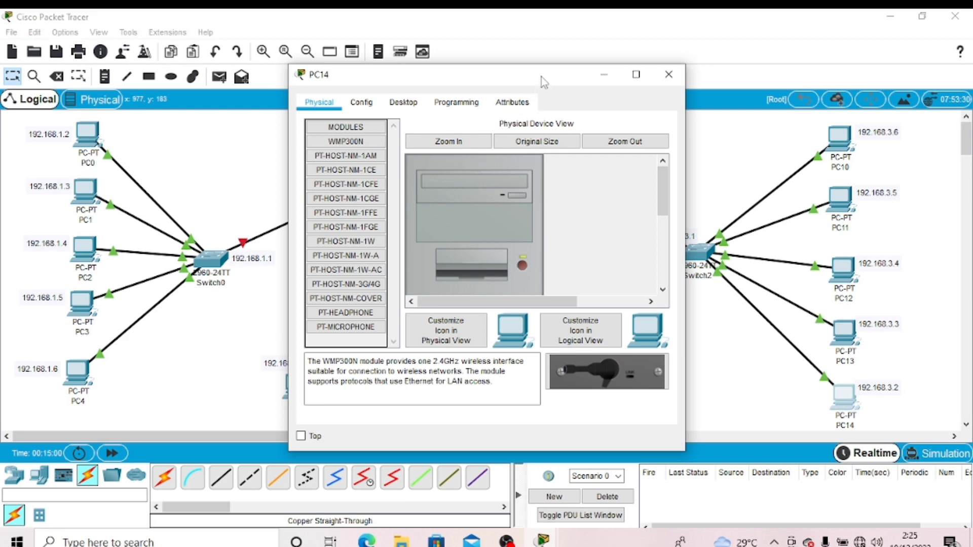
drag(545, 81, 500, 81)
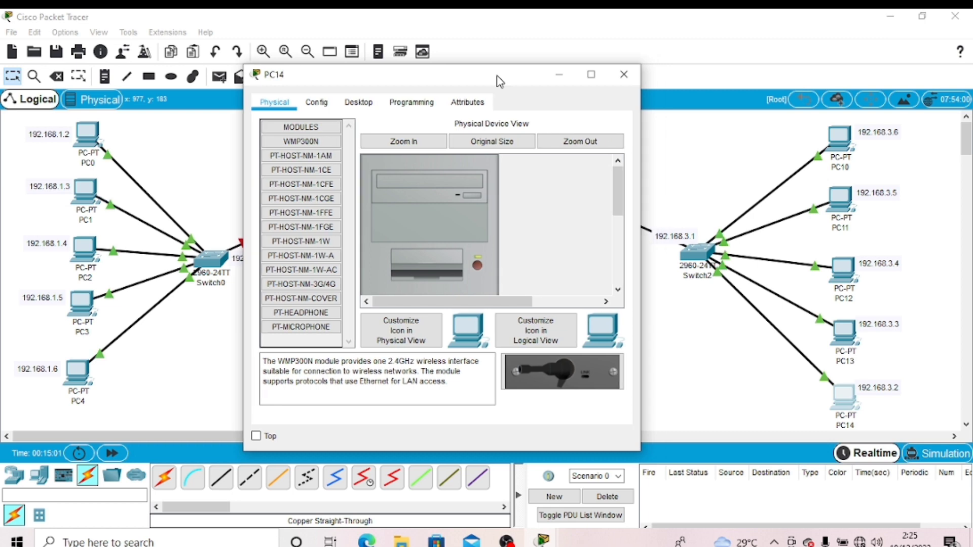
click(360, 104)
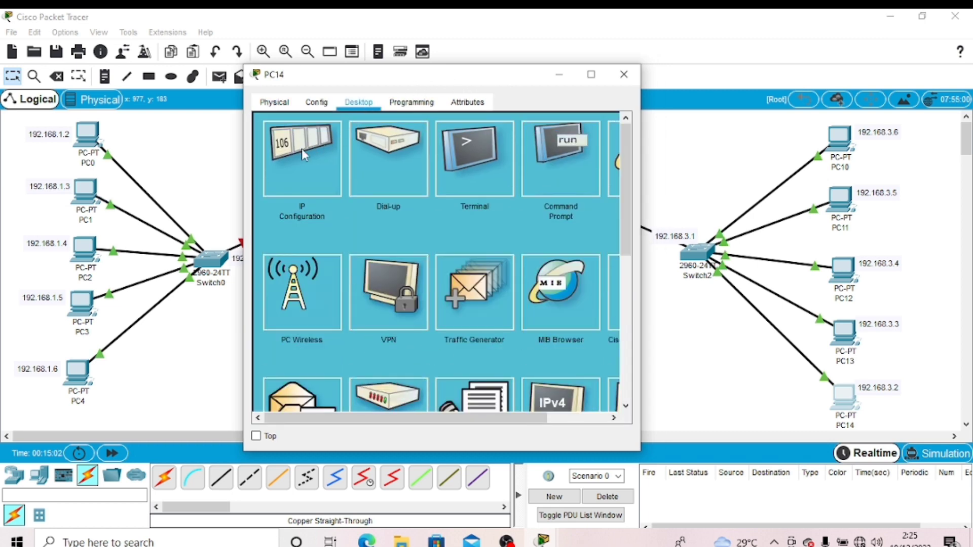
click(302, 148)
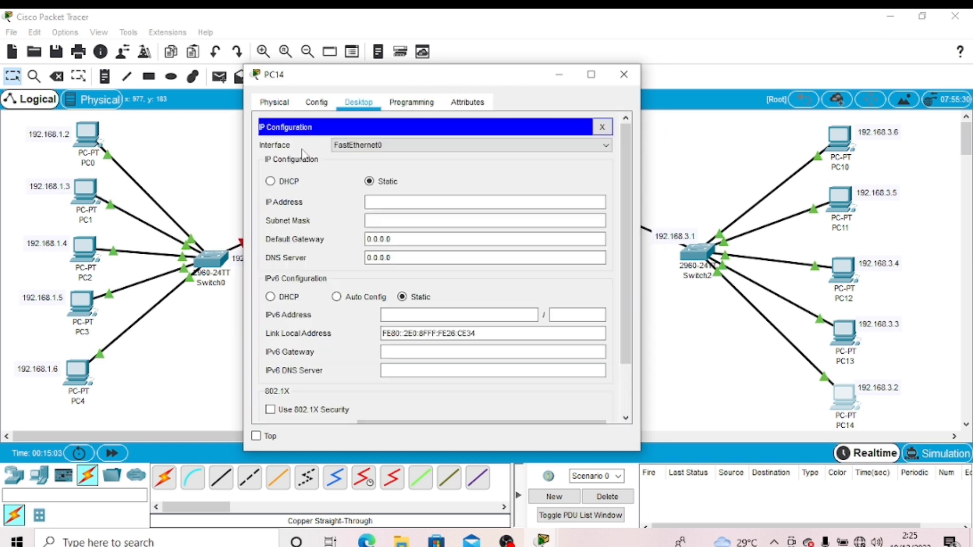
click(394, 201)
text(192.168.2.1)
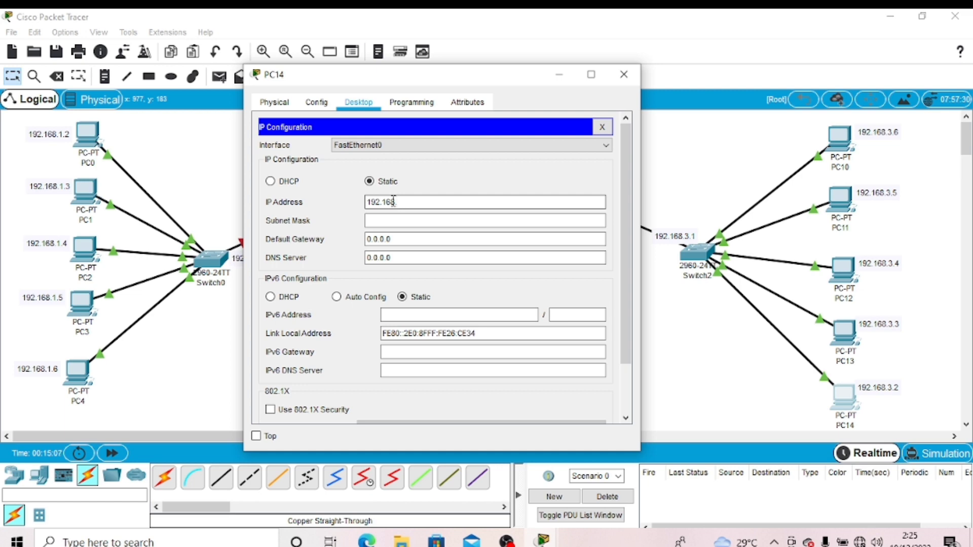
text(.)
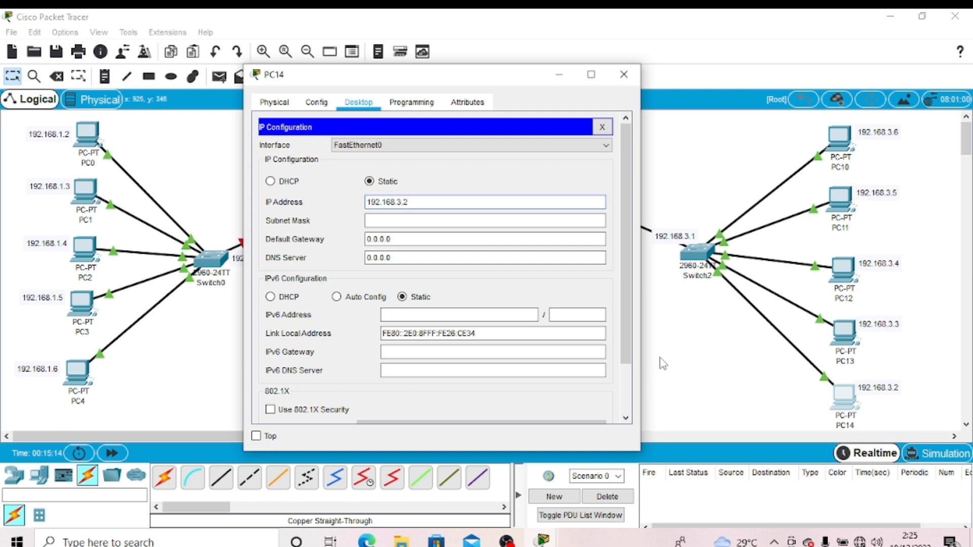
key(Tab)
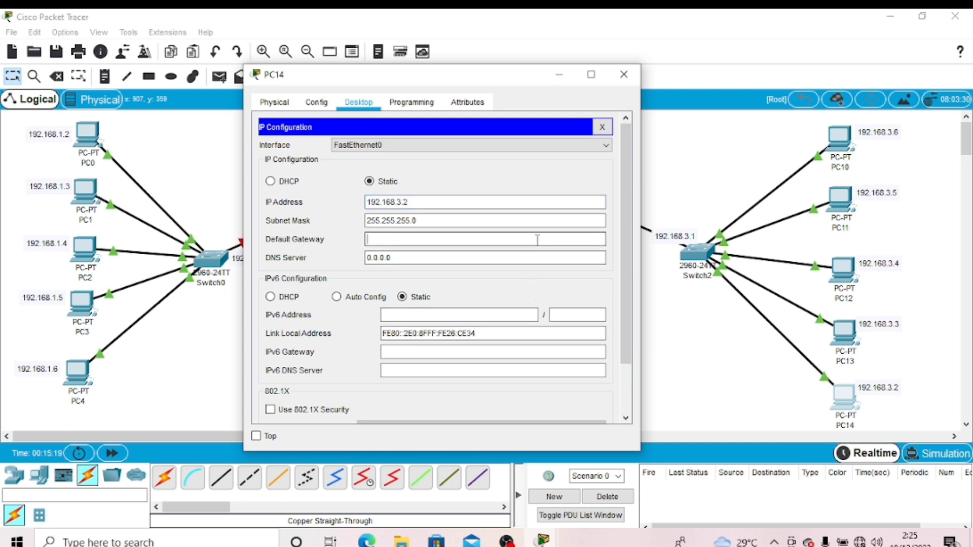
- Set PC14's default gateway to 192.168.3.1 and close its configuration window
text(192.168.2.13)
drag(378, 239, 425, 239)
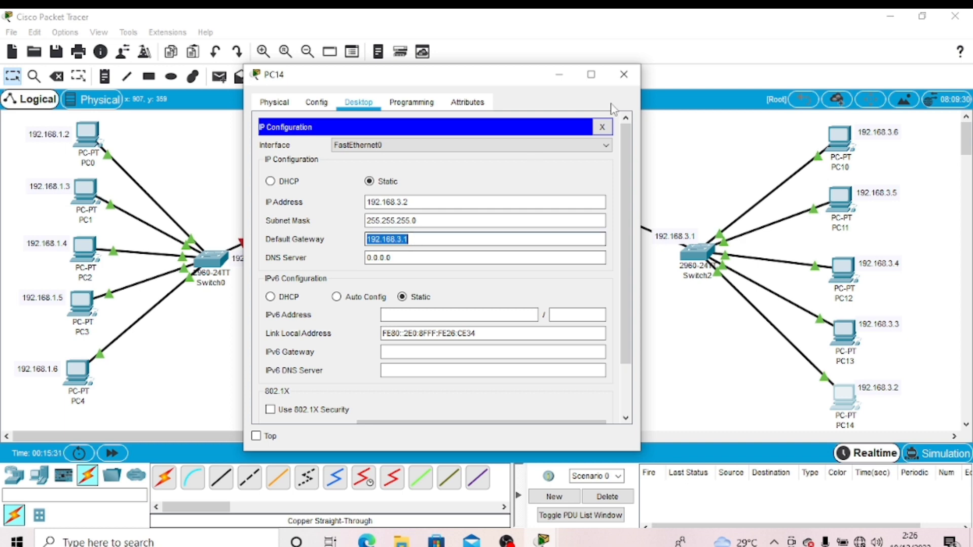
click(632, 83)
- Set PC13's static IP address to 192.168.3.3 with subnet mask 255.255.255.0
click(842, 344)
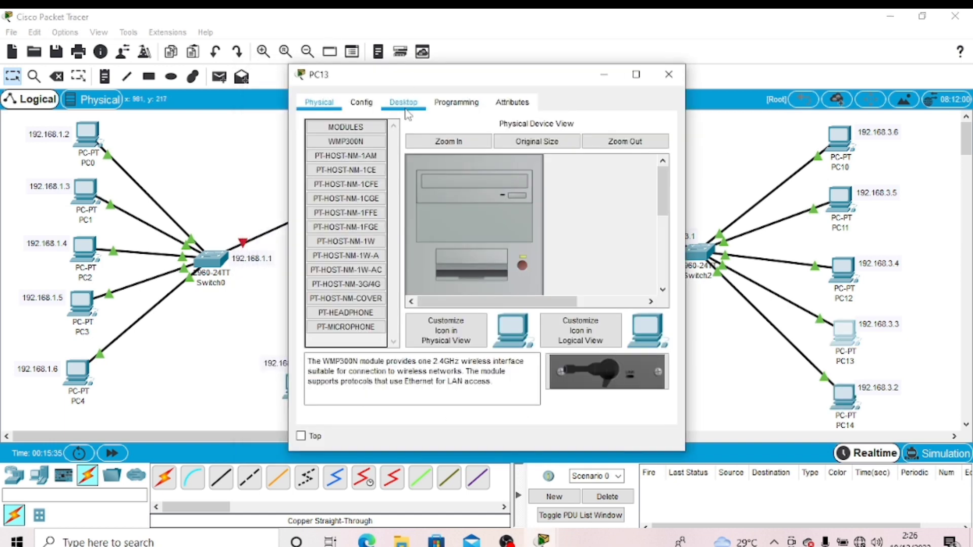
click(404, 102)
click(324, 147)
text(192.168.3.3)
click(563, 221)
- Replace PC13's default gateway with 192.168.3.1 and close its configuration window
click(563, 242)
key(BackSpace)
key(BackSpace)
key(BackSpace)
key(BackSpace)
key(BackSpace)
key(BackSpace)
key(BackSpace)
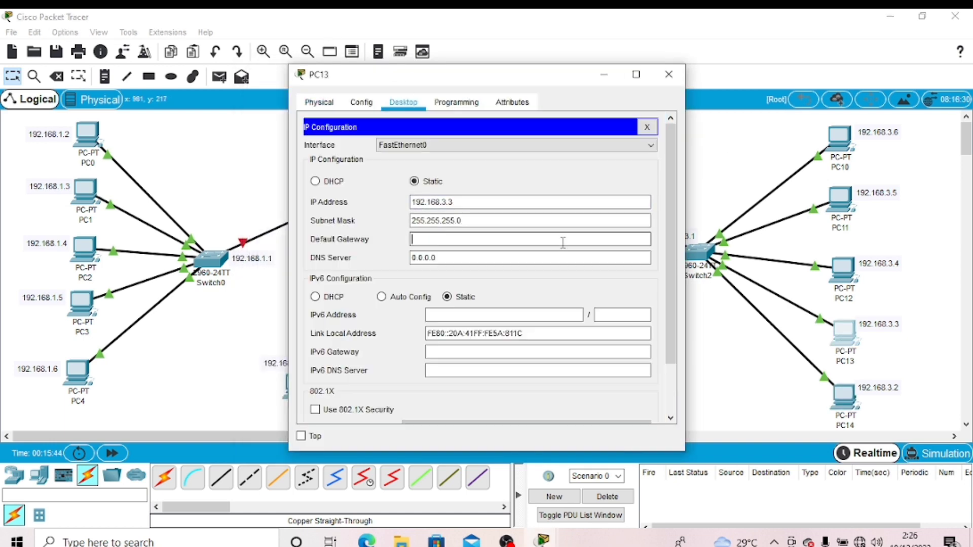
text(192.168.3.1)
click(669, 74)
- Set PC12's static IP address to 192.168.3.5 and fill in its default subnet mask
click(843, 269)
click(403, 102)
click(324, 147)
text(192.168.3.5)
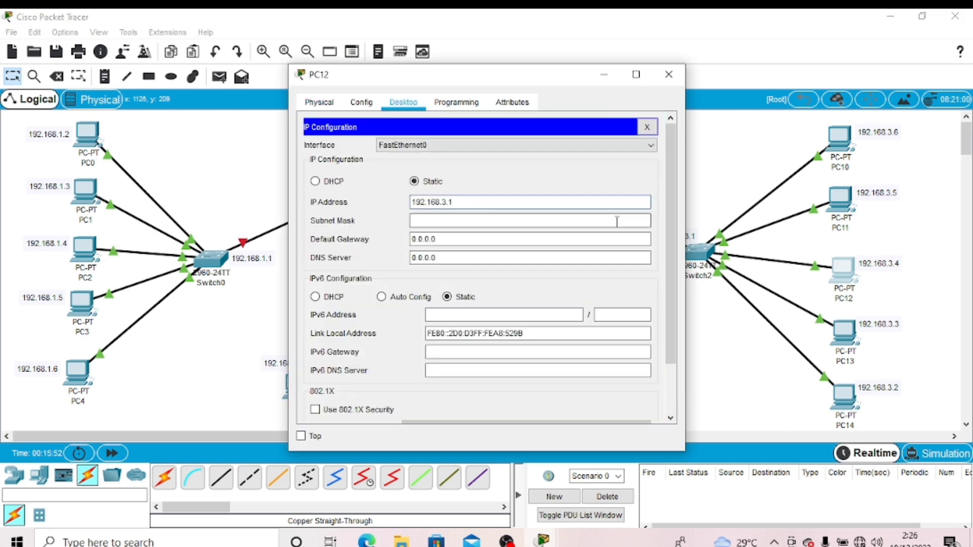
click(641, 220)
- Set PC12's default gateway to 192.168.3.1 and close its configuration window
click(641, 239)
key(BackSpace)
key(BackSpace)
key(BackSpace)
key(BackSpace)
key(BackSpace)
key(BackSpace)
key(BackSpace)
text(192.168.3.1)
click(670, 74)
- Try to assign PC11 the static IP address 192.168.3.5, and close its configuration window
click(841, 199)
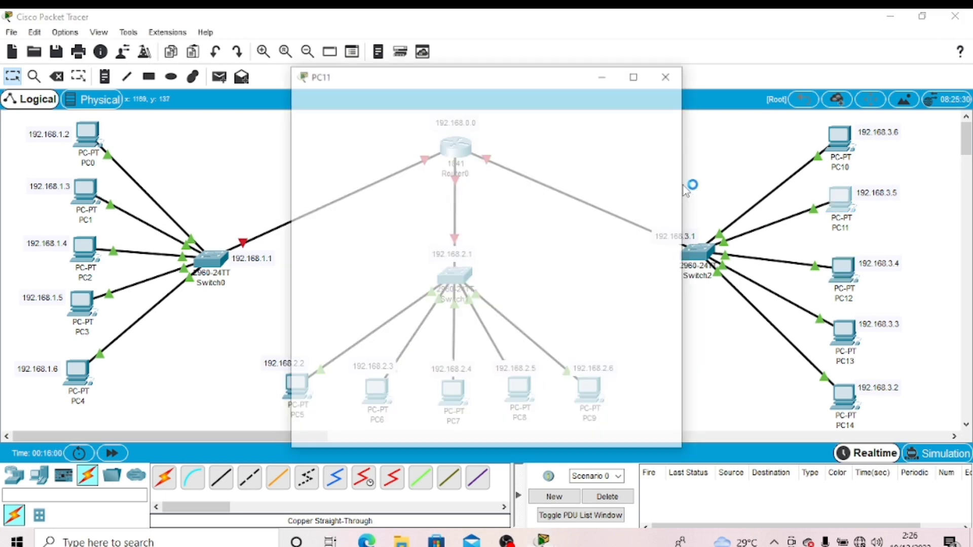
click(404, 102)
click(324, 147)
text(192.168.3.5)
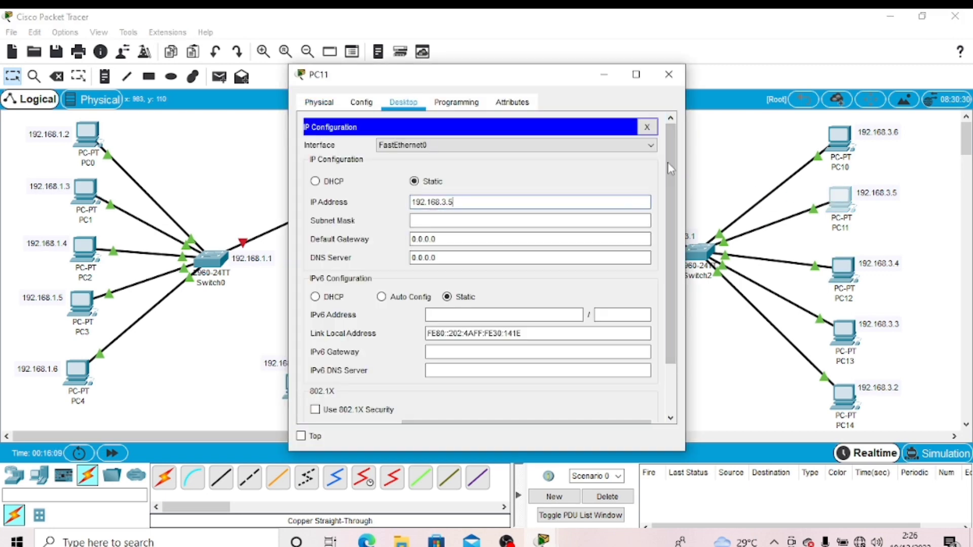
click(562, 219)
text(192.168.3.5)
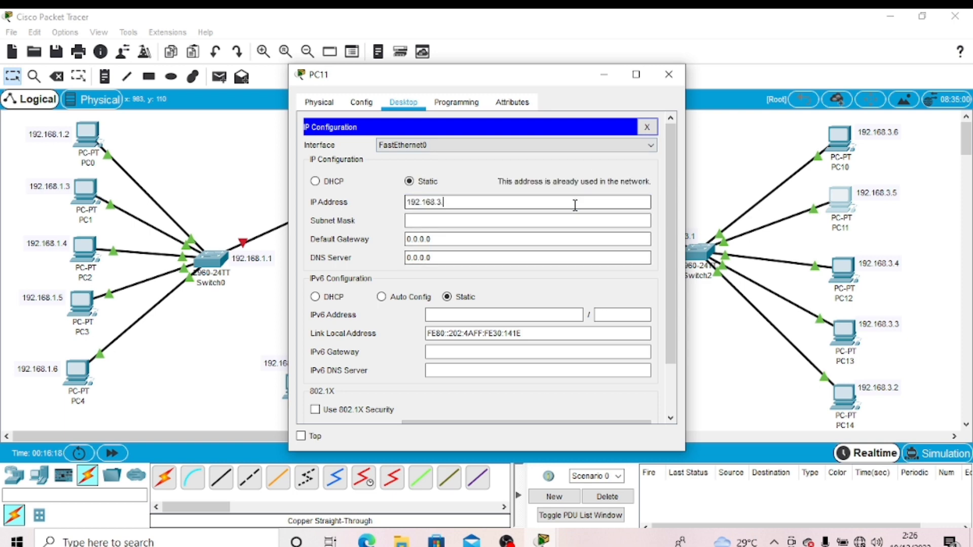
key(Return)
click(669, 75)
- Correct PC12's static IP address to 192.168.3.4 and close its configuration window
click(839, 278)
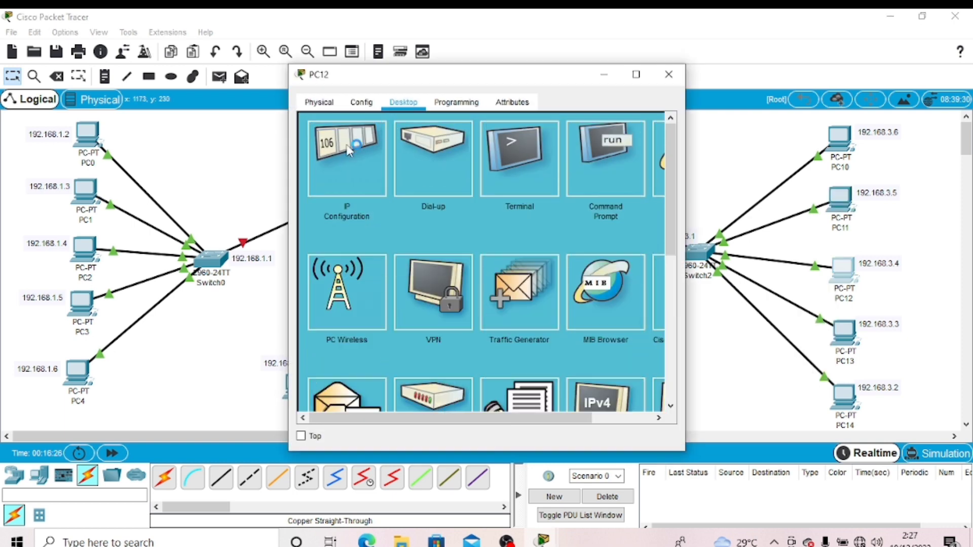
click(336, 157)
click(457, 202)
key(BackSpace)
text(4)
click(669, 75)
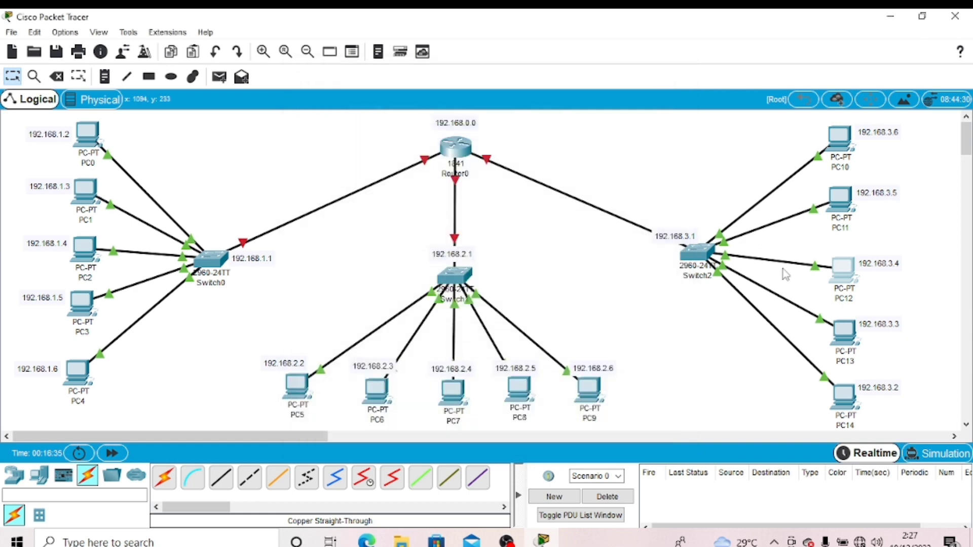
- Configure PC11 with static IP address 192.168.3.5, subnet mask 255.255.255.0 and default gateway 192.168.3.1
click(840, 201)
click(337, 156)
click(428, 203)
text(192.168.3.1)
click(520, 220)
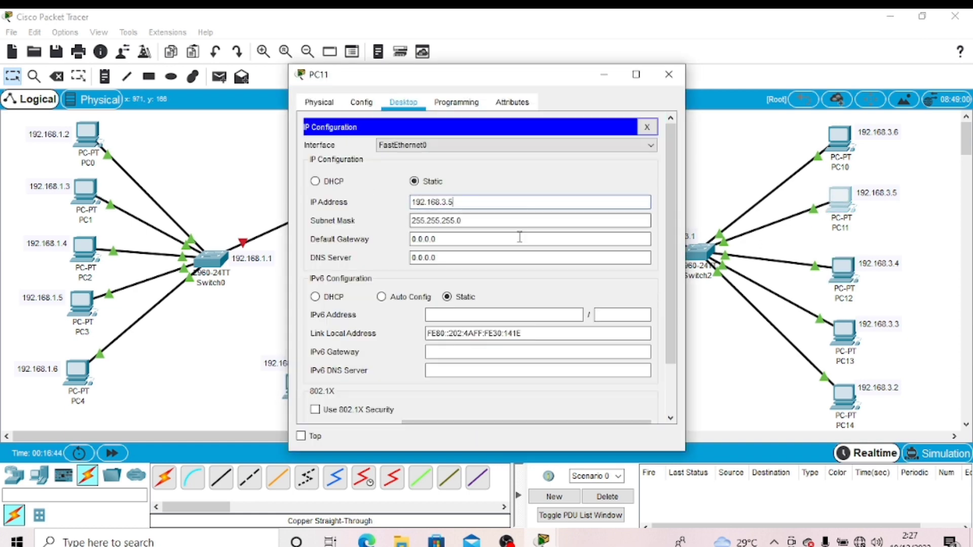
triple_click(521, 239)
key(BackSpace)
text(192.168.3.1)
click(669, 75)
- Set PC10's static IP address to 192.168.3.6 with subnet mask 255.255.255.0, and close its configuration window
click(845, 172)
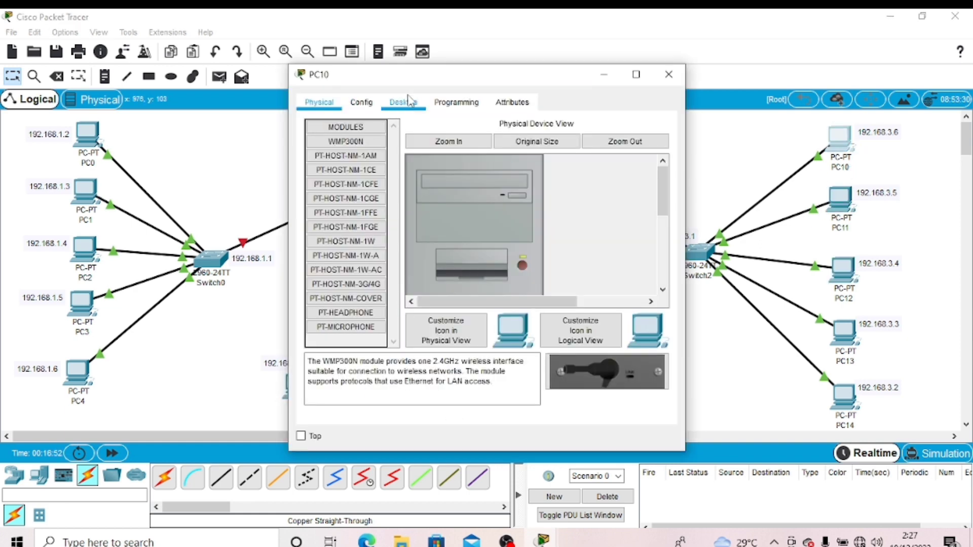
click(403, 102)
click(337, 157)
click(567, 202)
text(192.168.3.1)
click(538, 221)
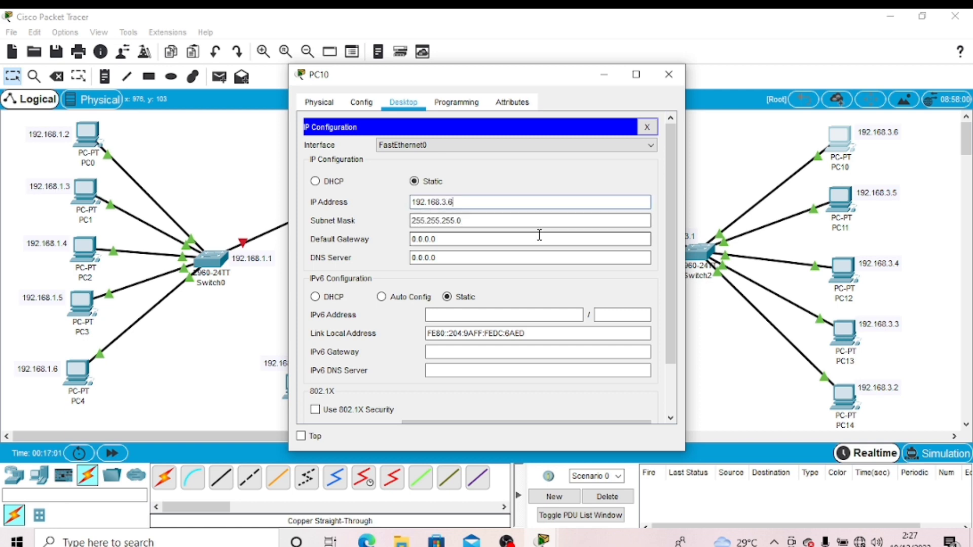
click(669, 74)
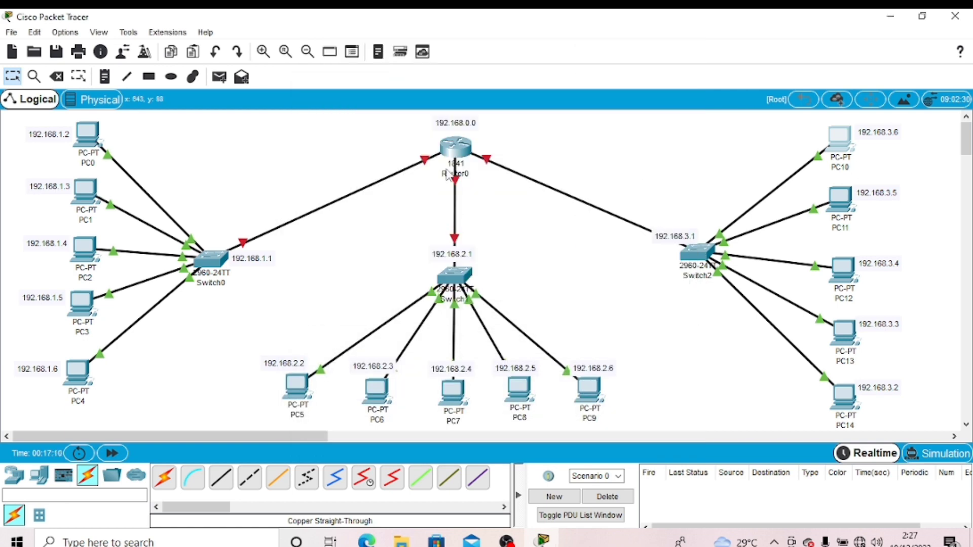
click(456, 148)
click(669, 74)
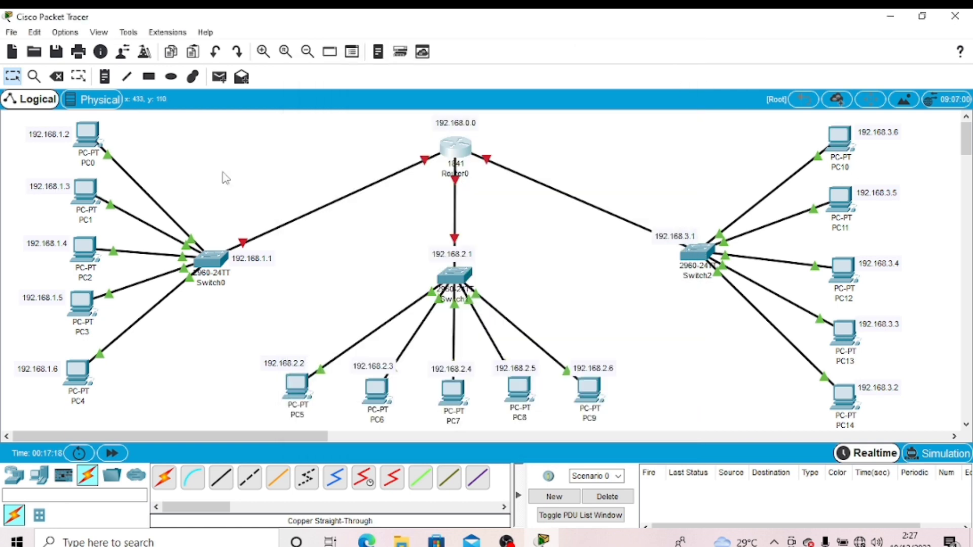
- Test connectivity within the 192.168.1.0 subnet by sending simple PDUs from PC0 to PC1, PC2 and PC3
click(219, 77)
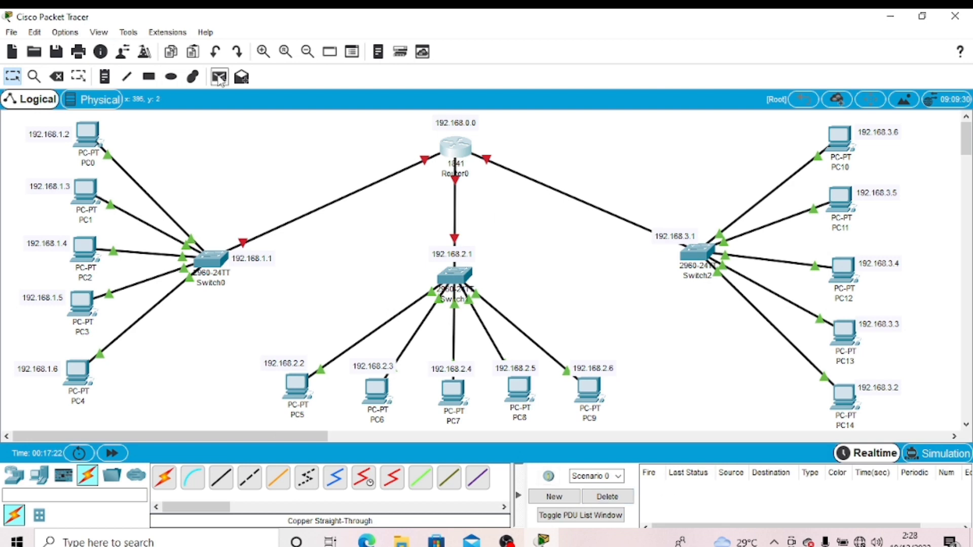
click(87, 132)
click(84, 189)
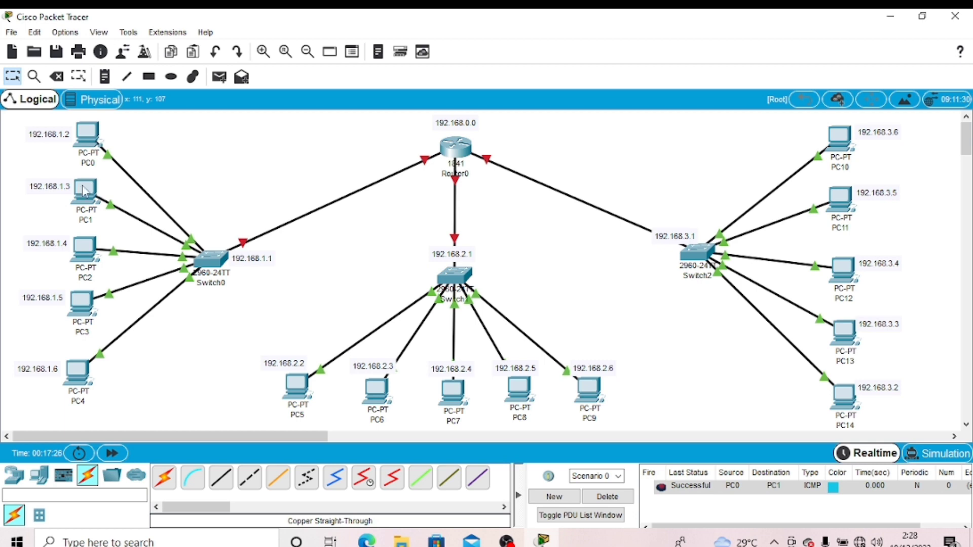
click(219, 76)
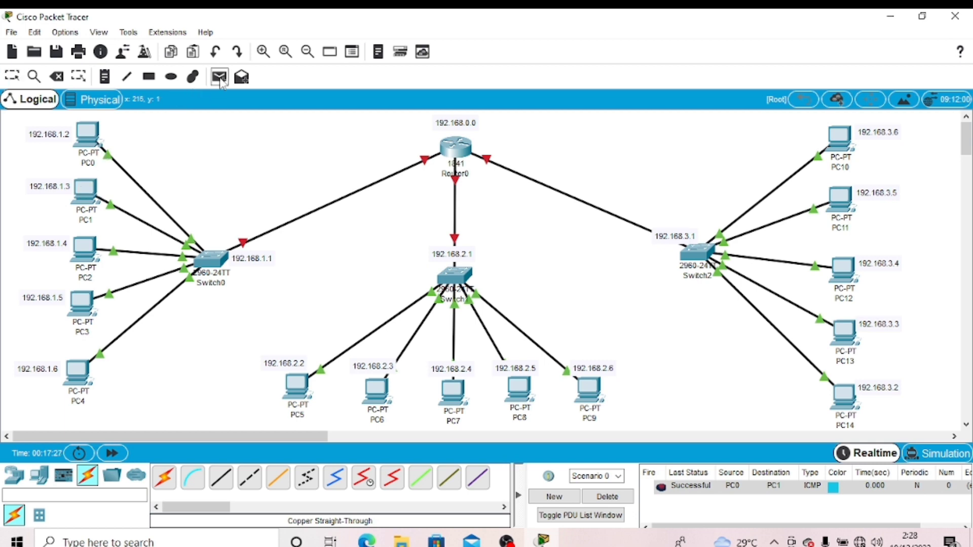
click(87, 133)
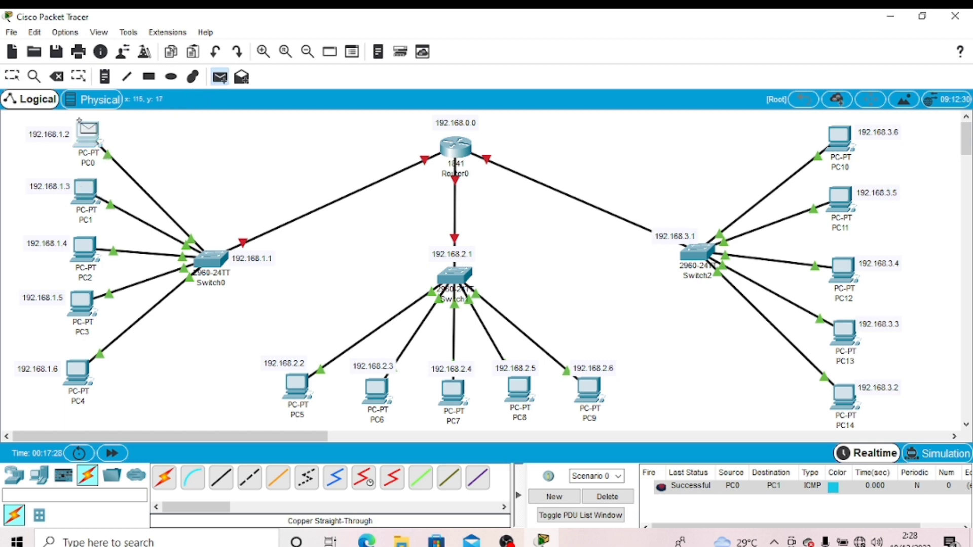
click(77, 237)
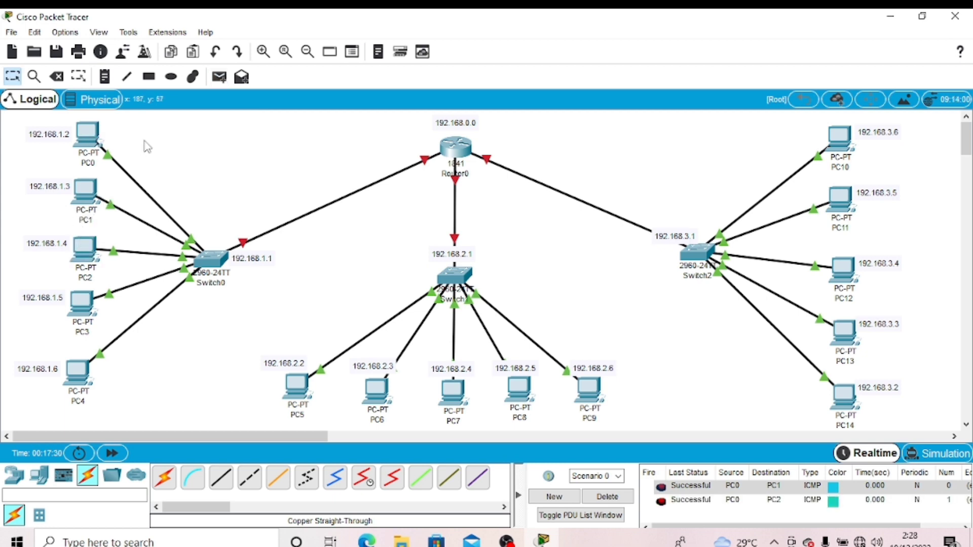
click(219, 80)
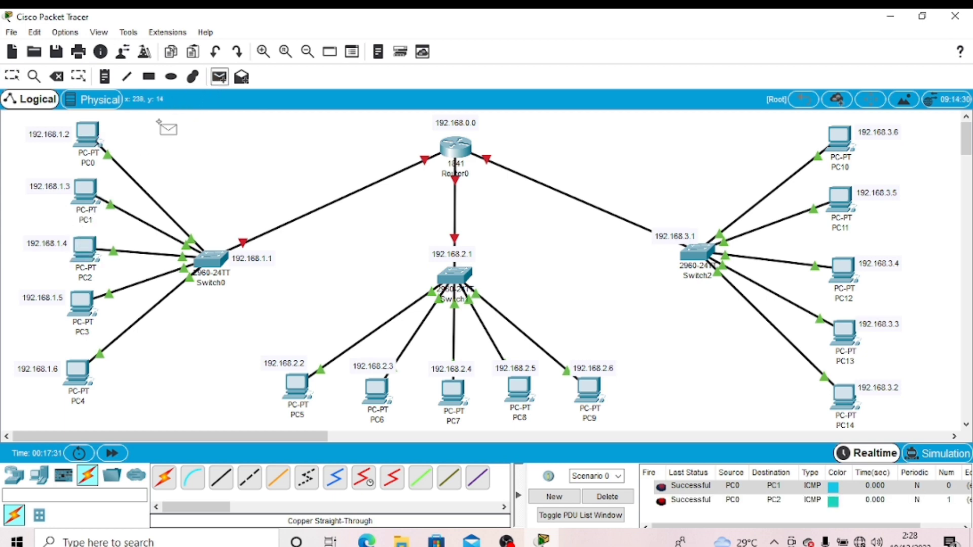
click(77, 123)
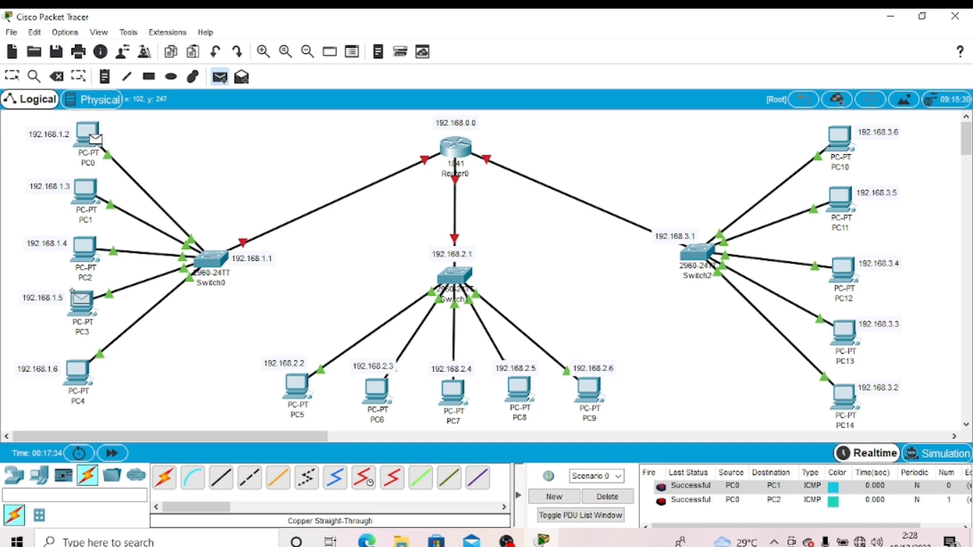
click(79, 300)
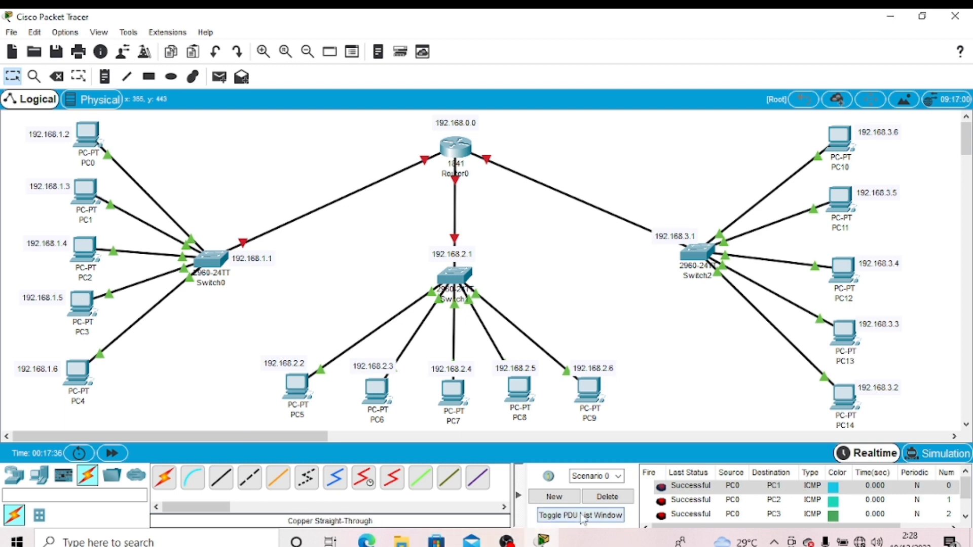
- Clear the PDU list and test connectivity by sending a simple PDU from PC0 to PC4
click(590, 499)
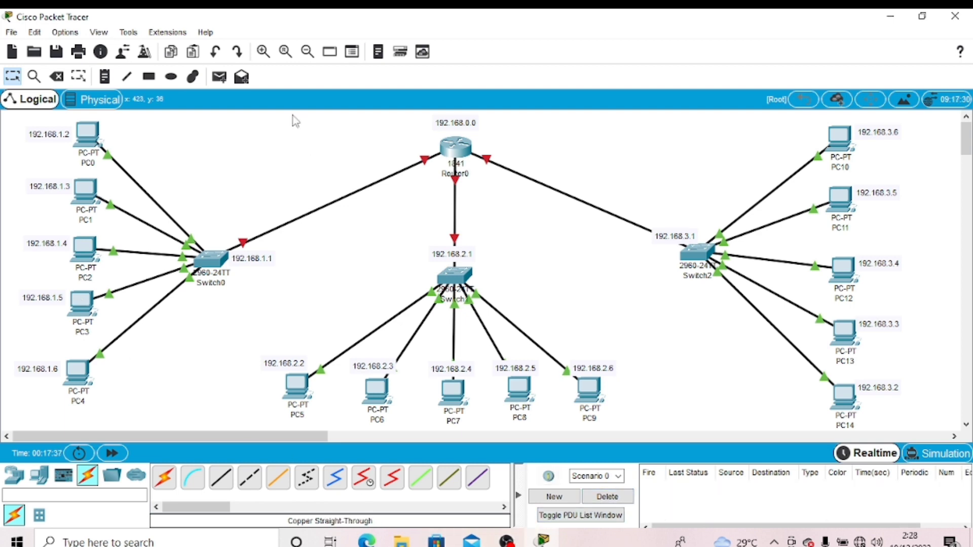
click(219, 77)
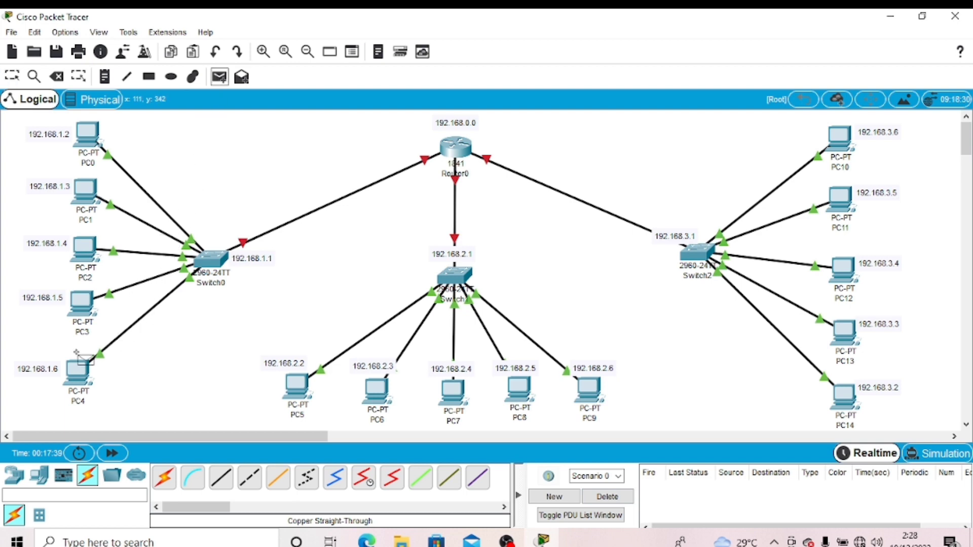
click(80, 130)
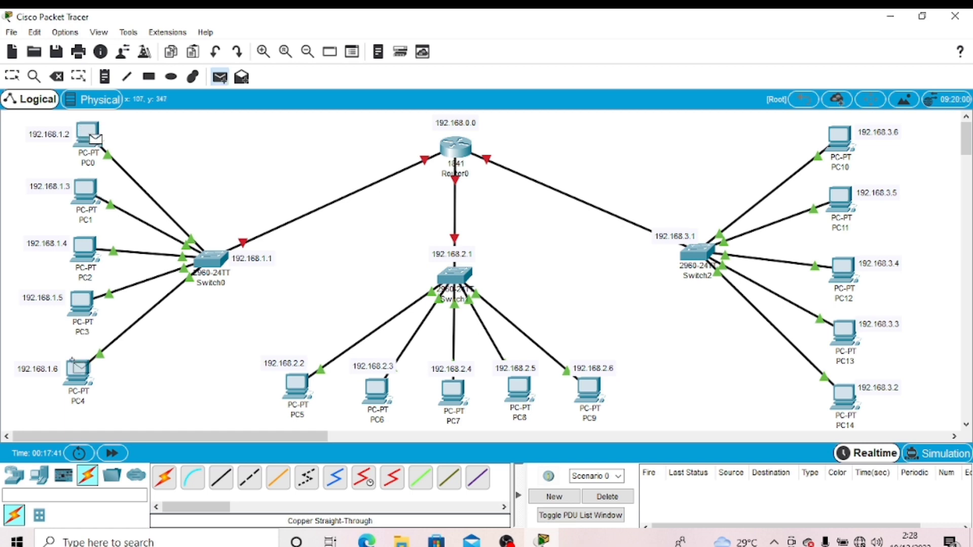
click(77, 373)
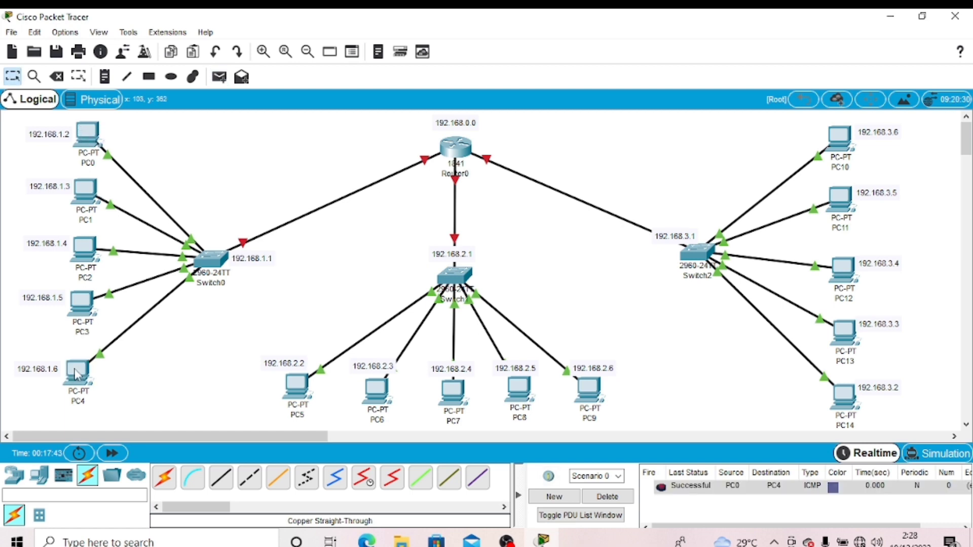
- Test connectivity within the 192.168.2.0 subnet by sending simple PDUs from PC5 to PC6 and PC7
click(219, 77)
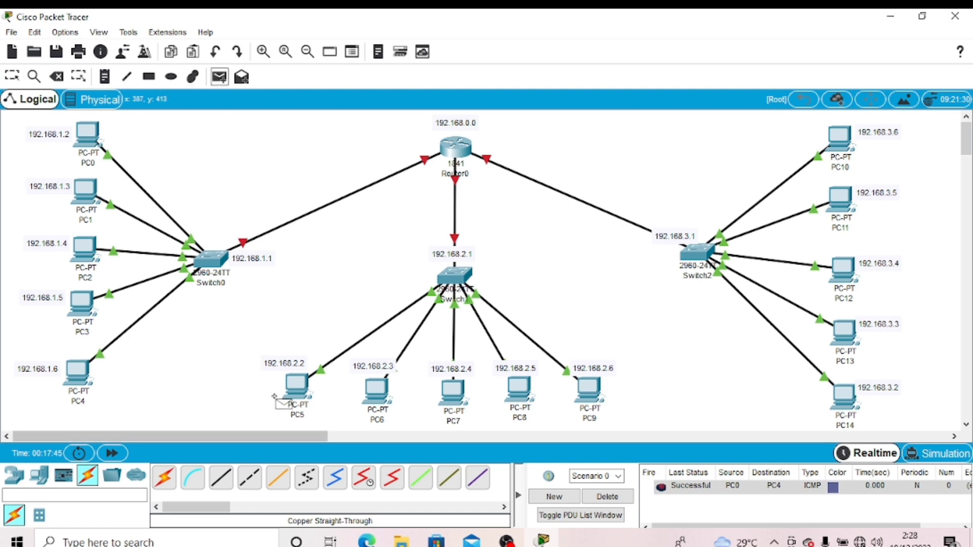
click(289, 377)
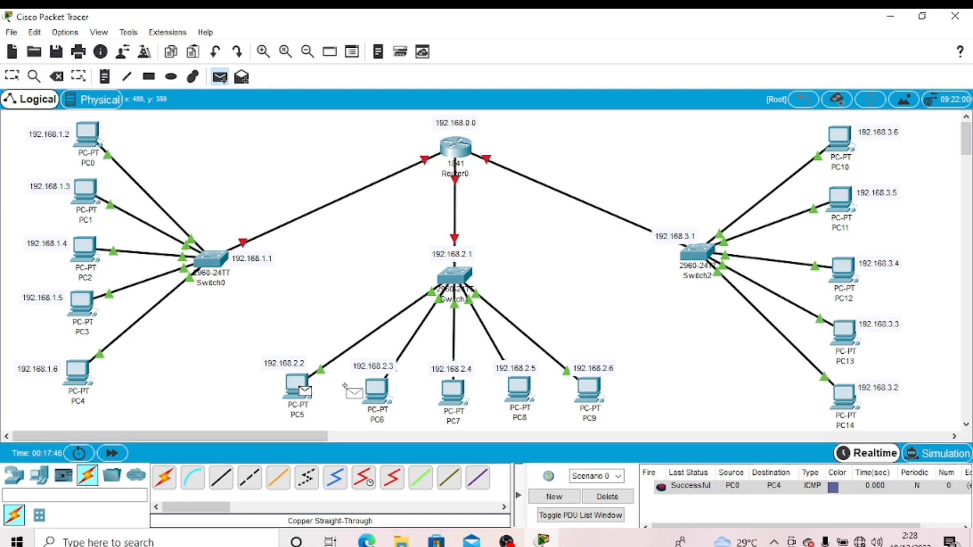
click(373, 387)
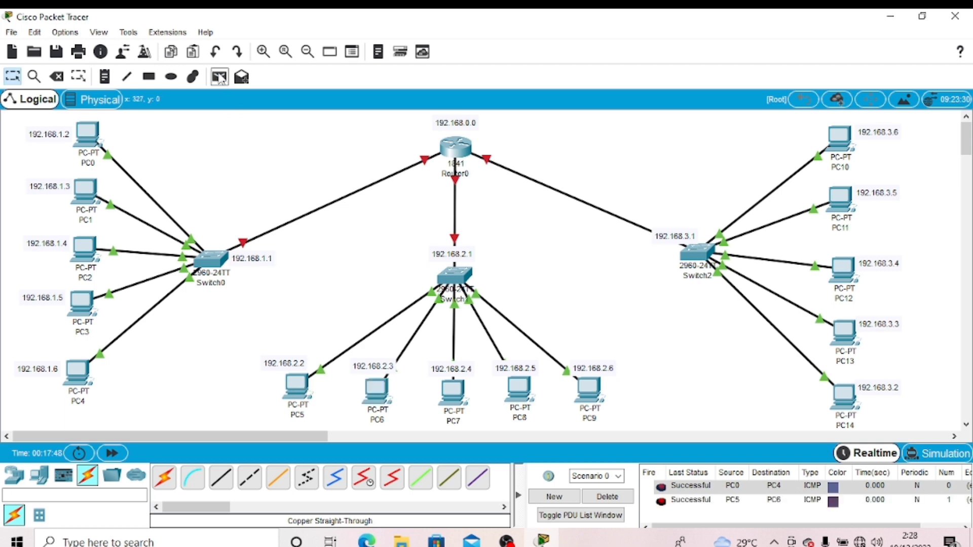
click(219, 78)
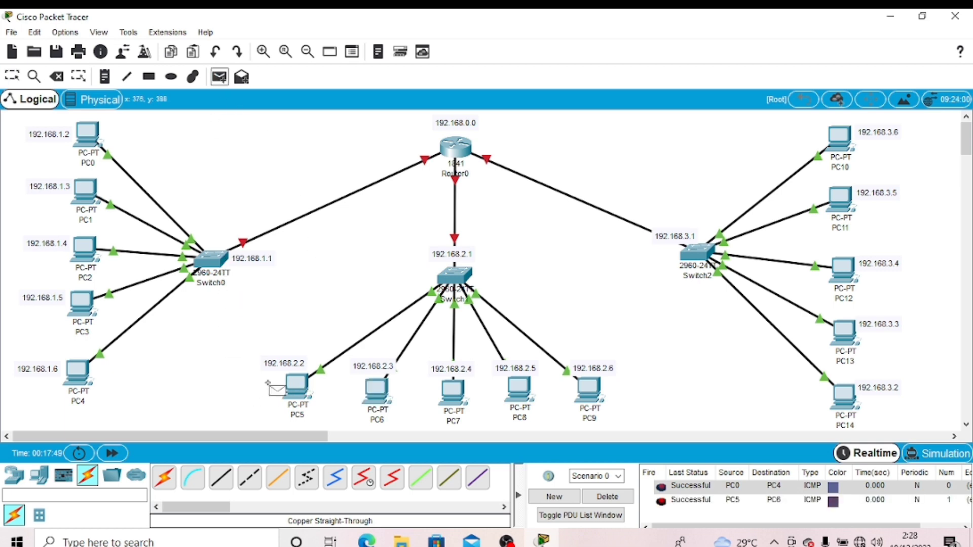
click(290, 383)
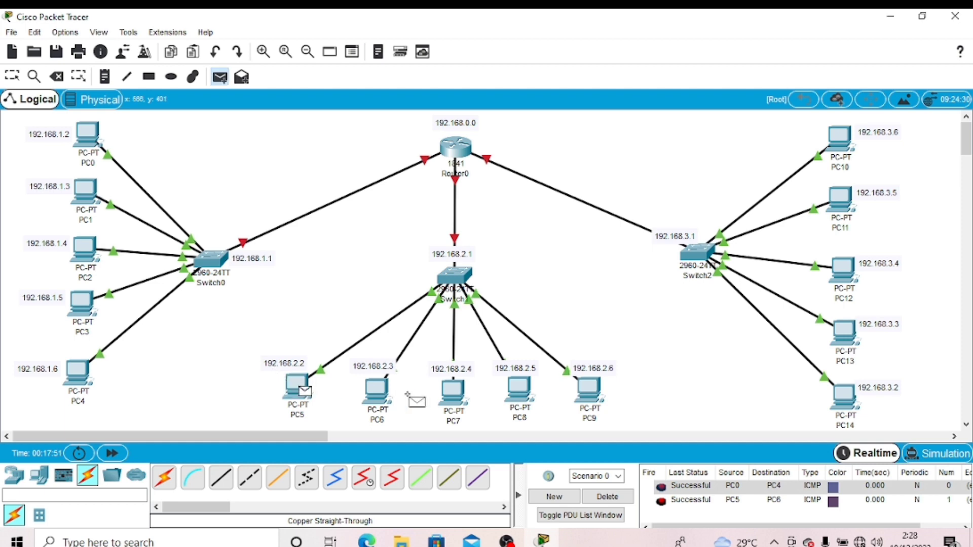
click(453, 390)
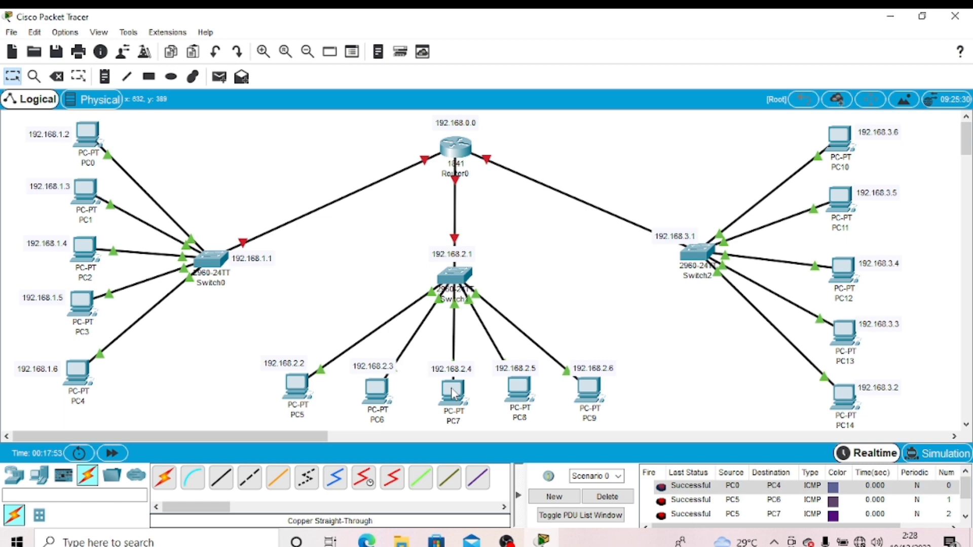
- Clear the PDU list and send simple PDUs from PC5 to PC7 and PC8
click(608, 496)
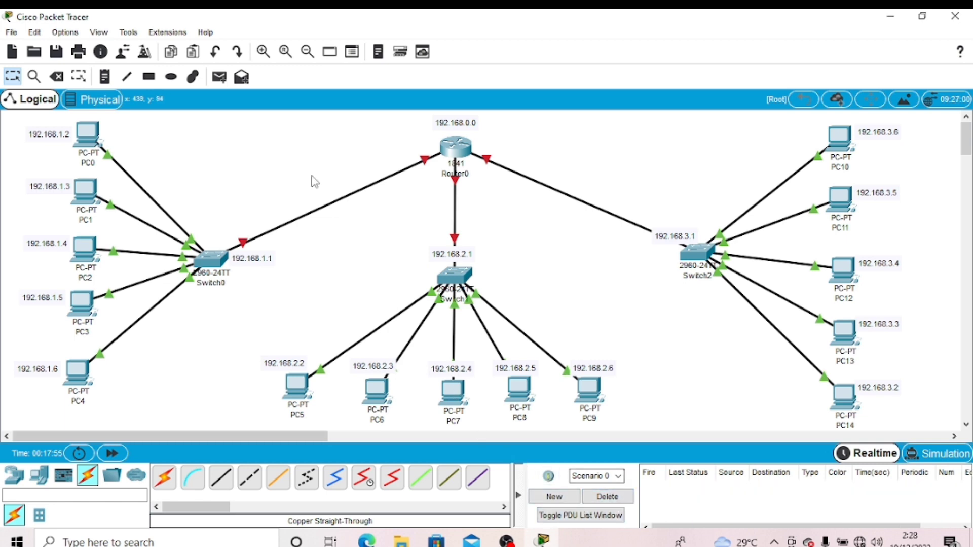
click(219, 76)
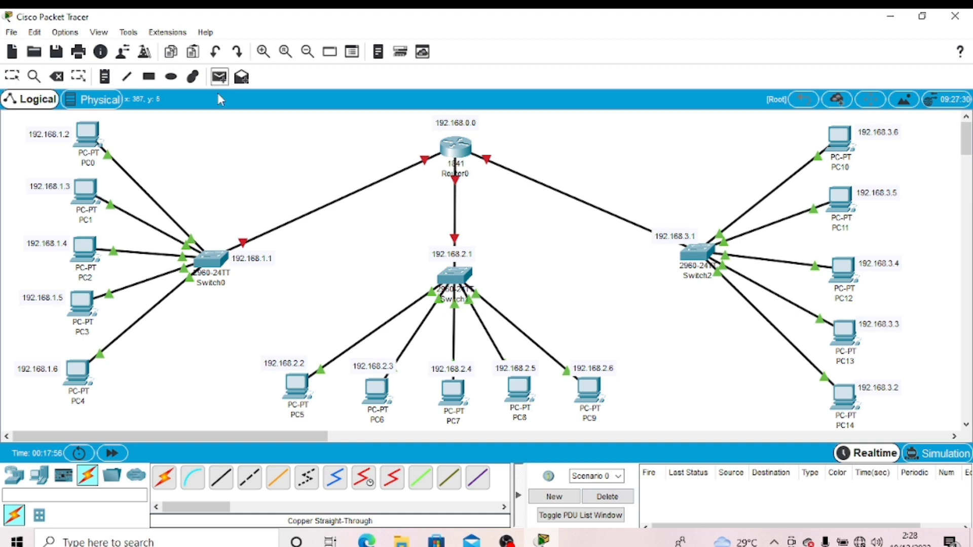
click(294, 382)
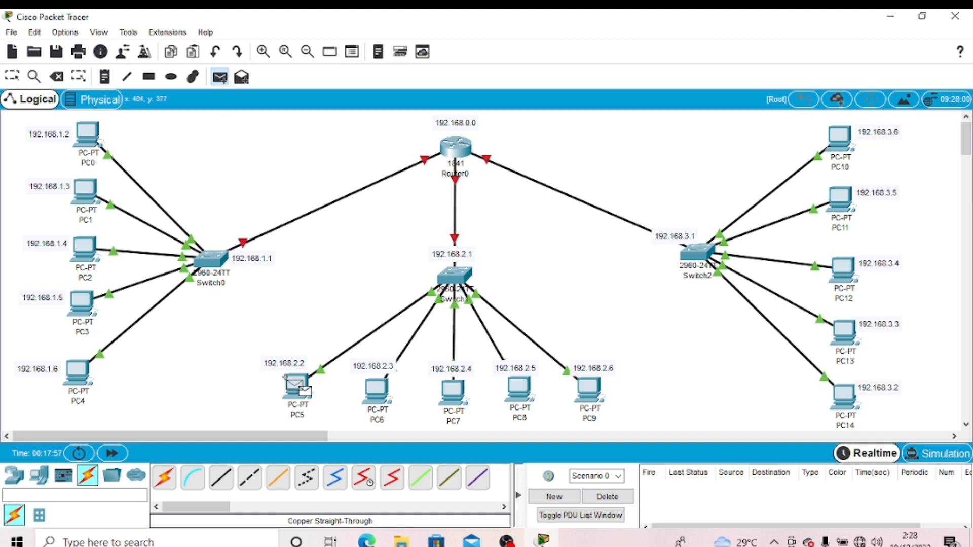
click(453, 387)
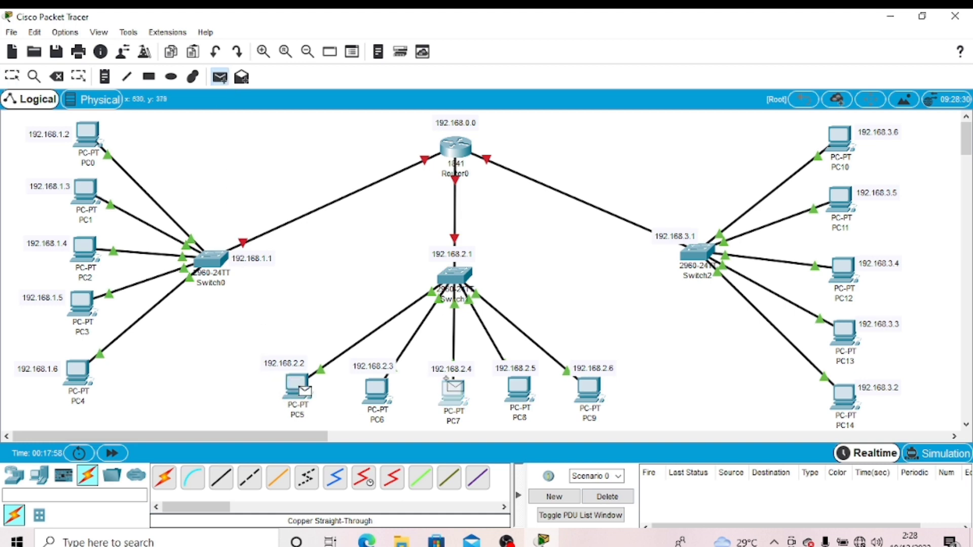
click(220, 76)
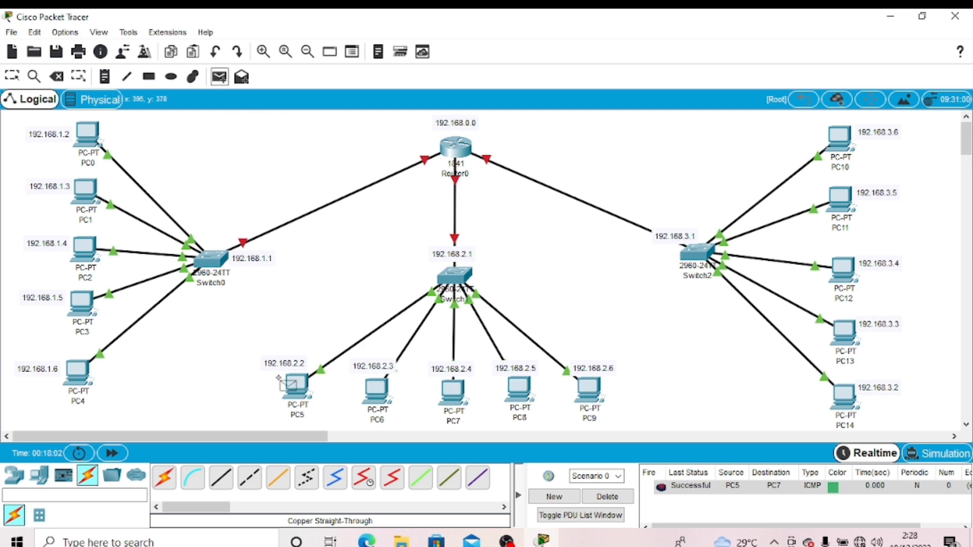
click(282, 378)
click(511, 381)
click(219, 76)
click(284, 385)
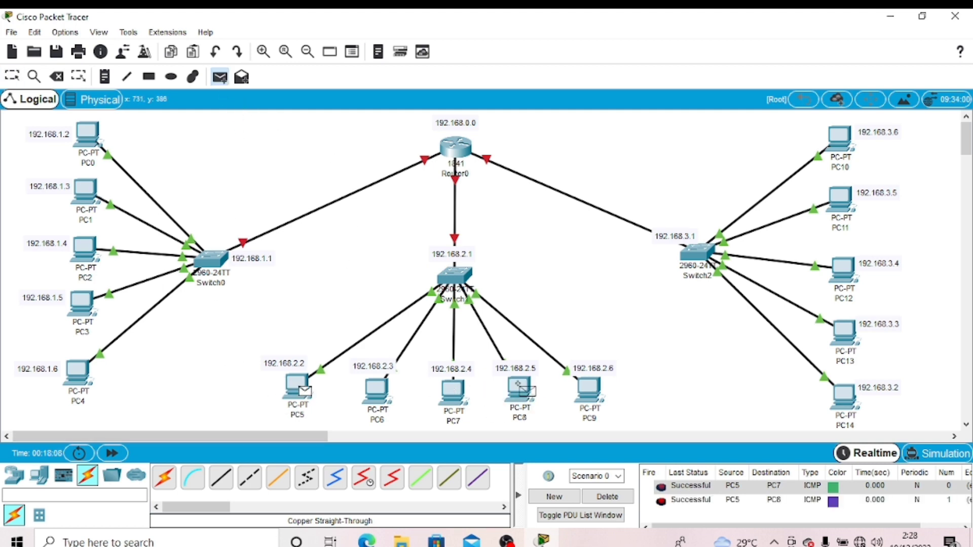
click(518, 387)
- Send a simple PDU from PC5 to PC9 to test their connectivity
key(p)
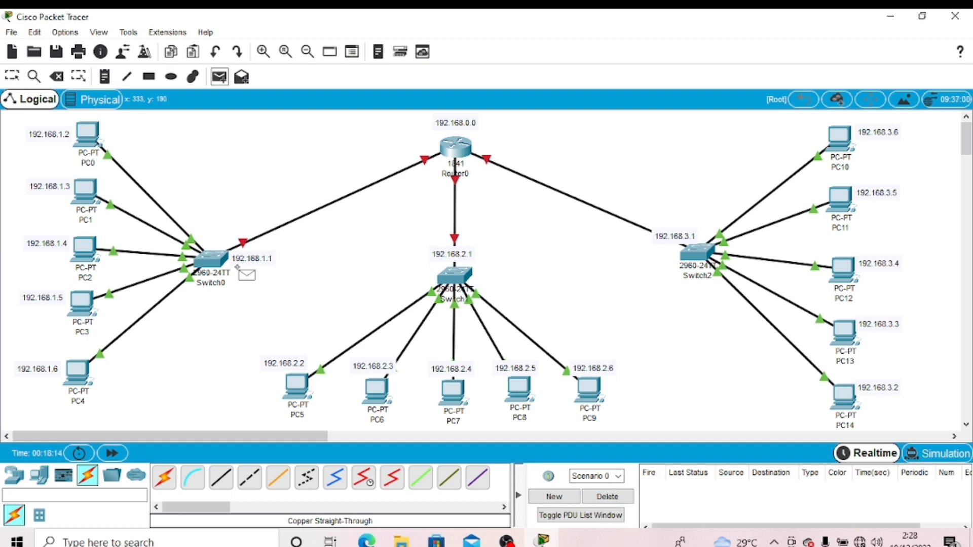
click(291, 386)
click(588, 389)
- Test connectivity within the 192.168.3.0 subnet by sending simple PDUs from PC14 to PC13 and PC12
key(p)
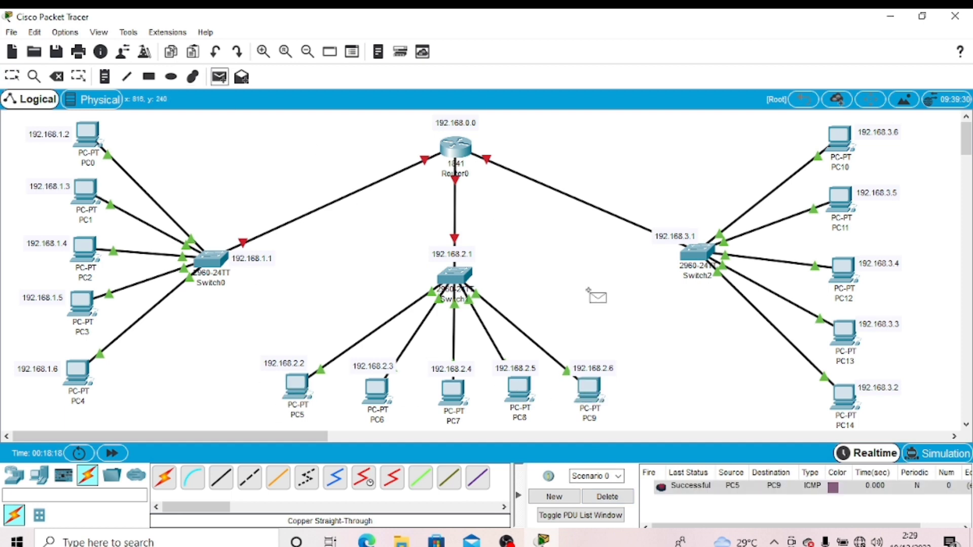
click(844, 394)
click(845, 332)
key(p)
click(842, 392)
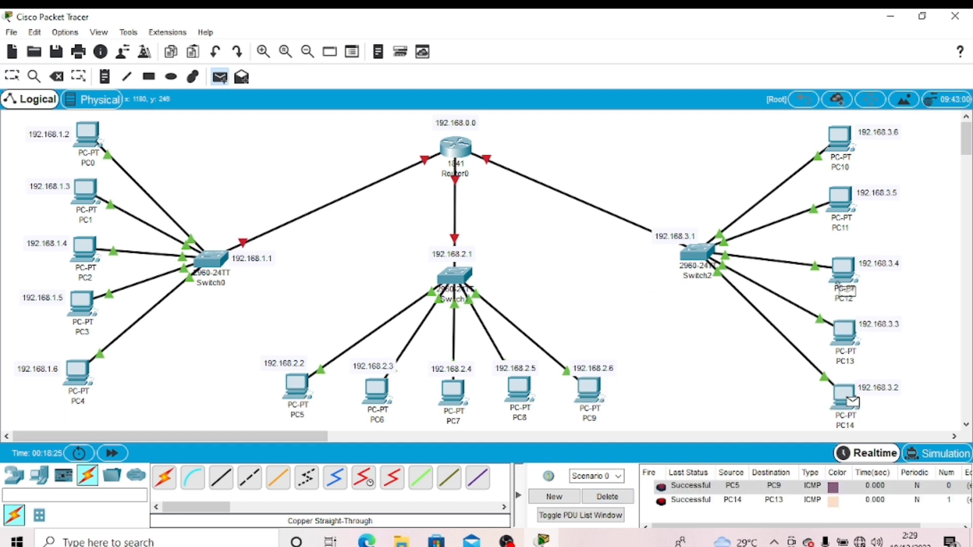
click(843, 268)
- Send simple PDUs from PC14 to PC11 and PC10, clearing the PDU list before and after the tests
click(608, 496)
click(219, 77)
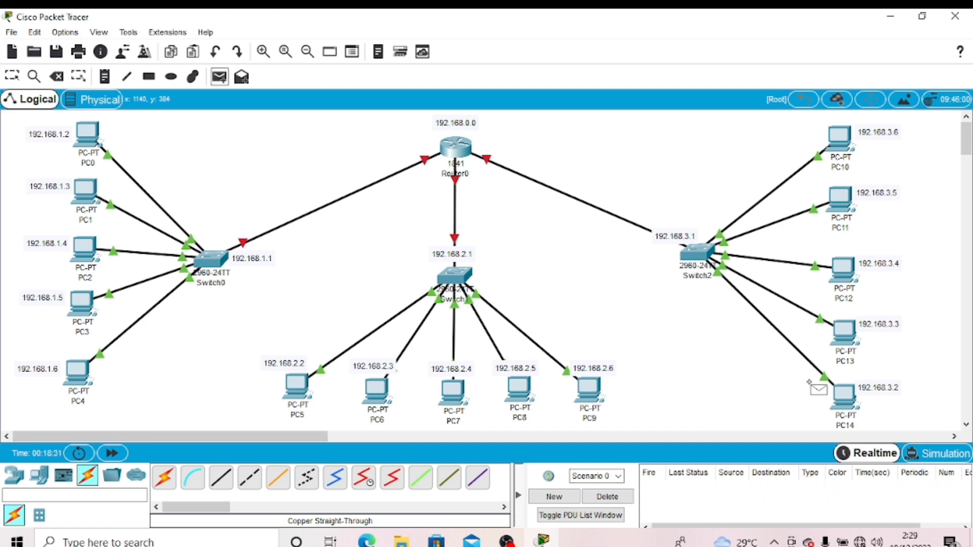
click(843, 392)
click(840, 202)
click(221, 80)
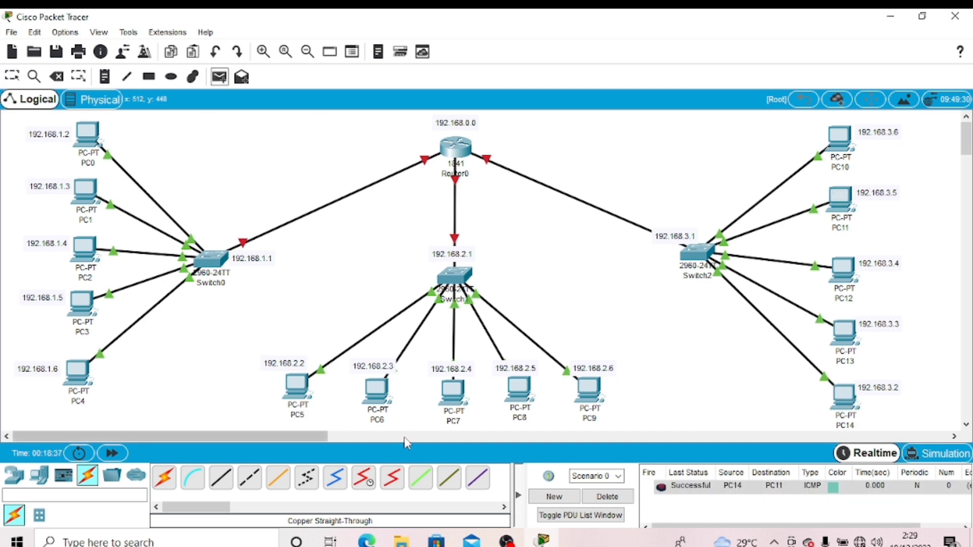
click(842, 394)
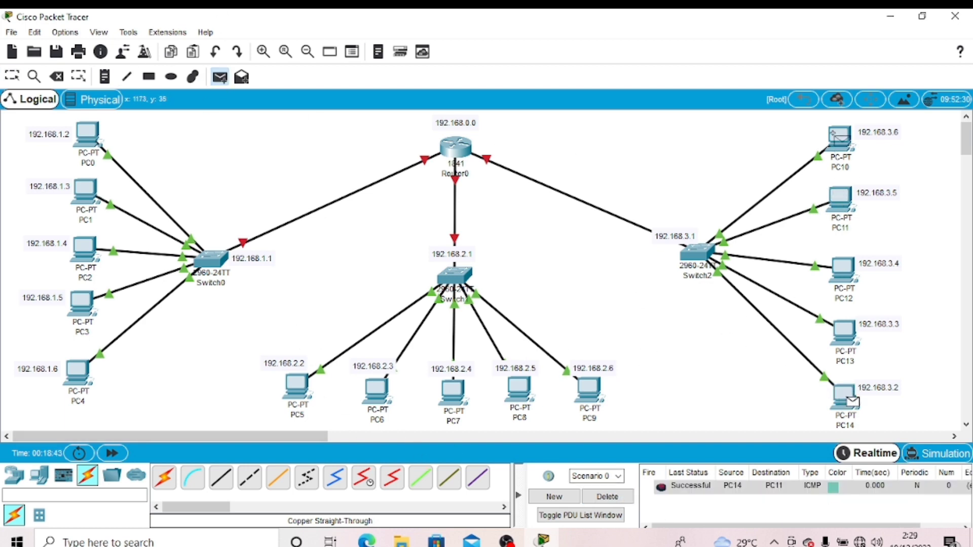
click(840, 202)
click(607, 496)
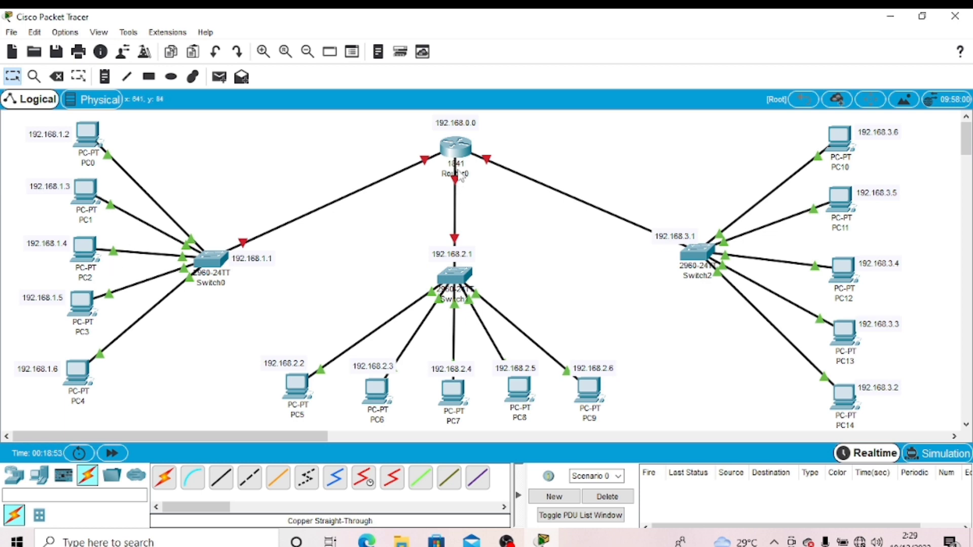
- Turn on Router0's FastEthernet0/0 port and give it IP address 192.168.1.1 with subnet mask 255.255.255.0
mouse_move(461, 146)
click(456, 148)
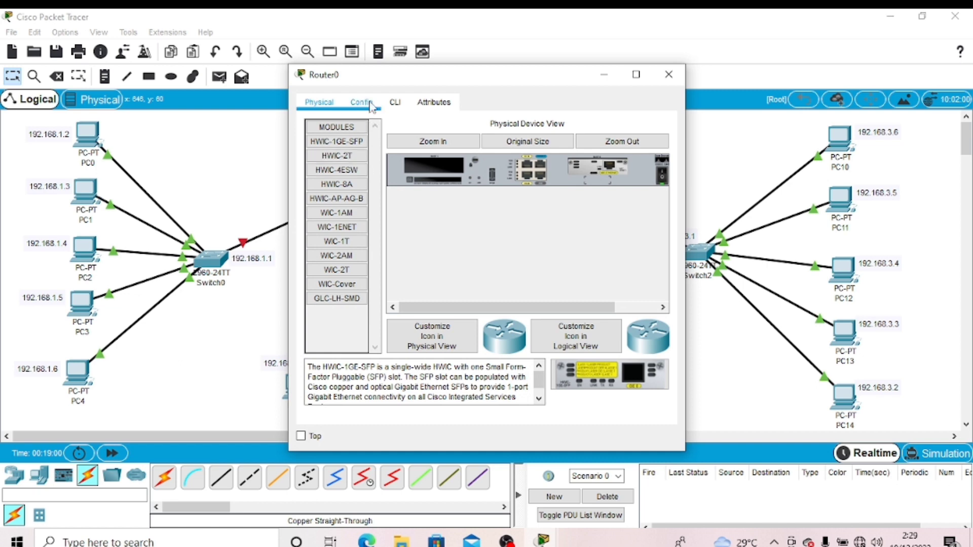
click(373, 104)
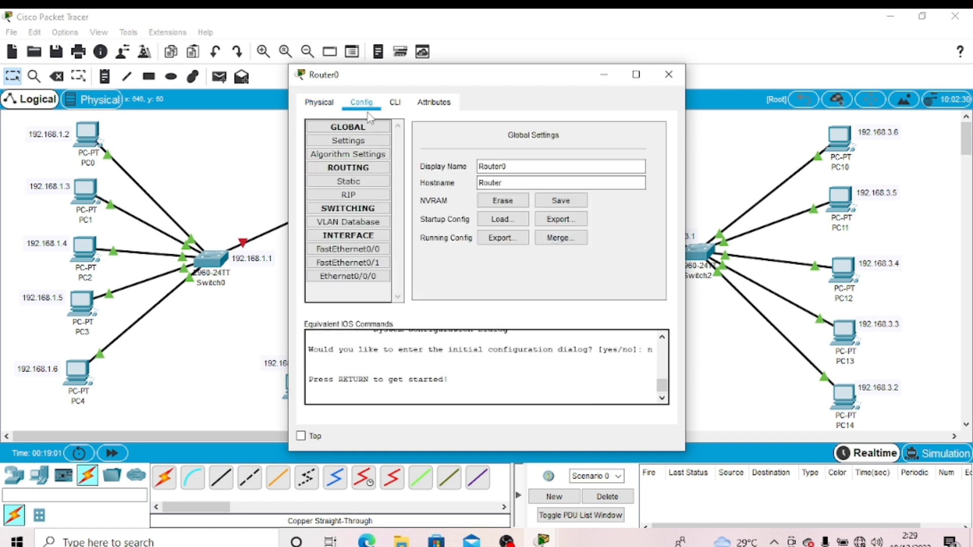
click(364, 253)
click(634, 227)
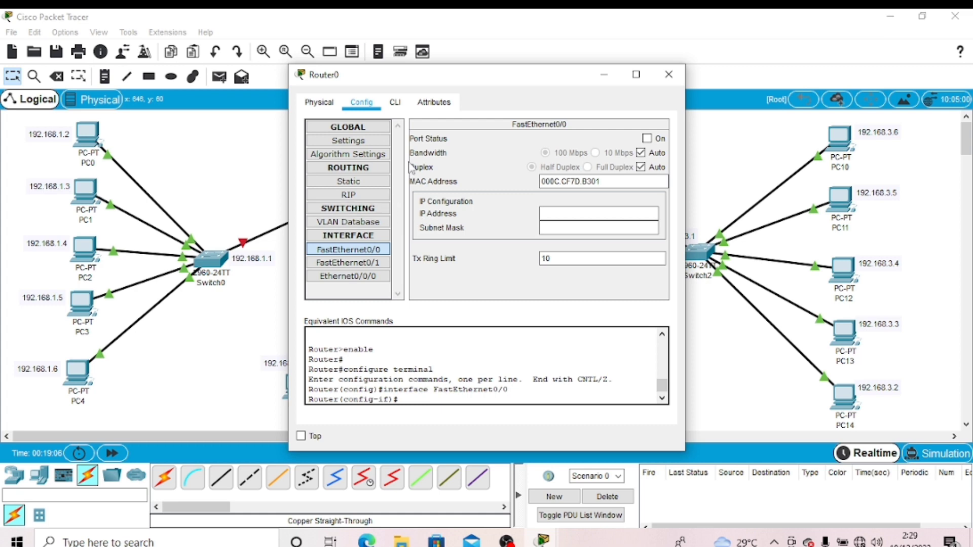
drag(484, 78, 569, 81)
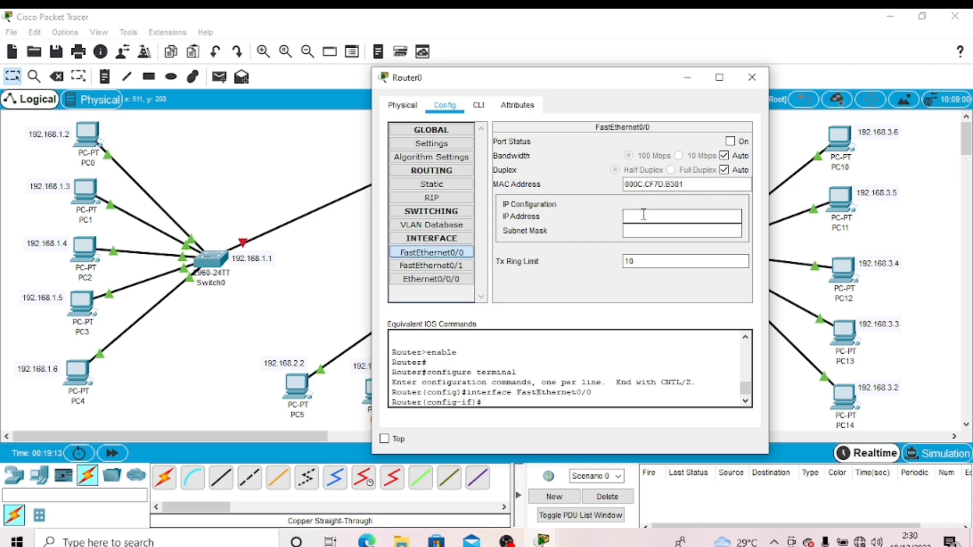
click(671, 216)
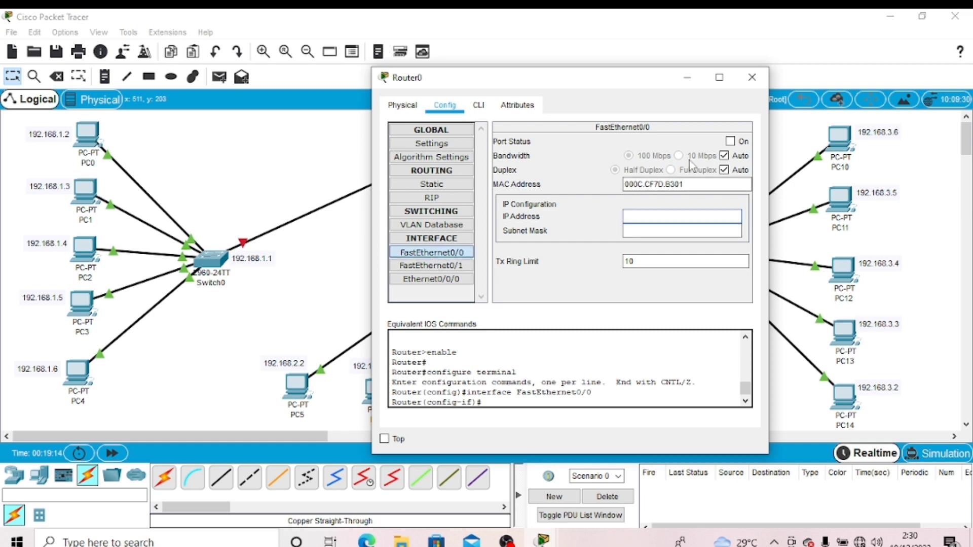
click(730, 141)
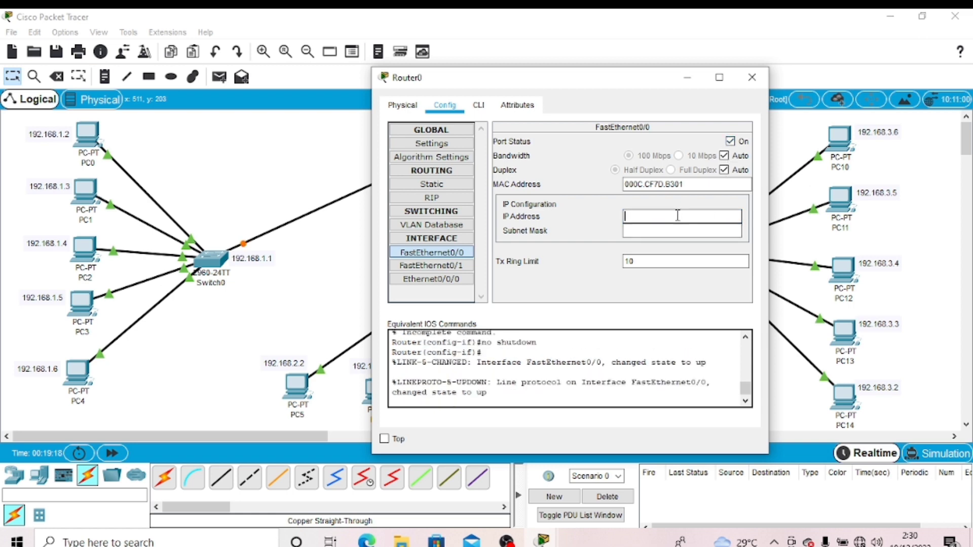
text(192.168.3.1)
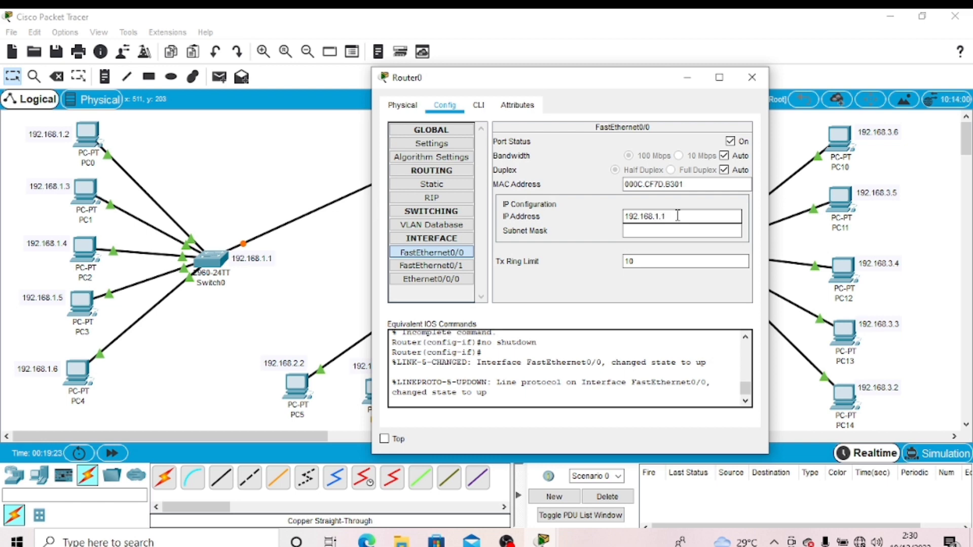
key(Return)
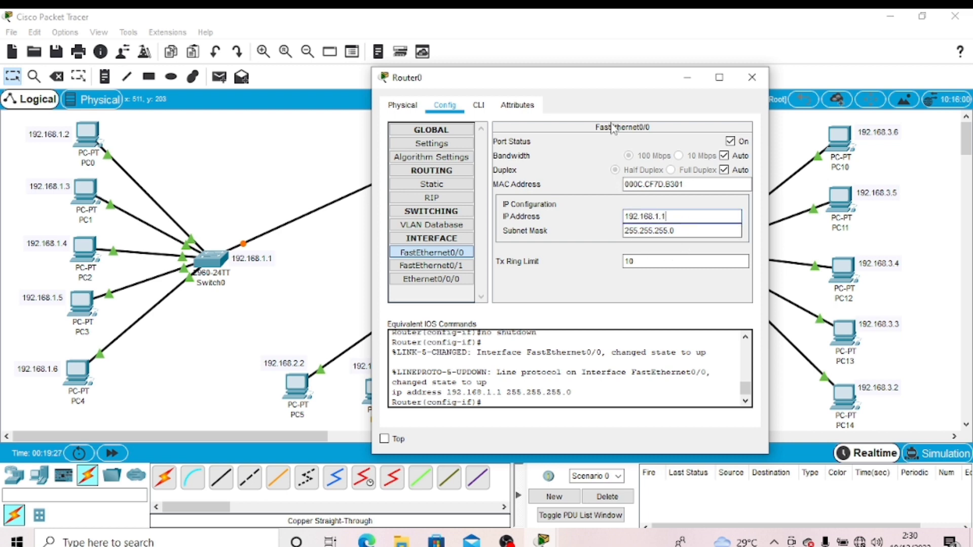
- Give Router0's FastEthernet0/1 interface IP address 192.168.2.1 with subnet mask 255.255.255.0 and turn its port on
drag(609, 81, 740, 82)
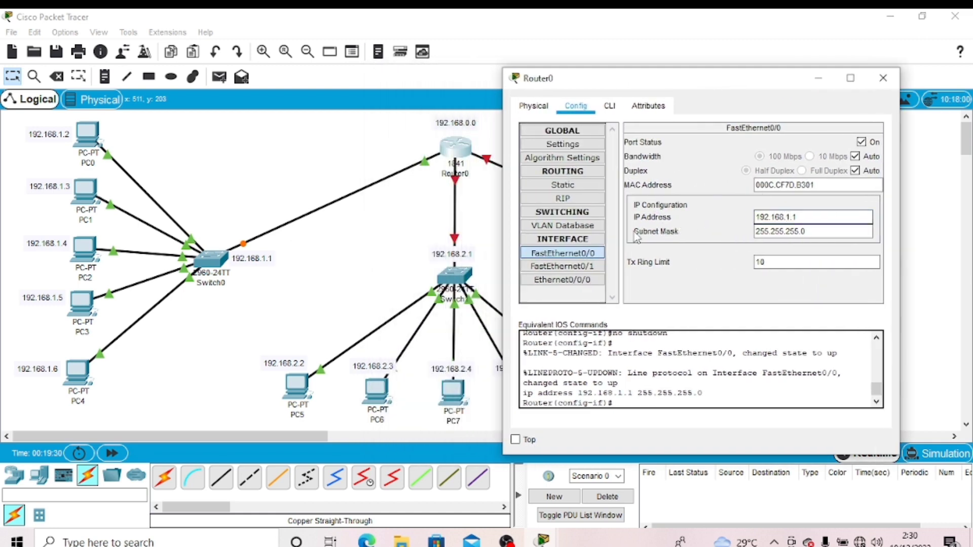
click(596, 268)
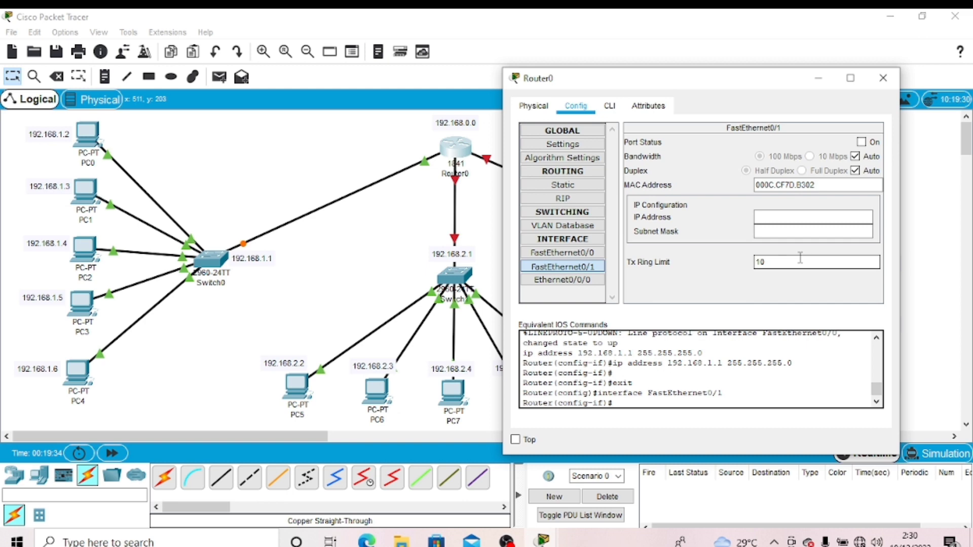
click(801, 219)
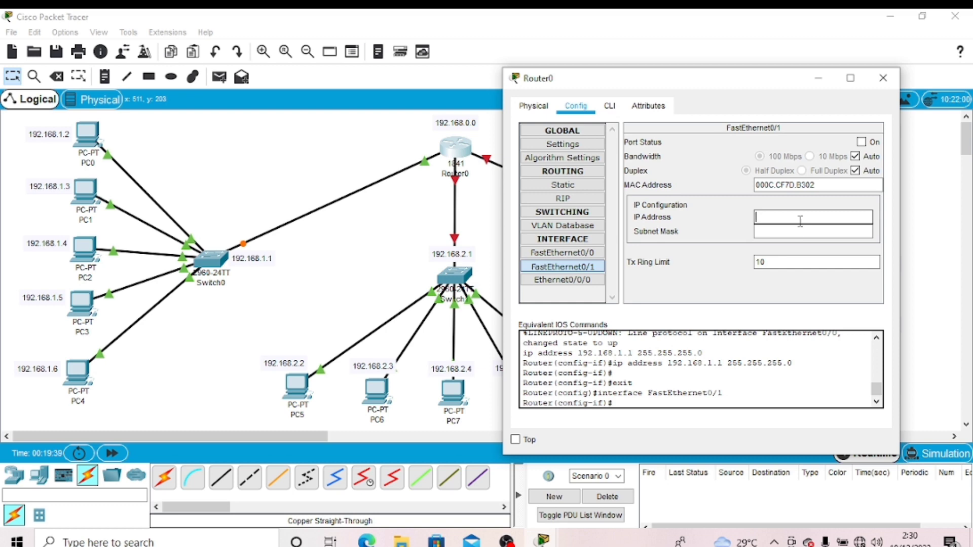
text(192.168.3.1)
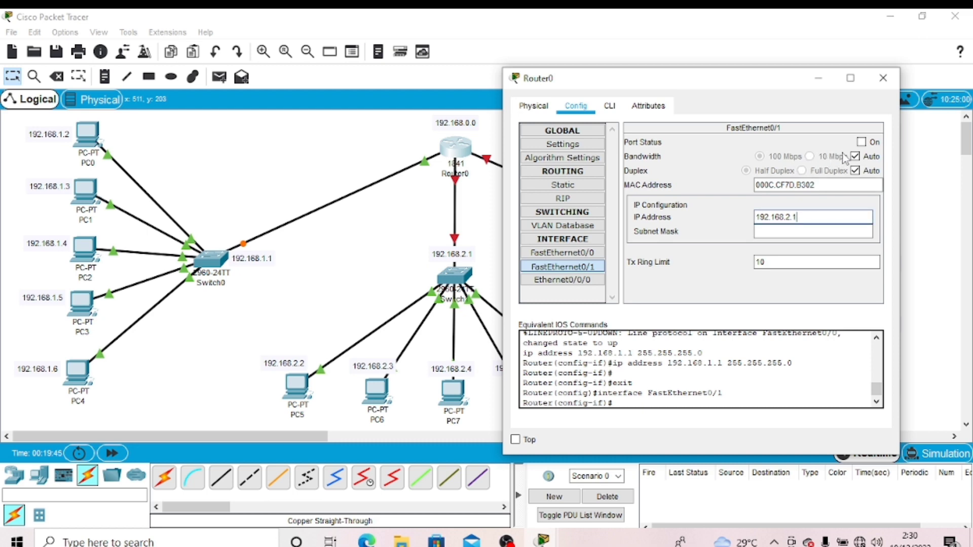
key(Tab)
click(863, 142)
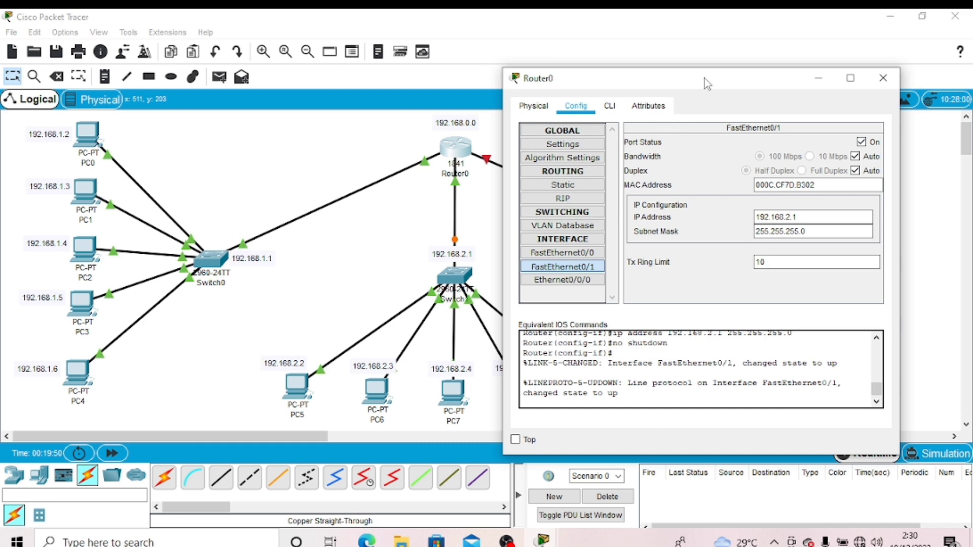
- Turn on Router0's Ethernet0/0/0 port and give it IP address 192.168.3.1 with subnet mask 255.255.255.0
drag(707, 83, 336, 85)
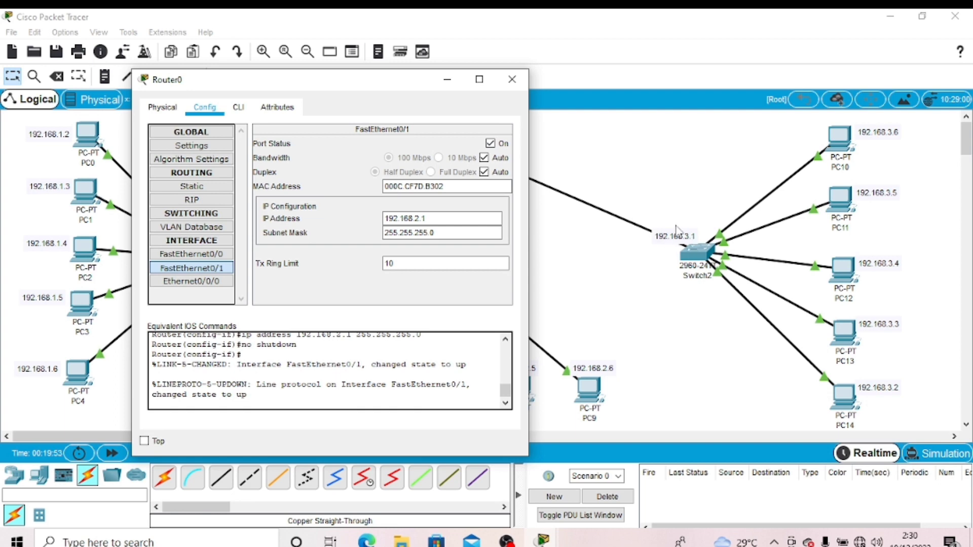
click(180, 282)
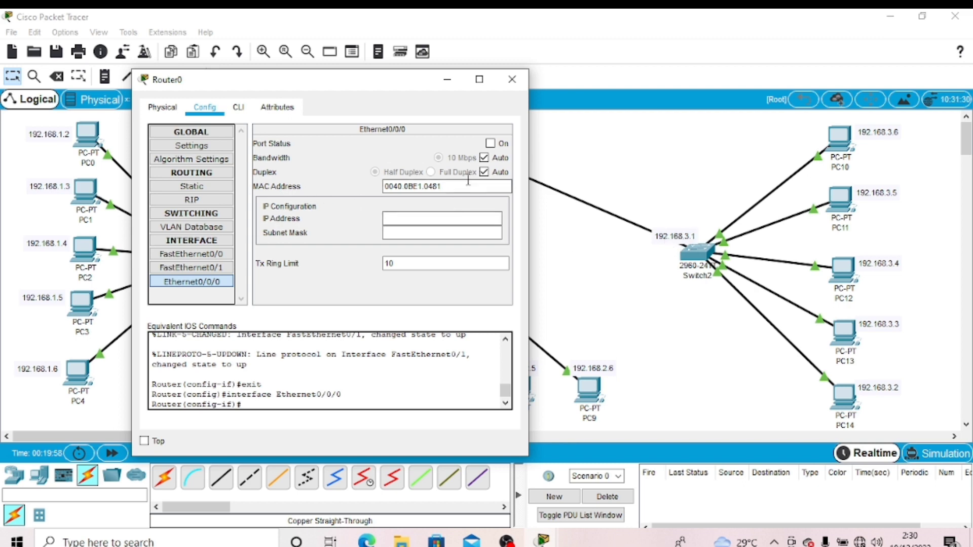
click(490, 143)
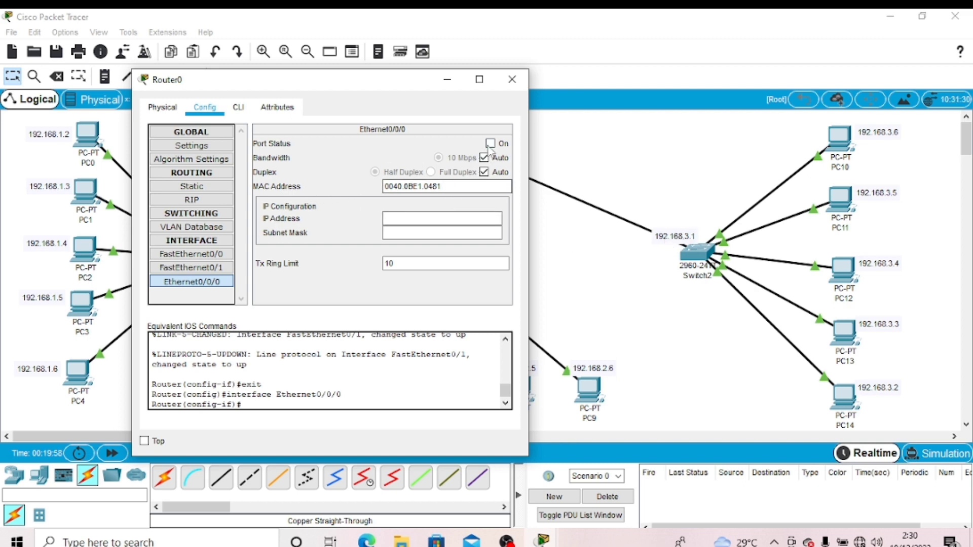
click(457, 222)
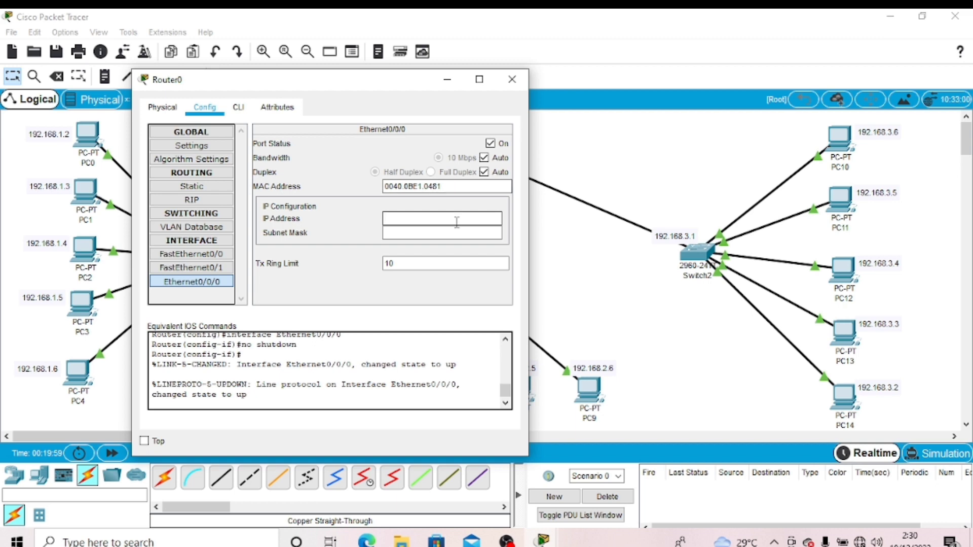
text(192.168.3.1)
key(Return)
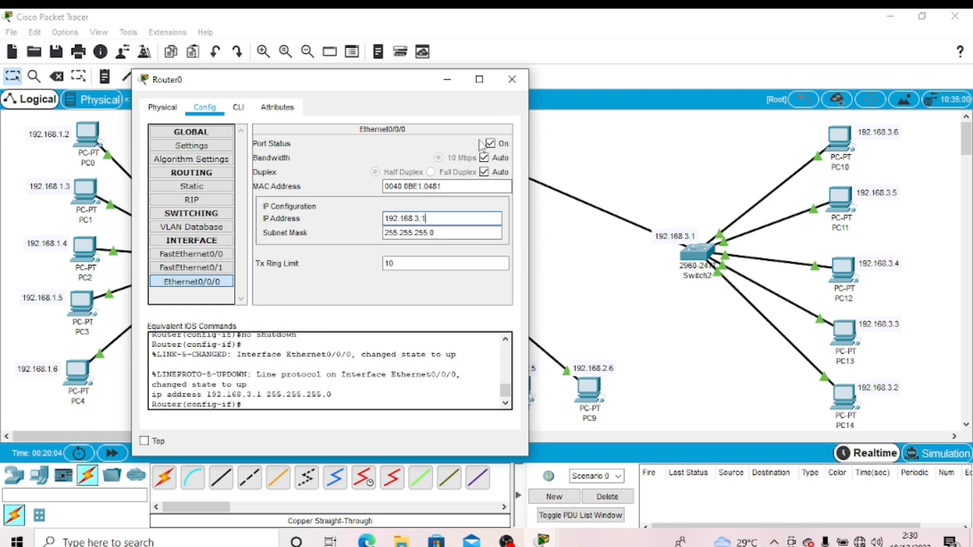
- Close Router0's configuration and move the 192.168.3.1 label onto the link between Router0 and Switch2
click(512, 79)
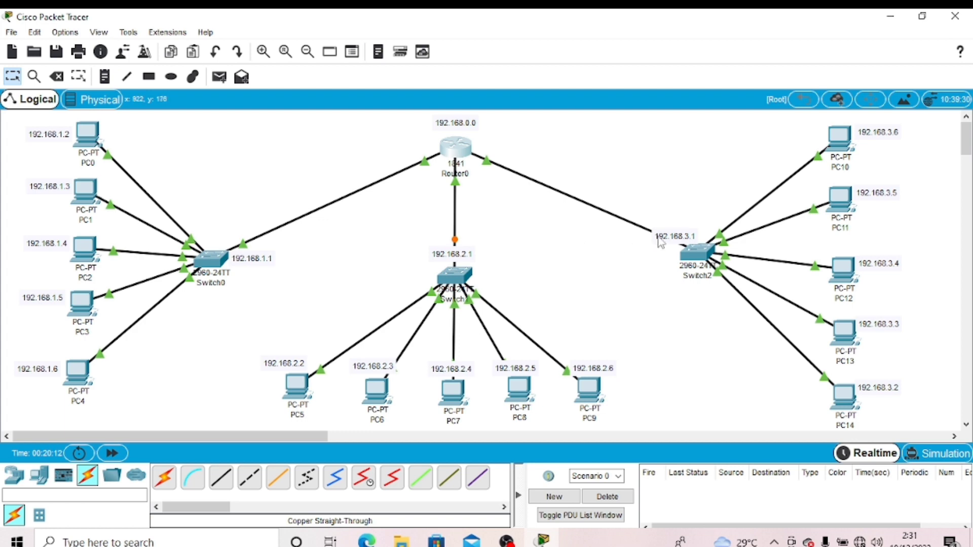
drag(660, 242, 616, 224)
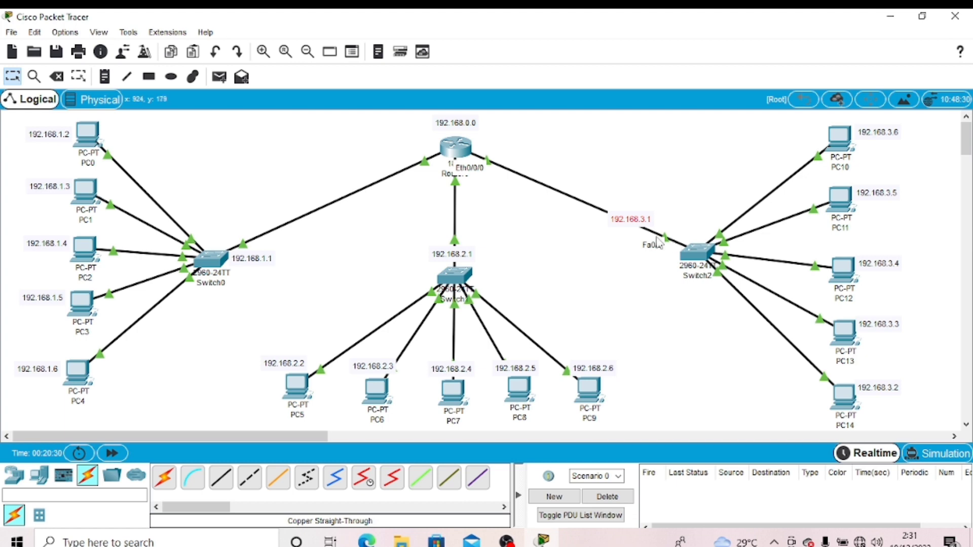
- Test connectivity between the first two subnets by sending a simple PDU from PC0 to PC5 twice, and clear the PDU list
click(218, 77)
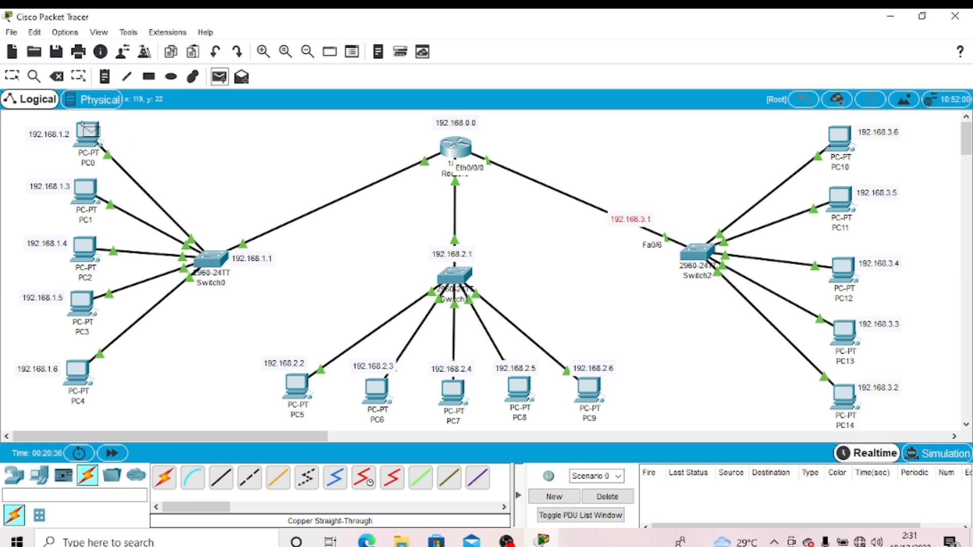
click(76, 124)
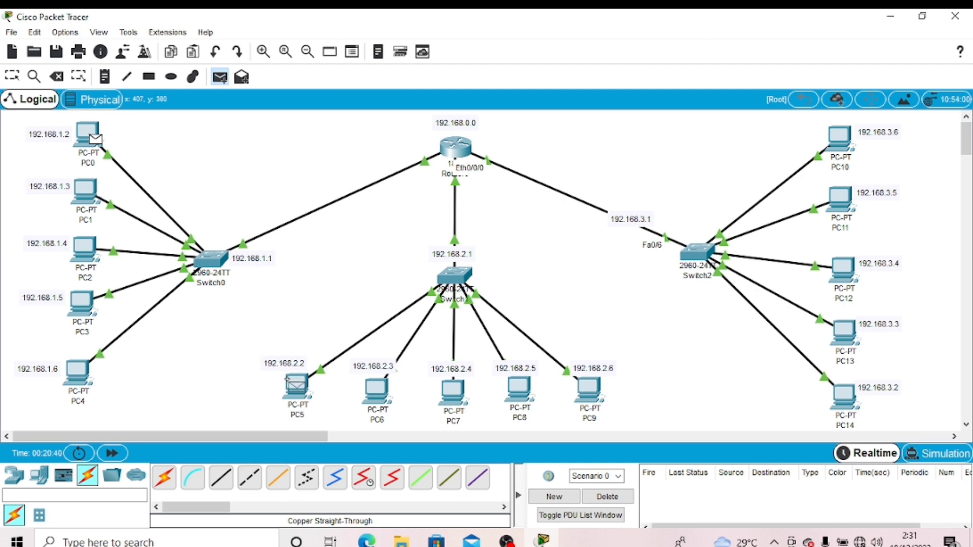
click(295, 385)
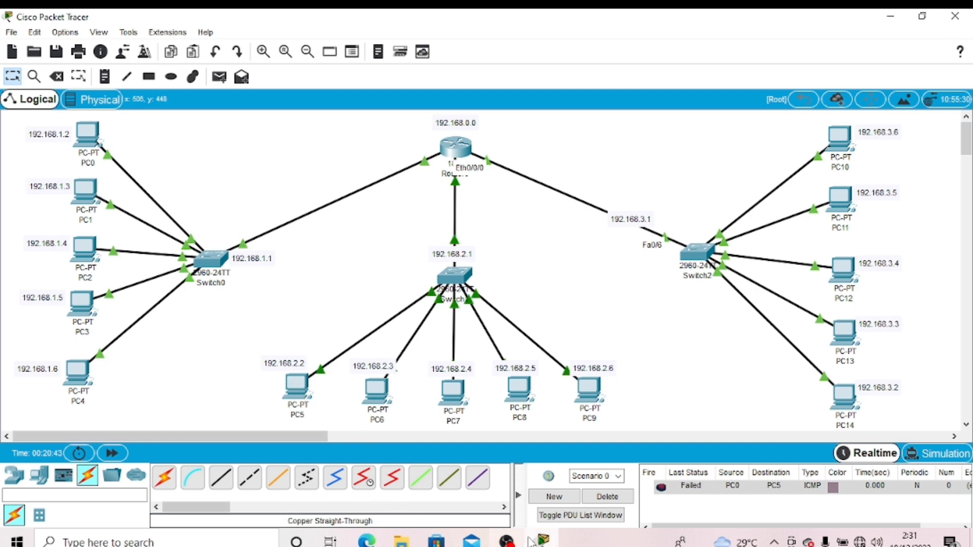
click(705, 490)
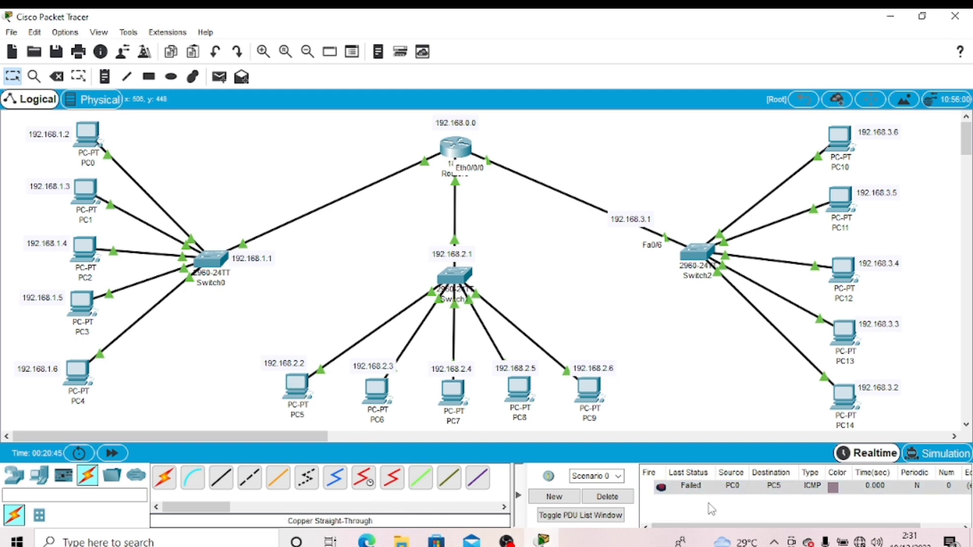
click(219, 77)
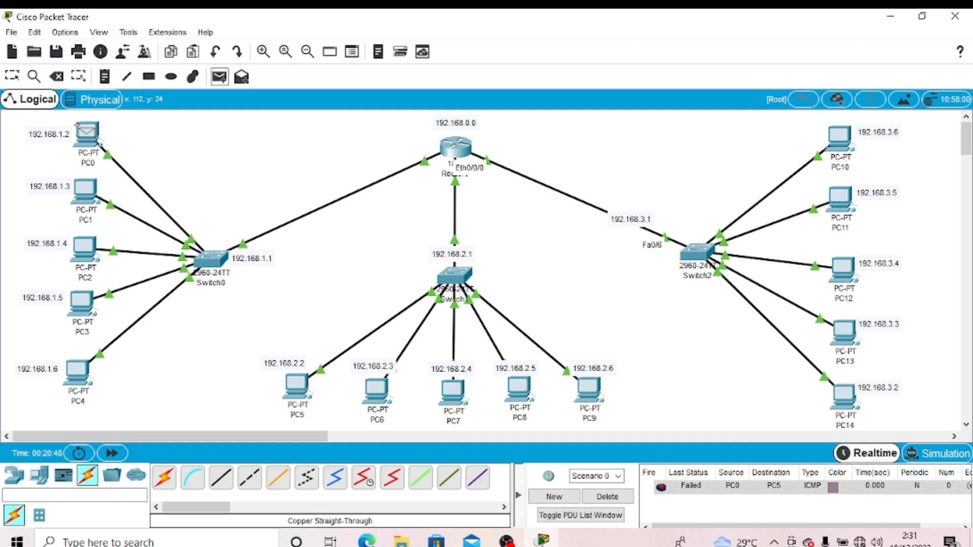
click(86, 132)
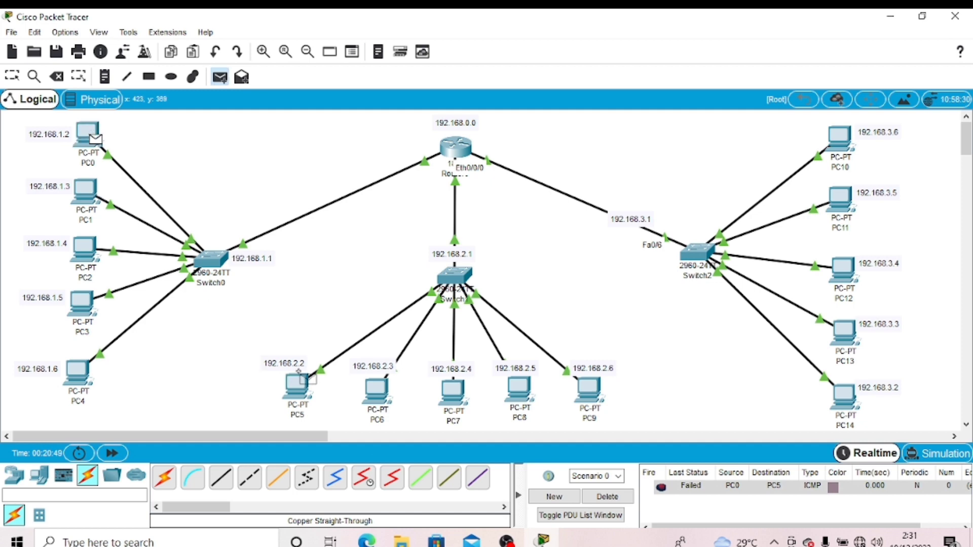
click(296, 376)
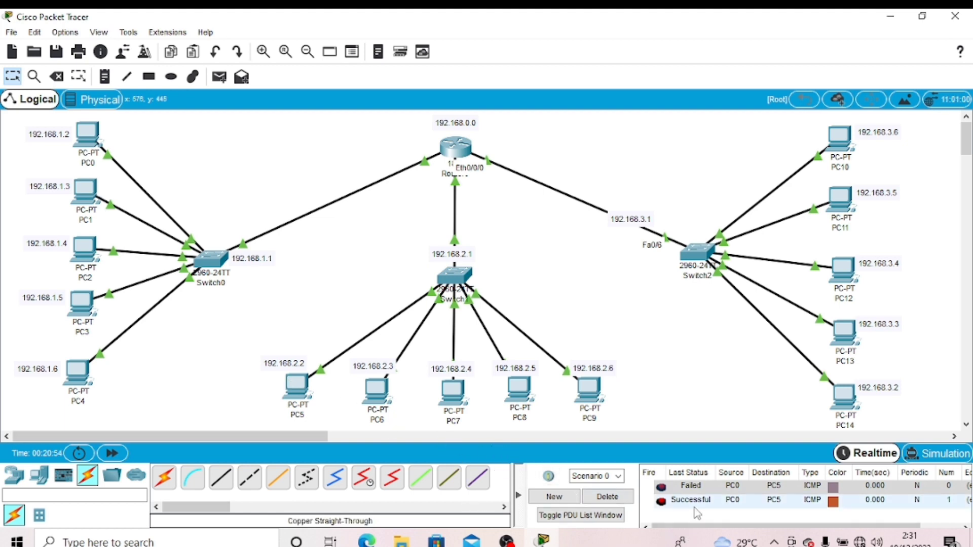
click(629, 500)
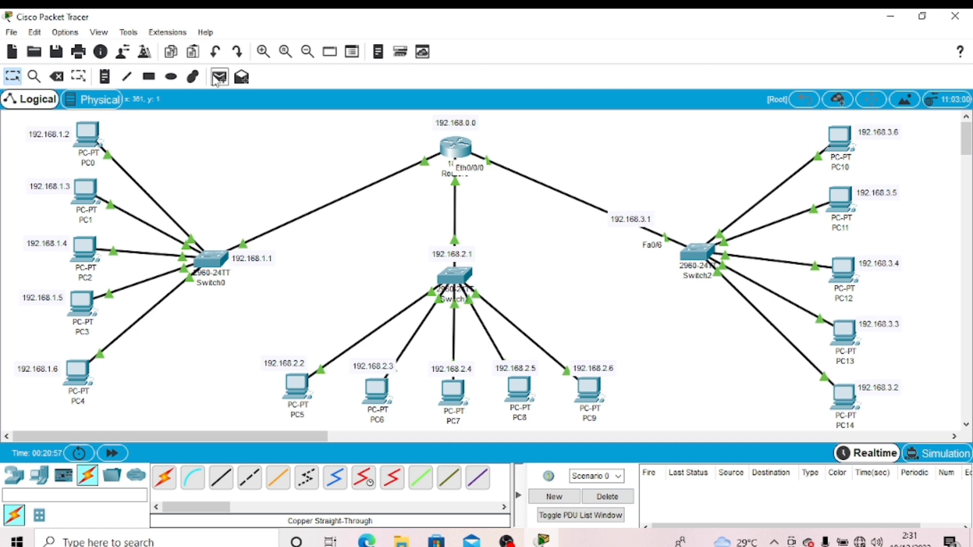
- Send a simple PDU from PC1 to PC14 twice to test routing between the 192.168.1.0 and 192.168.3.0 subnets
click(218, 77)
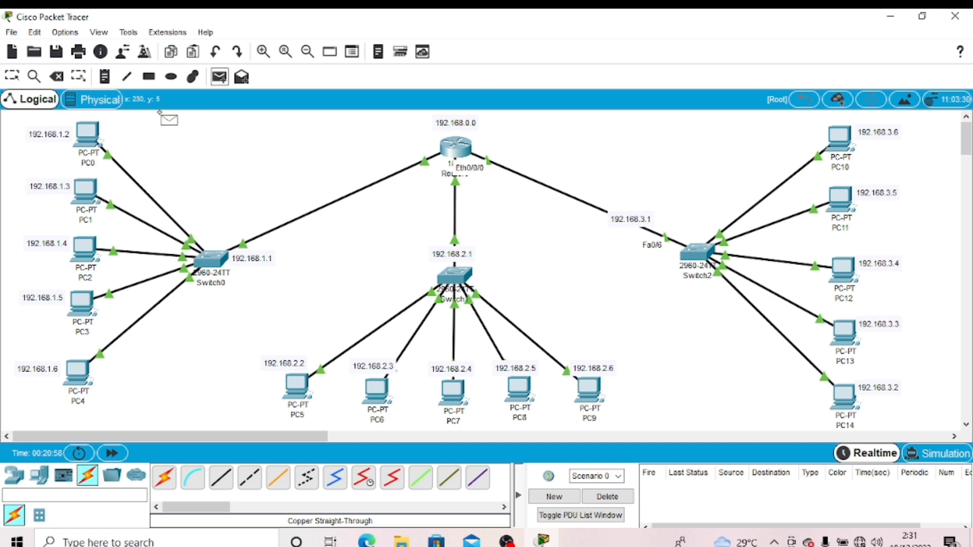
click(76, 187)
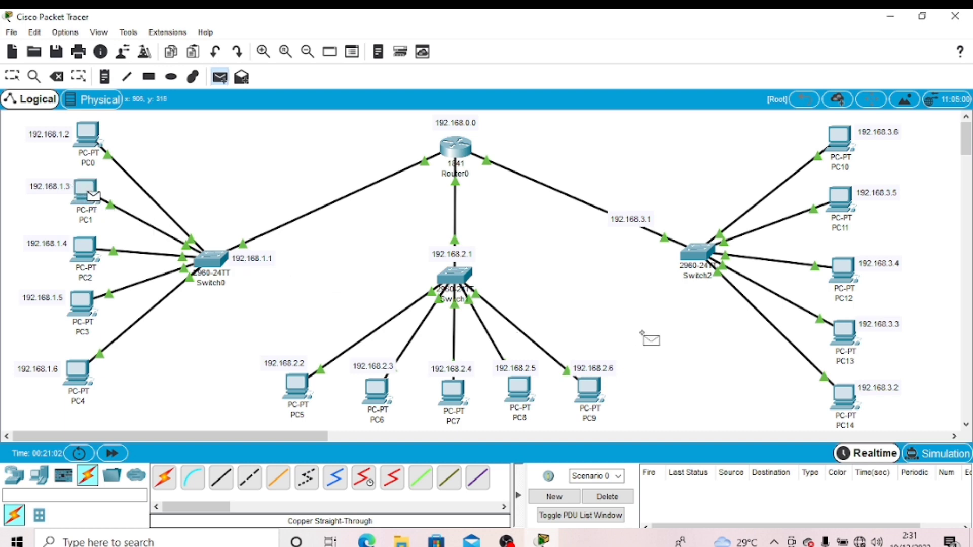
click(843, 393)
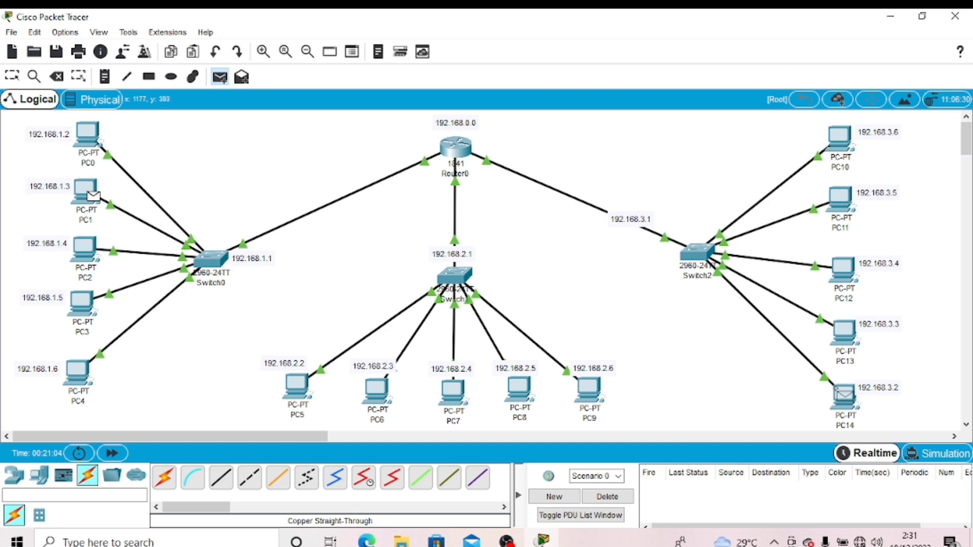
click(844, 393)
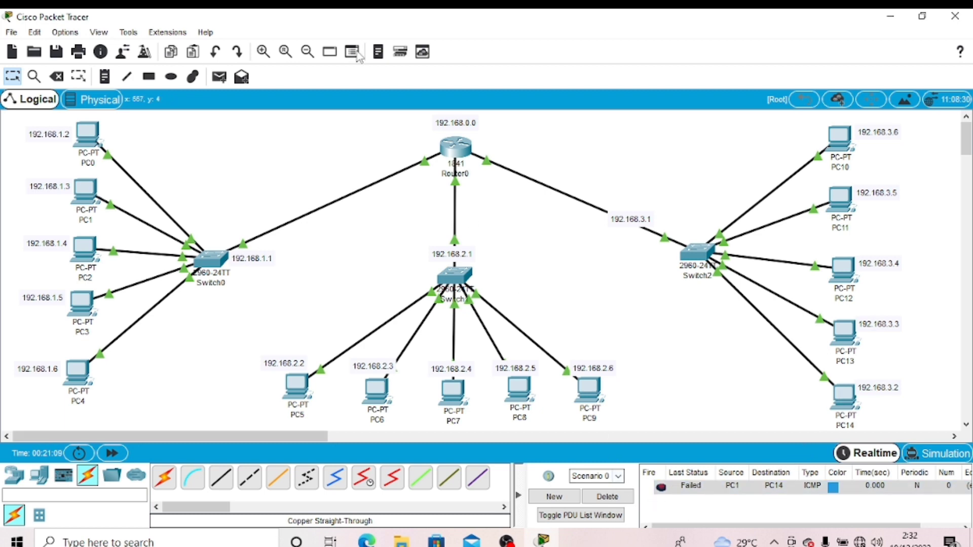
click(213, 81)
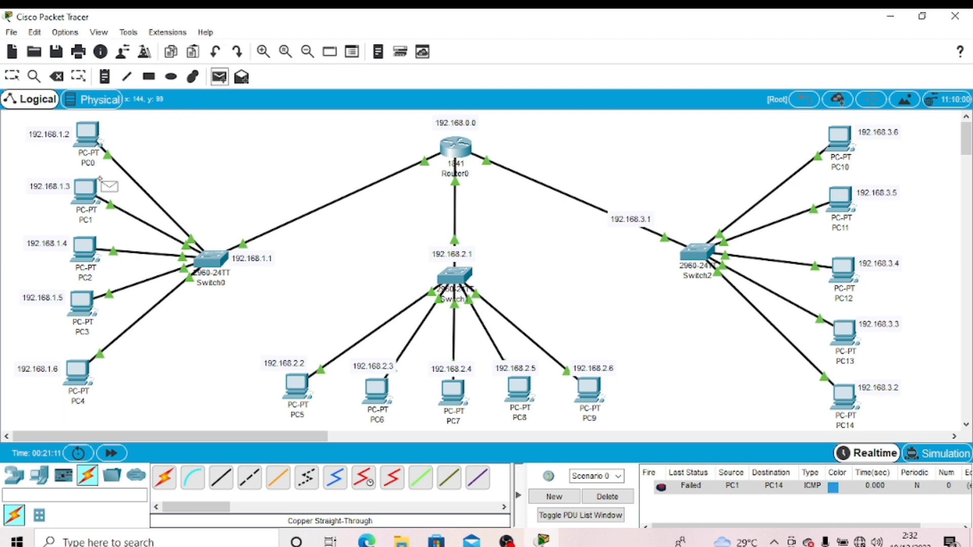
click(76, 182)
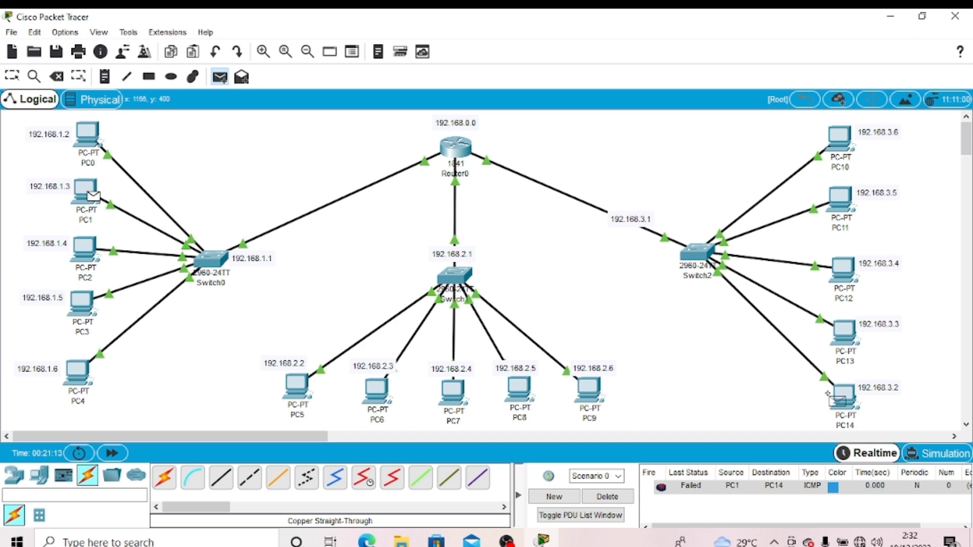
click(844, 392)
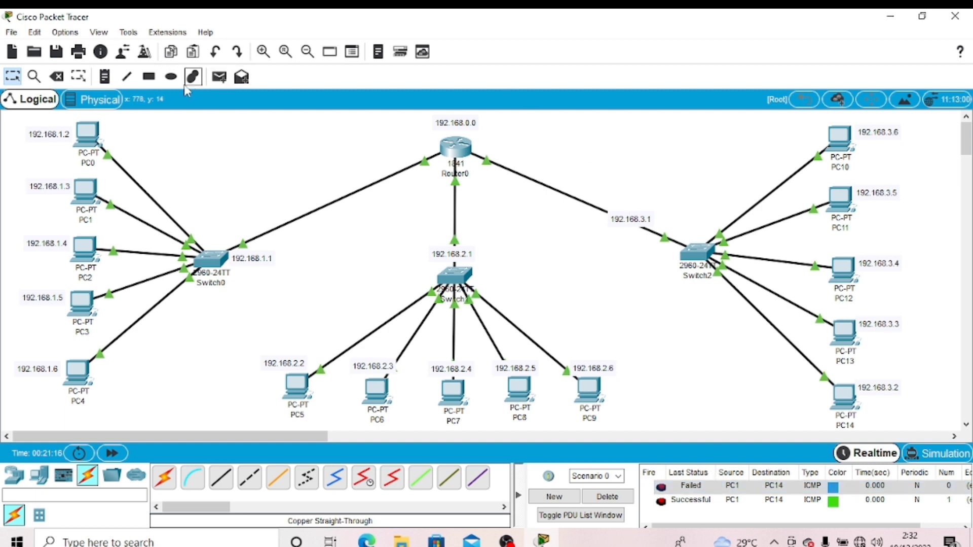
- Send a simple PDU from PC5 to PC13, clear the PDU list, and send the same PDU again
click(221, 79)
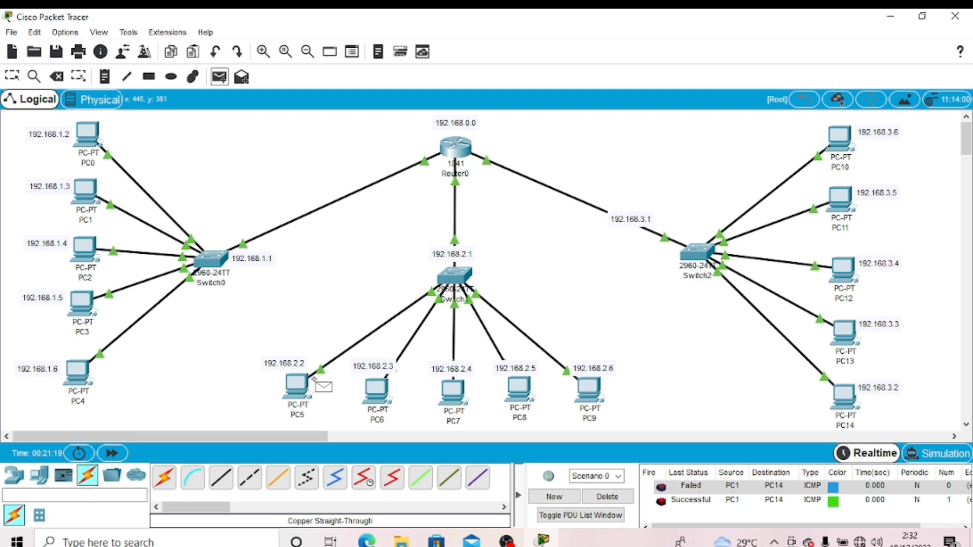
click(299, 387)
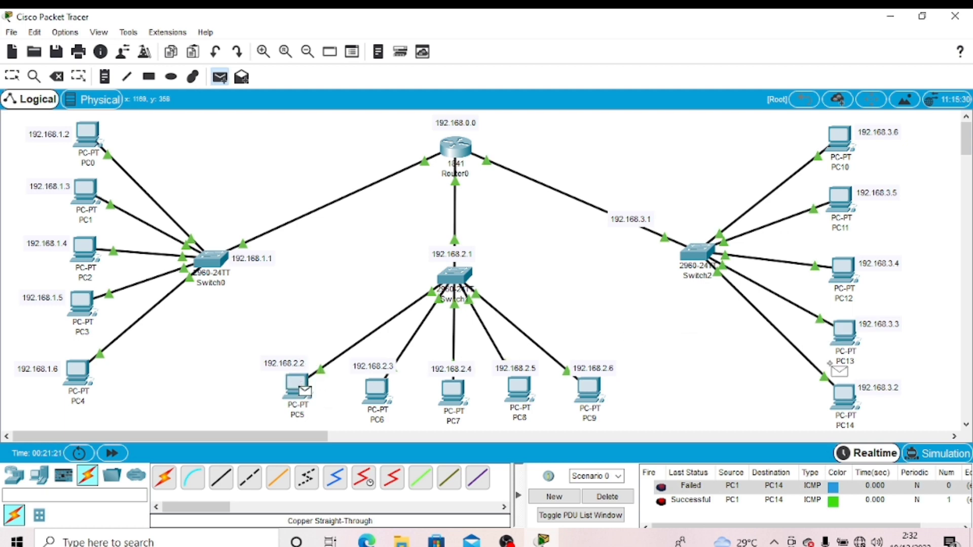
click(840, 329)
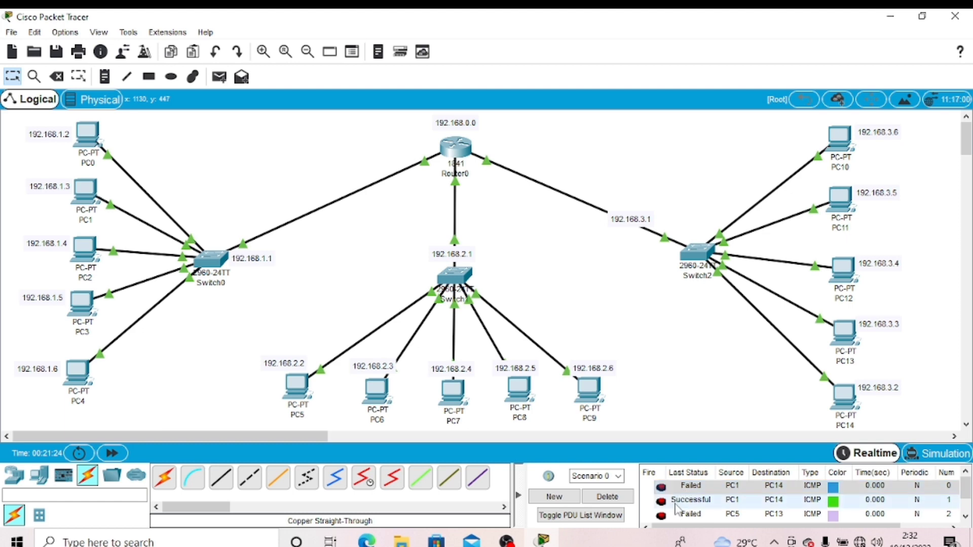
click(622, 496)
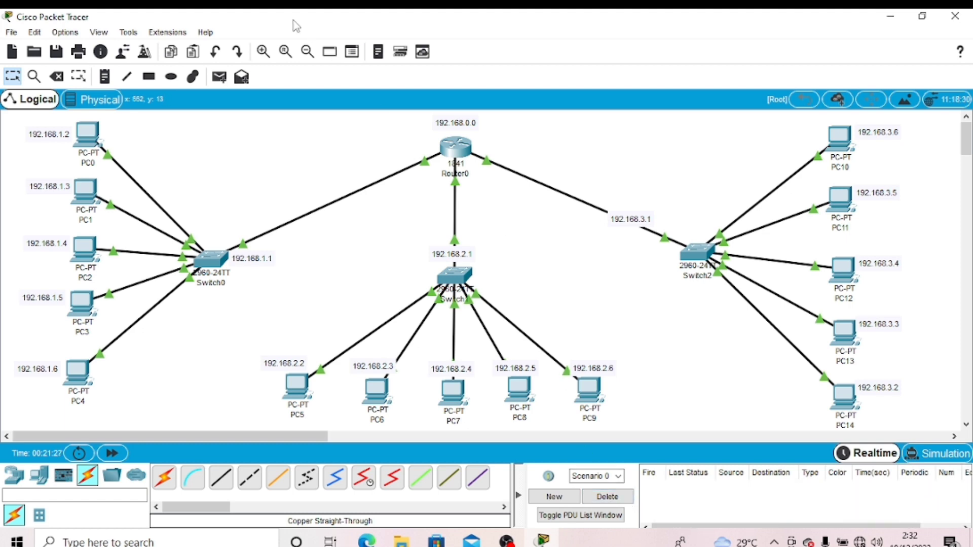
click(218, 78)
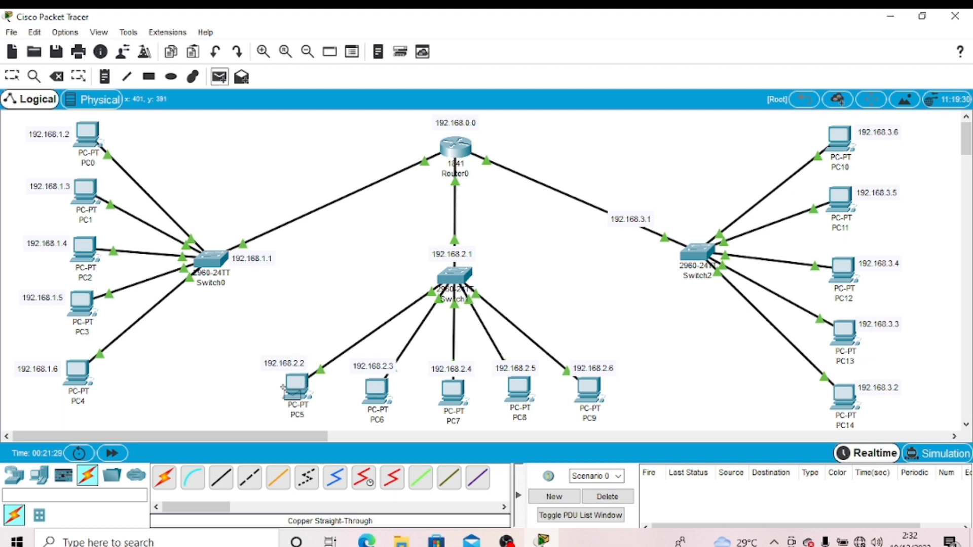
click(291, 386)
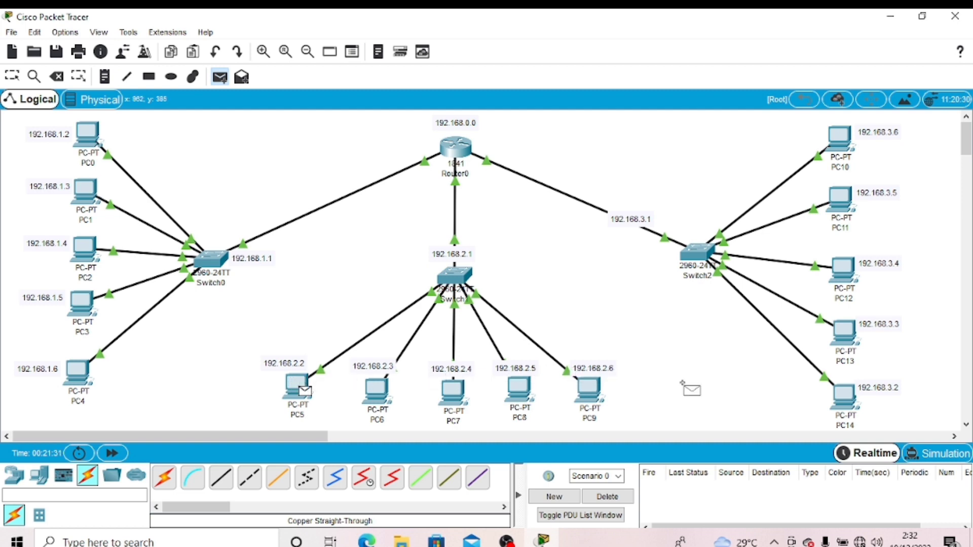
click(836, 318)
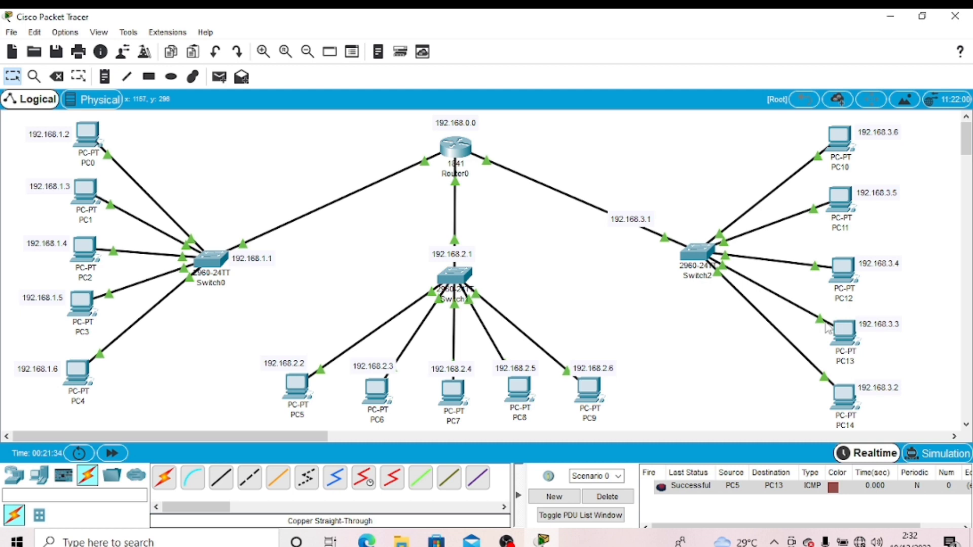